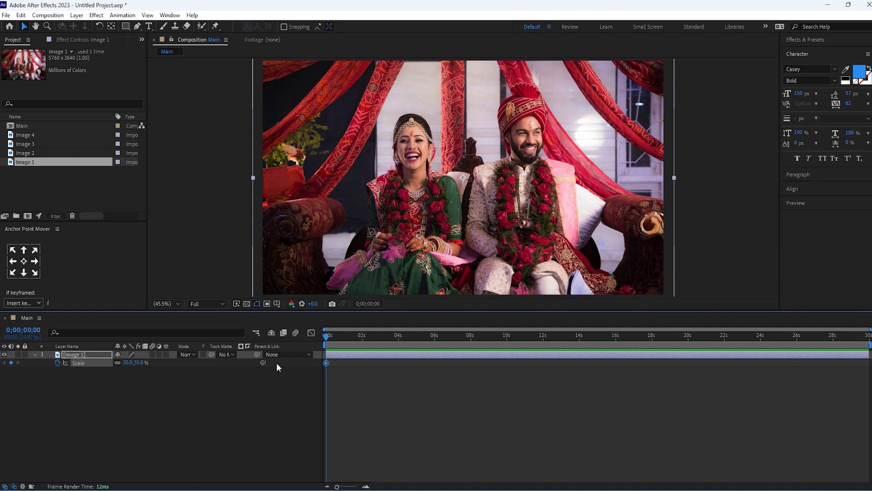
- Add a 36% Scale keyframe at 0;00;05;29 and Easy Ease both Scale keyframes
left_click(434, 337)
left_click(129, 362)
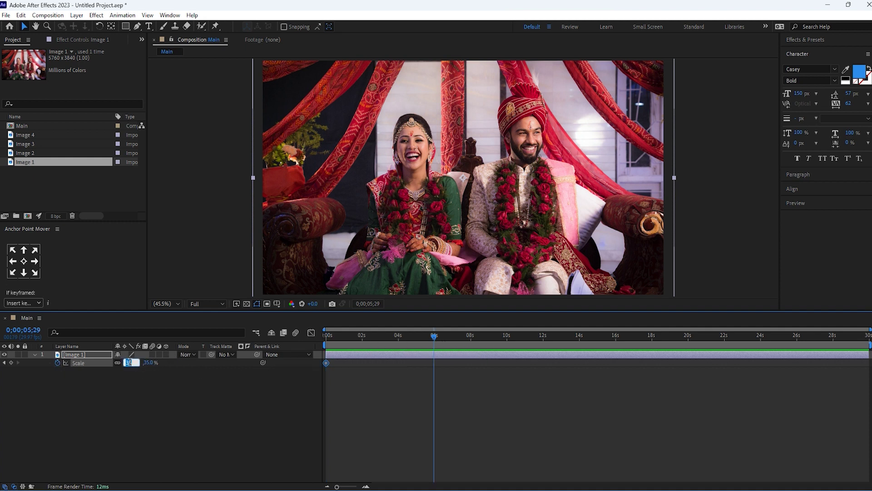
key("Return")
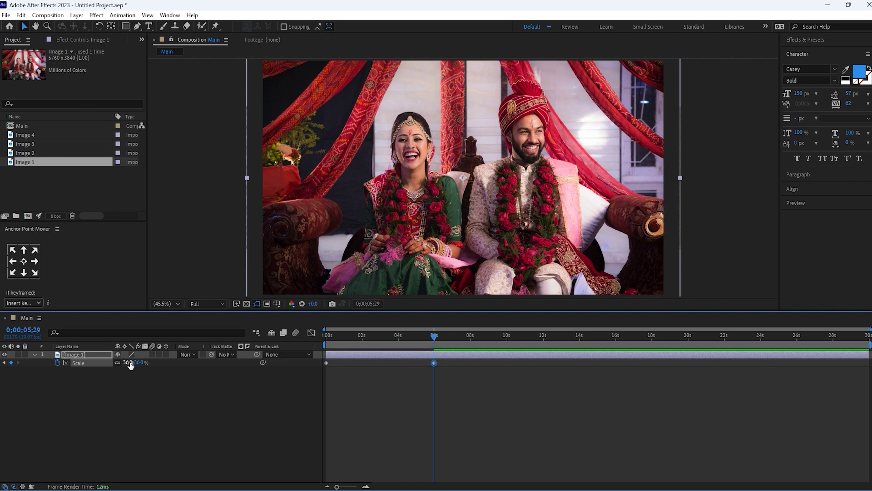
left_click_drag(492, 392, 324, 362)
right_click(434, 362)
mouse_move(539, 355)
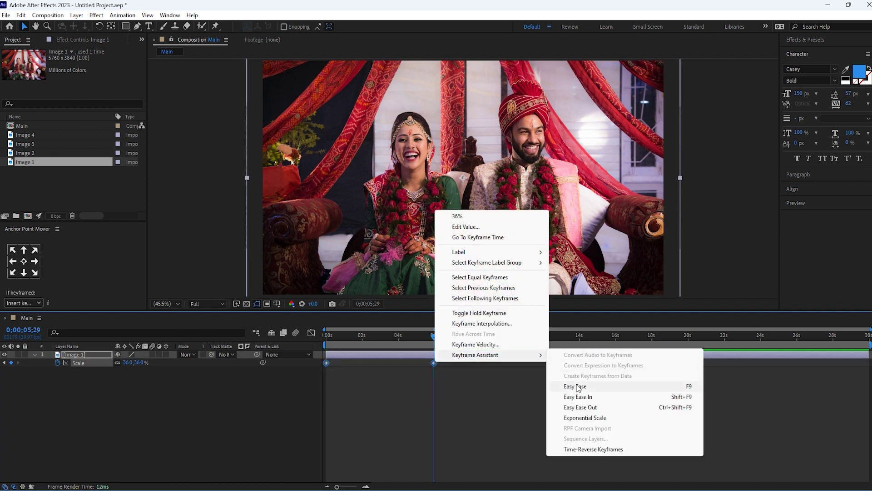
left_click(579, 388)
left_click(61, 385)
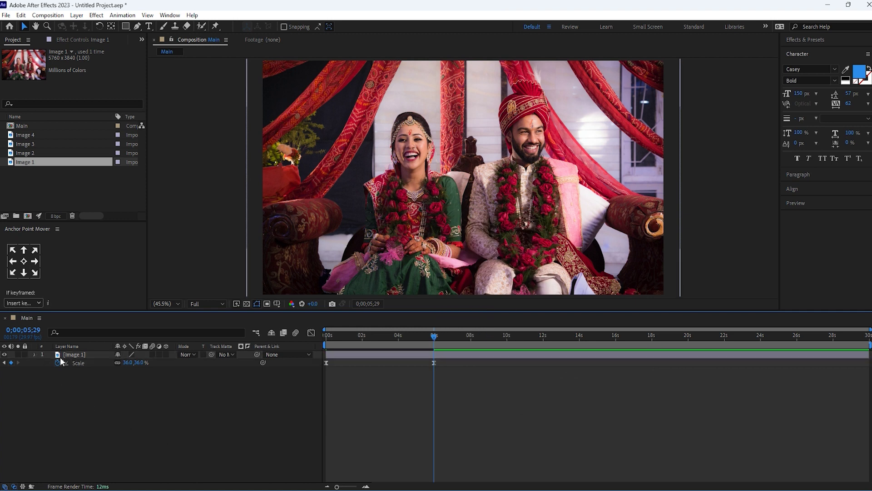
- Nudge Image 1 slightly left to Position 513, 540
left_click(101, 353)
key("p")
left_click_drag(117, 362, 39, 357)
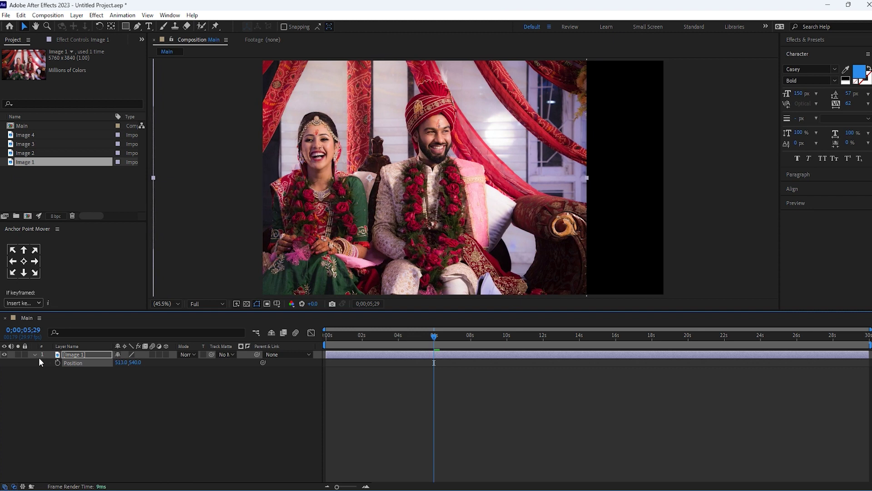
- Add a full-frame peach rectangle shape layer and mask it to the frame's right side
left_click(77, 399)
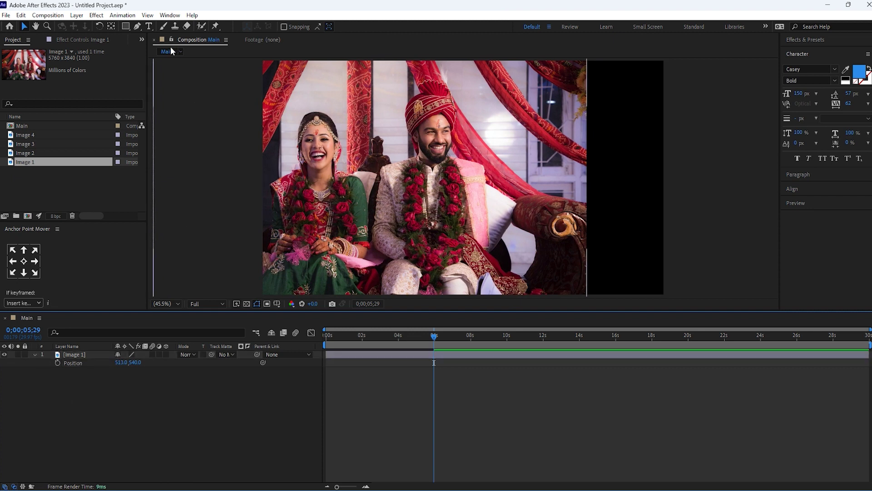
left_click(126, 27)
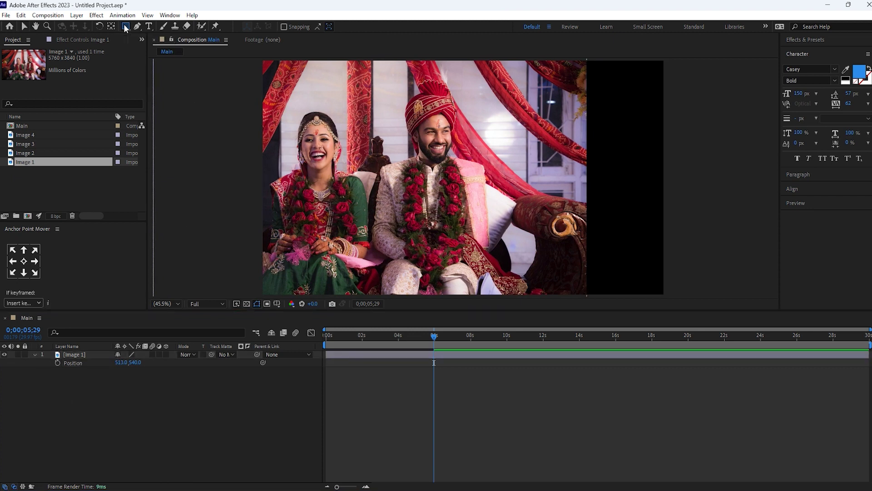
double_click(126, 27)
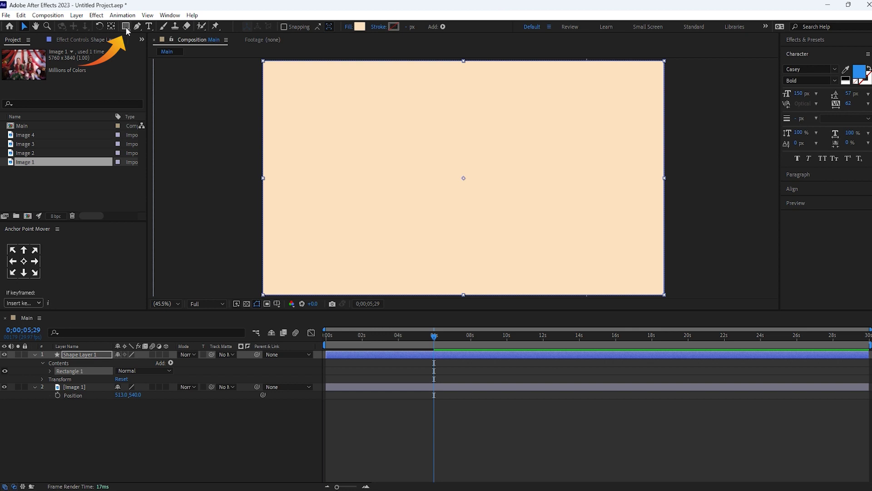
left_click(126, 27)
left_click(259, 27)
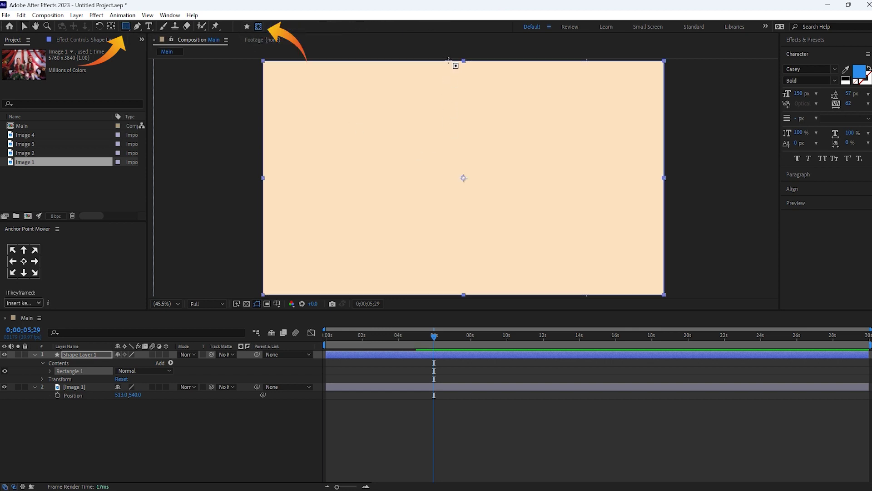
left_click_drag(470, 59, 703, 323)
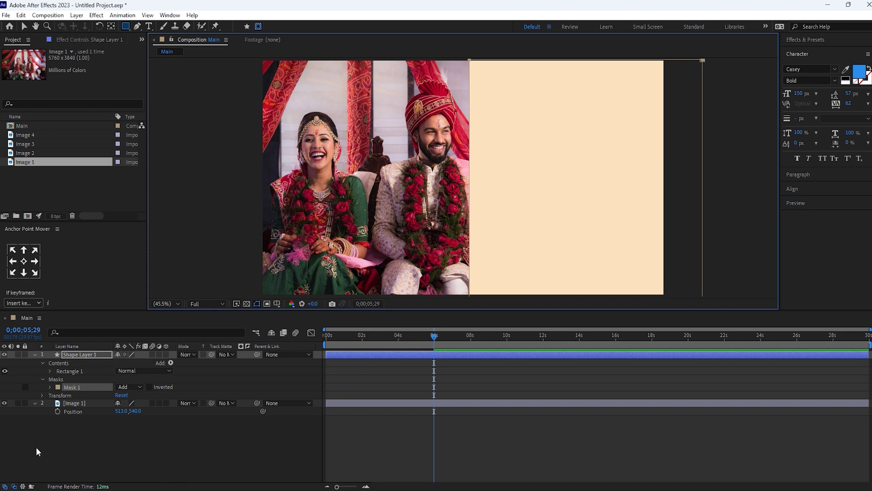
- Slide the peach panel right to Position X 1062
left_click(75, 356)
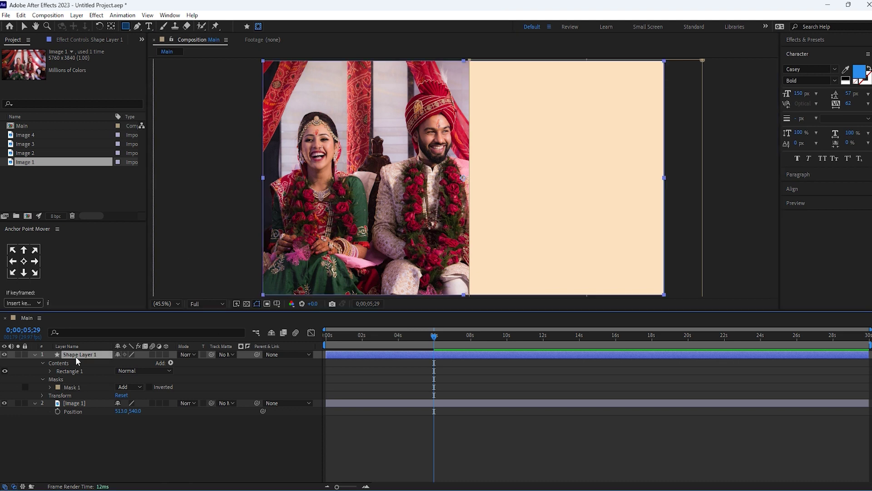
key("p")
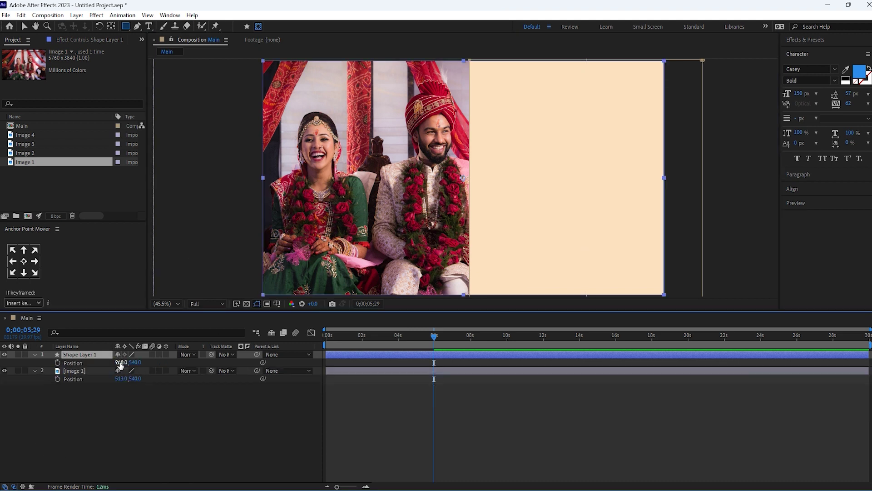
left_click_drag(120, 363, 169, 362)
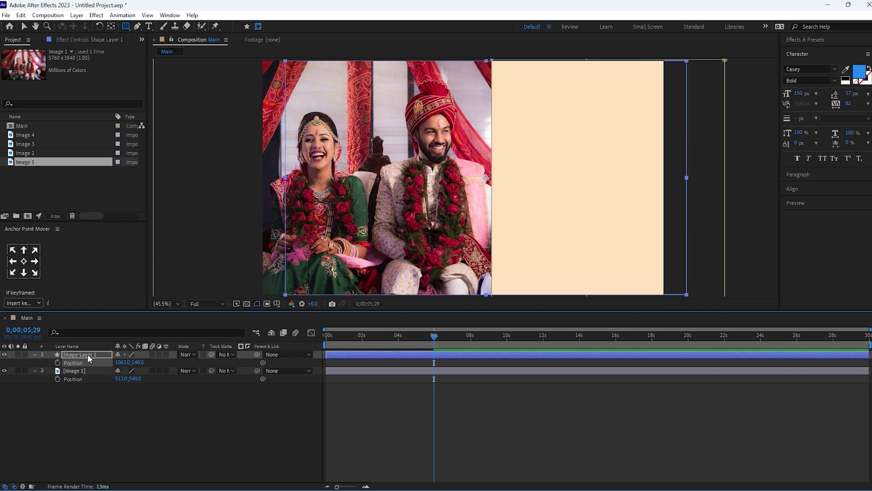
- Give the panel's Mask 1 a feather of 94 and expansion of 48
key("m")
left_click(51, 364)
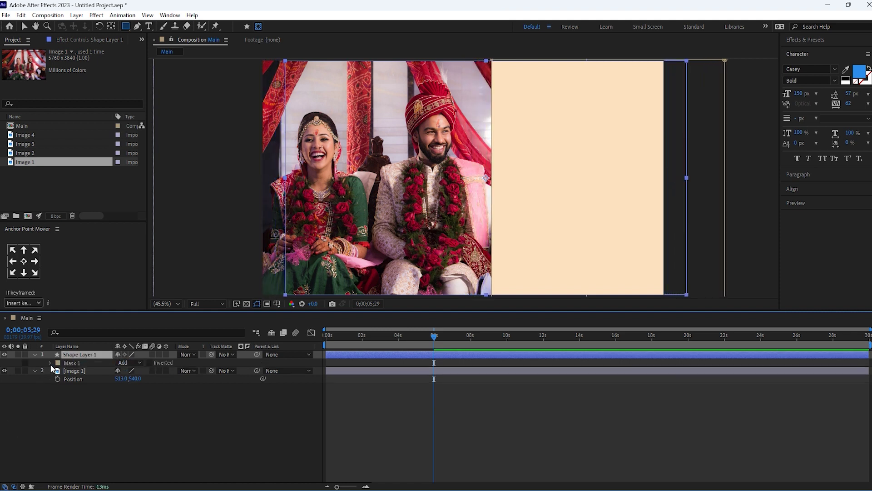
left_click(50, 364)
left_click_drag(125, 378, 172, 382)
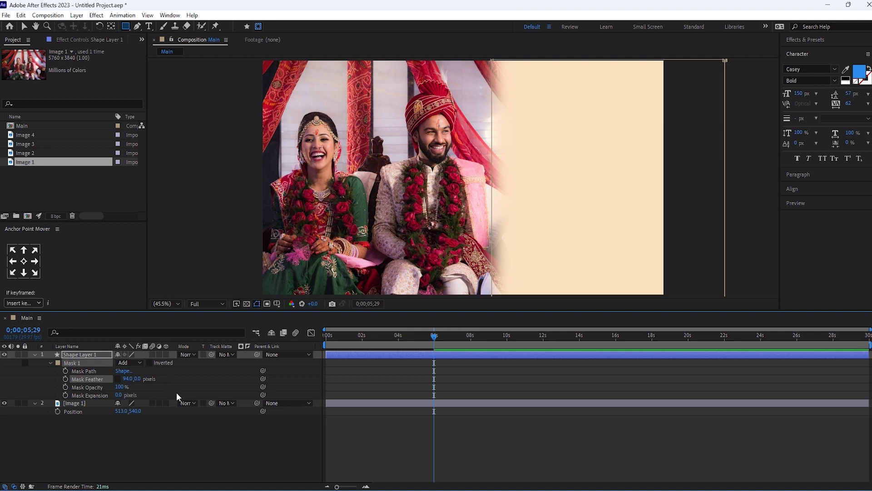
left_click_drag(118, 395, 139, 395)
left_click(162, 460)
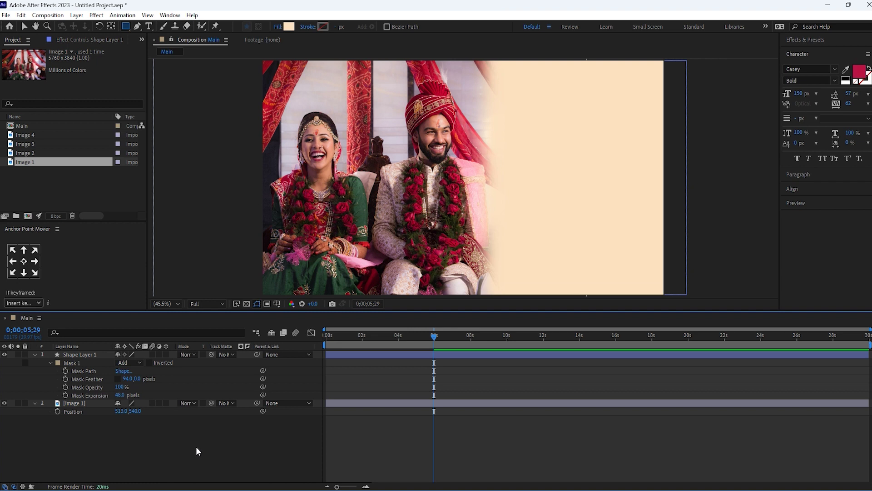
left_click(94, 355)
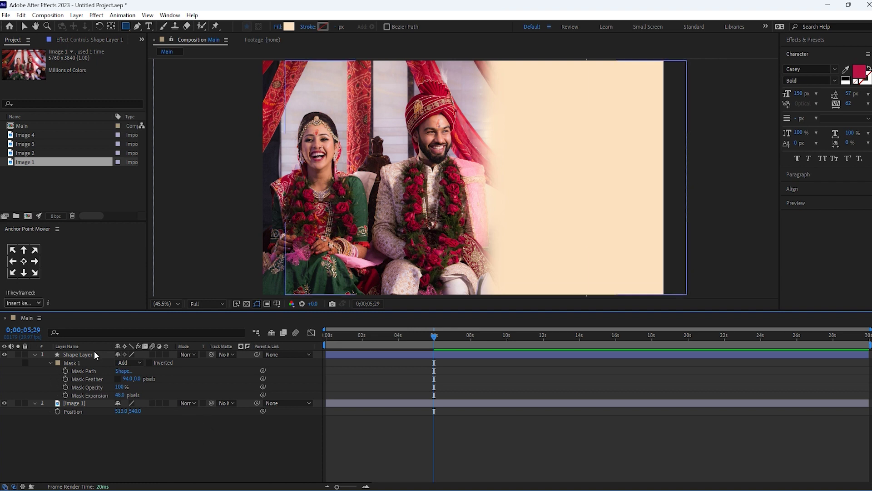
left_click(95, 354)
- Recolour the panel fill to deep red 87011F sampled from the roses
key("v")
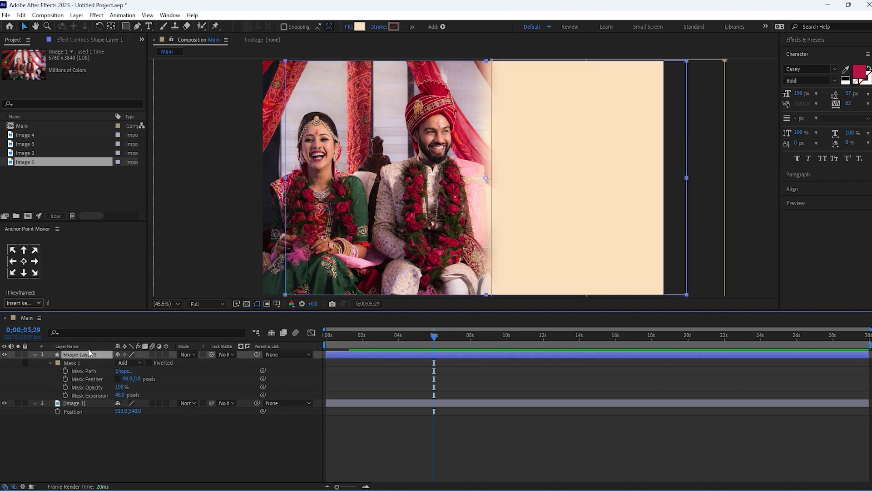
left_click(363, 27)
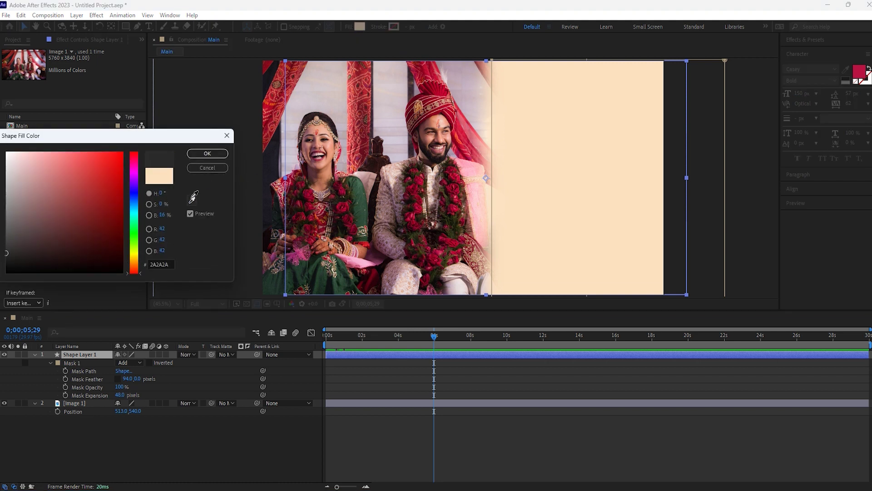
left_click(193, 197)
left_click(348, 205)
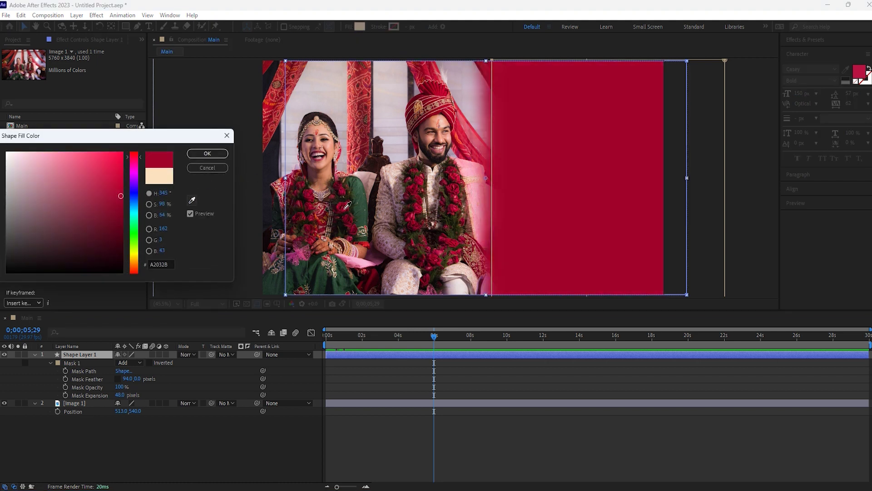
left_click(348, 204)
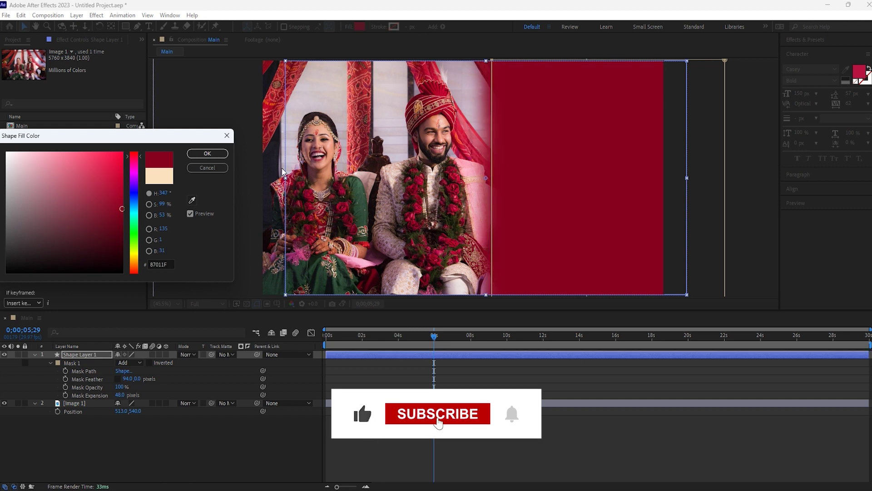
key("Return")
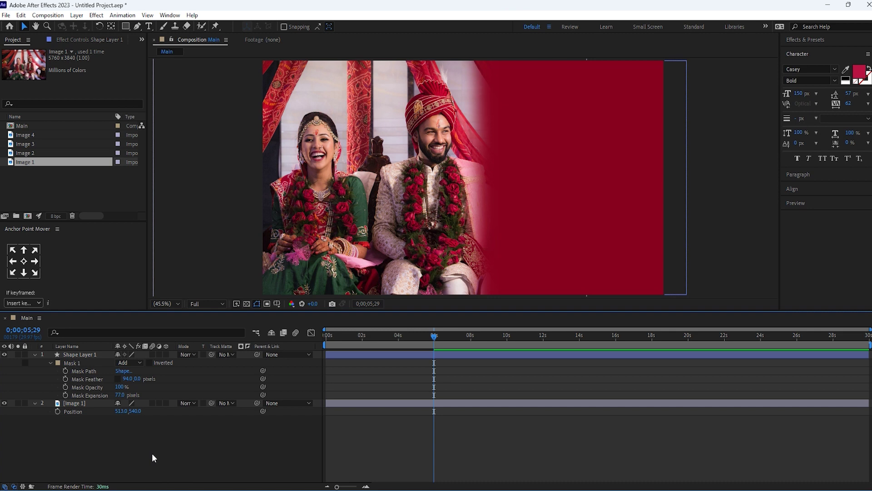
- Raise Mask 1 feather to 147 for a wider fade and collapse the layer
left_click_drag(125, 379, 120, 396)
left_click(230, 449)
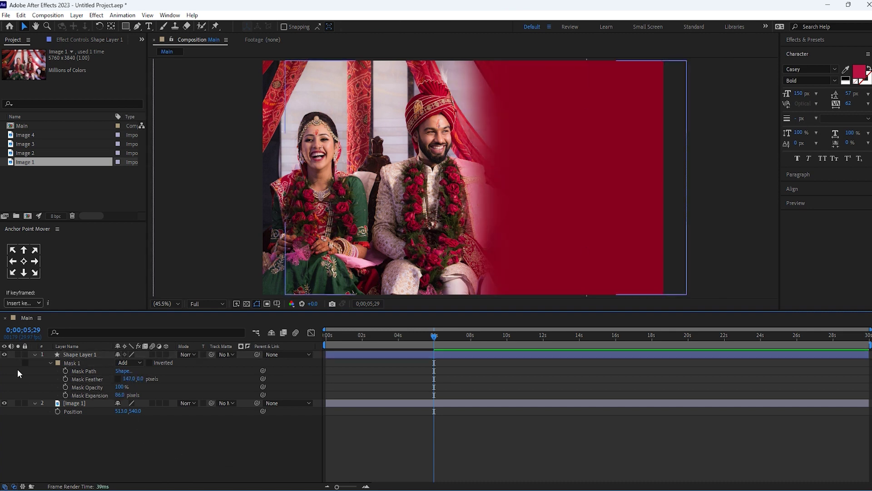
left_click(35, 354)
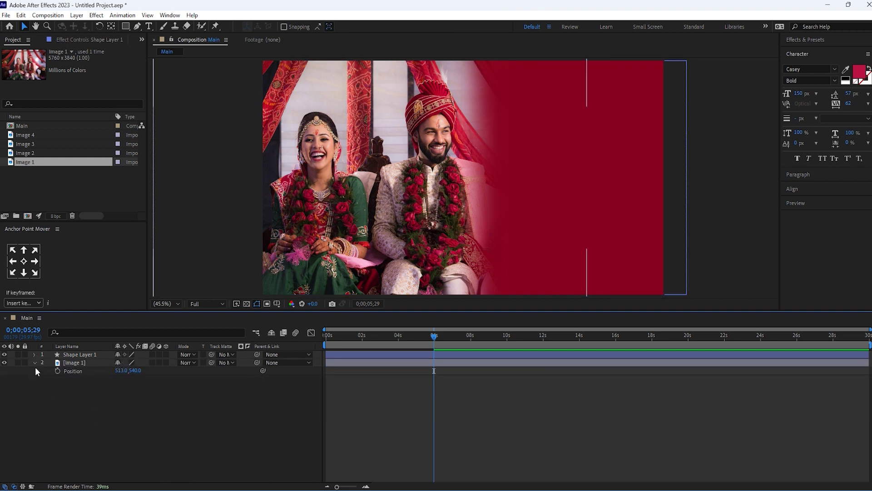
- Precompose the photo and red panel into 'Image holder', moving all attributes
left_click(34, 362)
left_click_drag(100, 412, 80, 352)
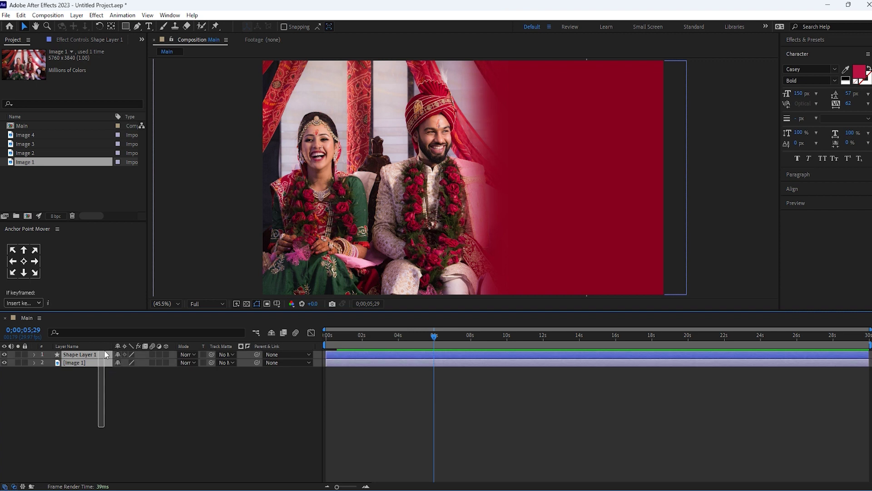
right_click(80, 359)
left_click(115, 300)
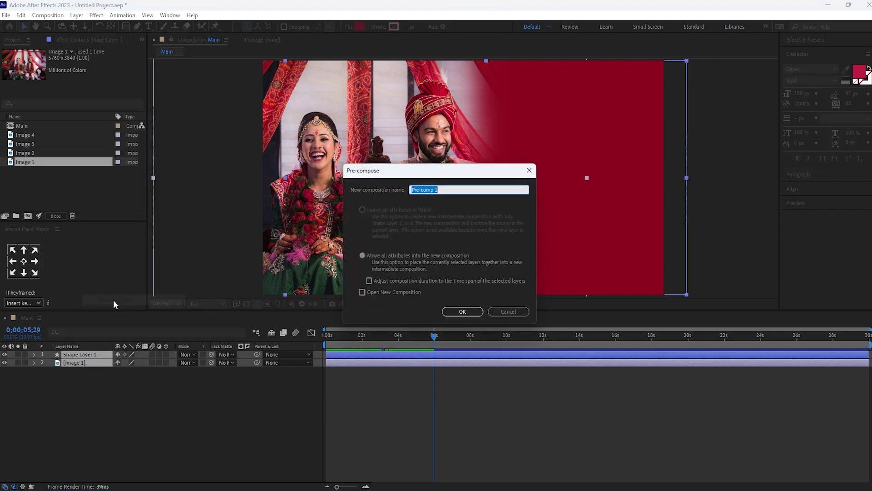
type("Image holder")
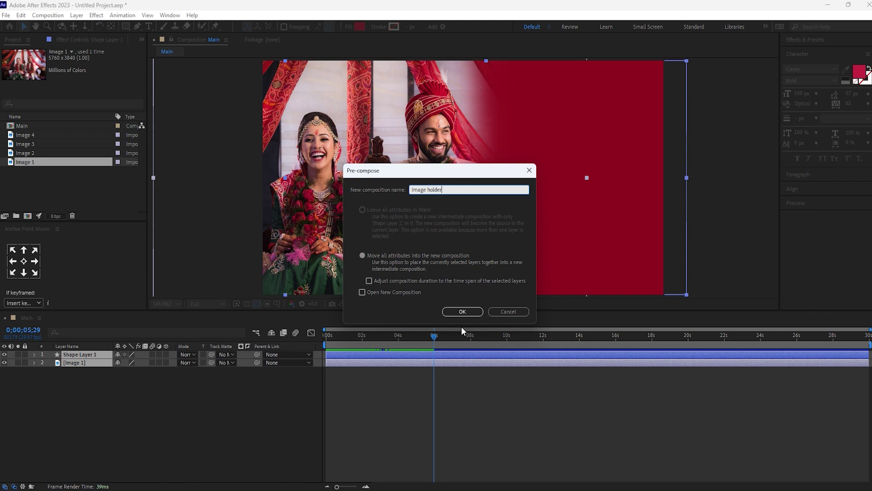
left_click(476, 310)
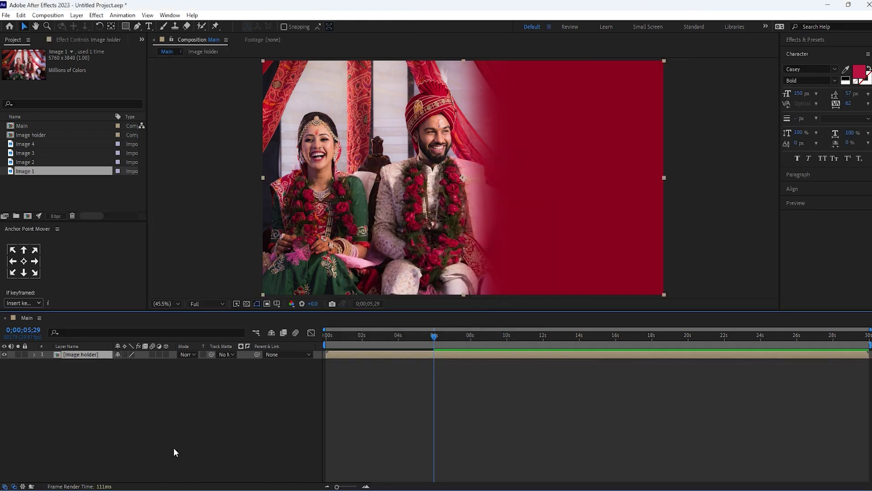
left_click(110, 423)
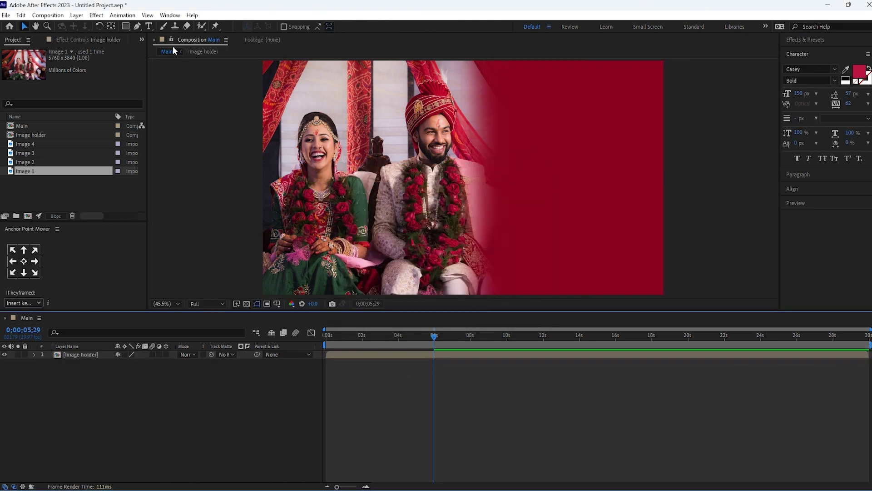
- Add a text layer of the couple's names on the red area in Classic style
left_click(150, 27)
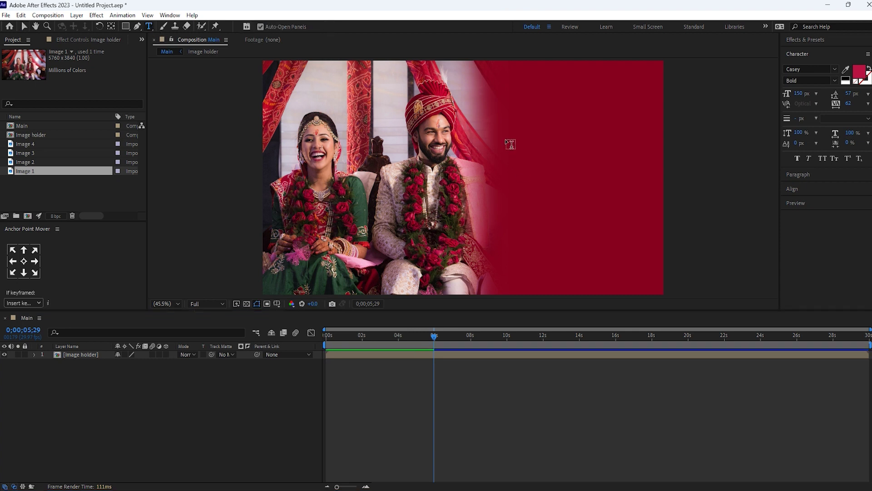
left_click(532, 127)
type("Loraleigh jameson")
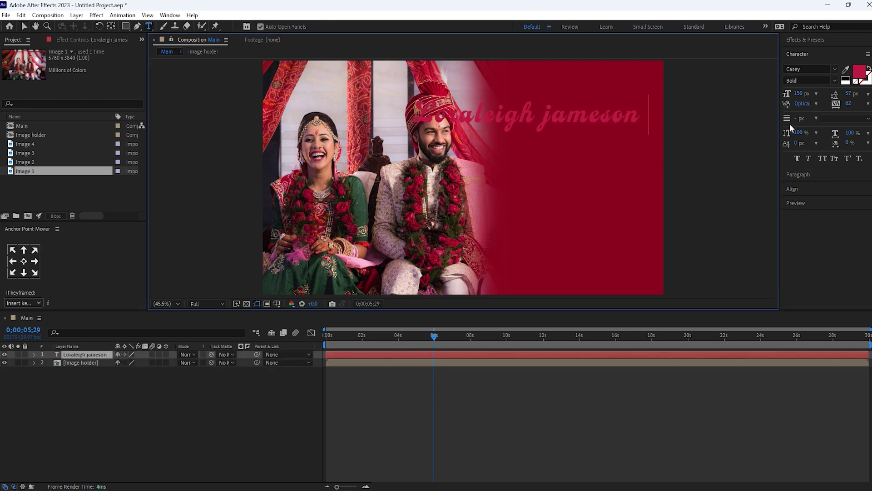
key("ctrl+a")
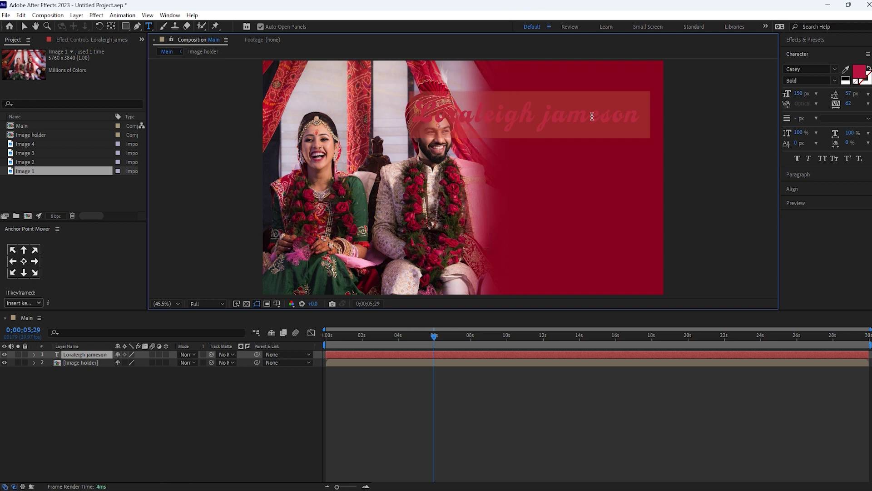
left_click(832, 81)
left_click(809, 91)
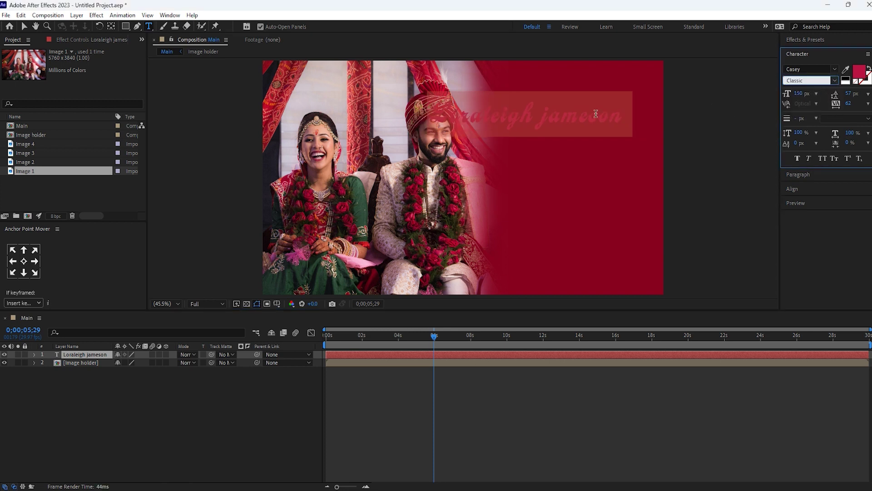
left_click(87, 353)
- Split the title onto two lines, capitalise the surname, and widen leading to 122 px
left_click(542, 114)
key("Return")
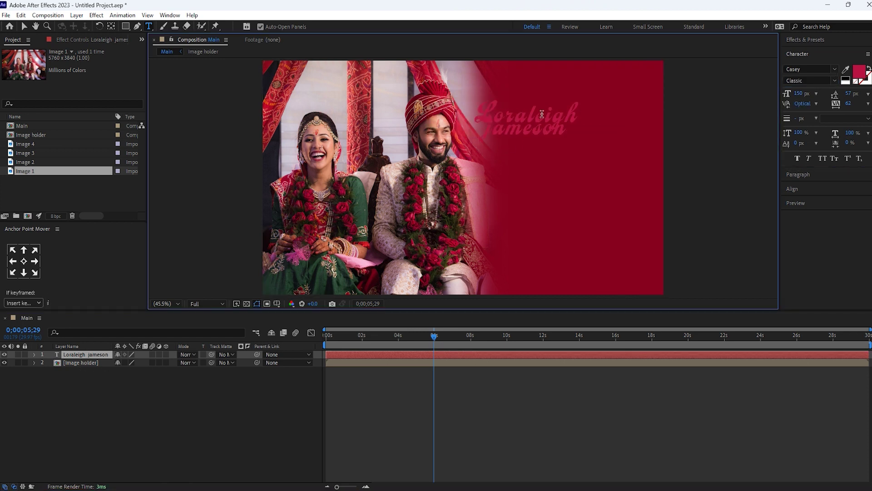
key("ctrl+a")
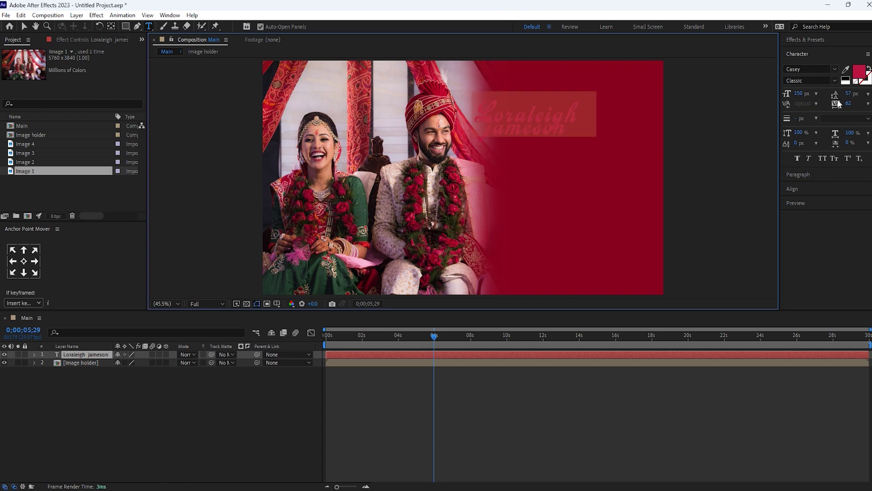
left_click_drag(849, 93, 861, 93)
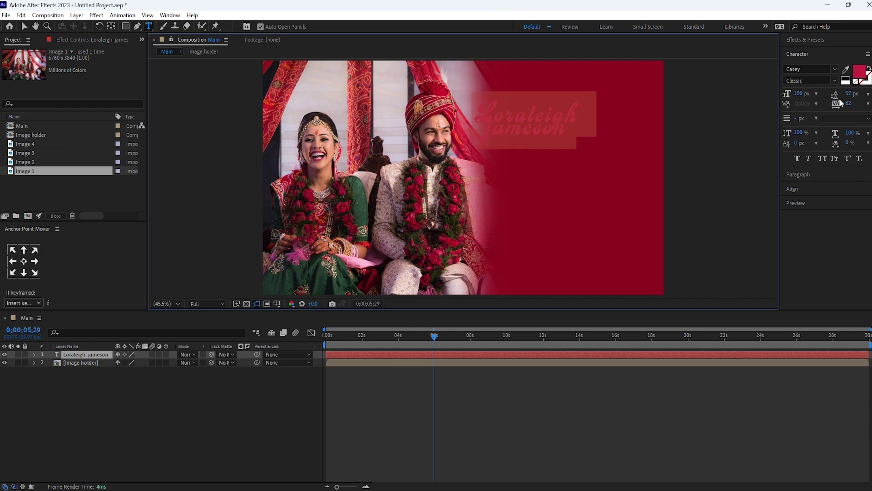
left_click_drag(848, 94, 863, 93)
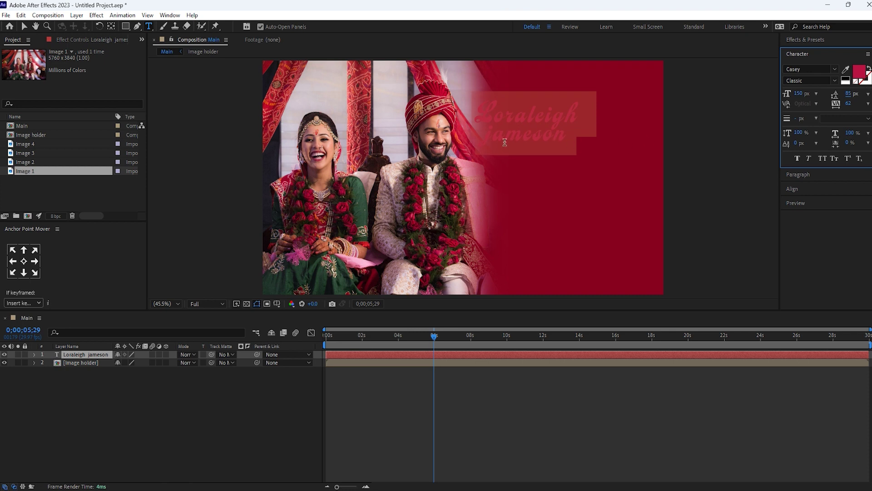
left_click(491, 137)
key("BackSpace")
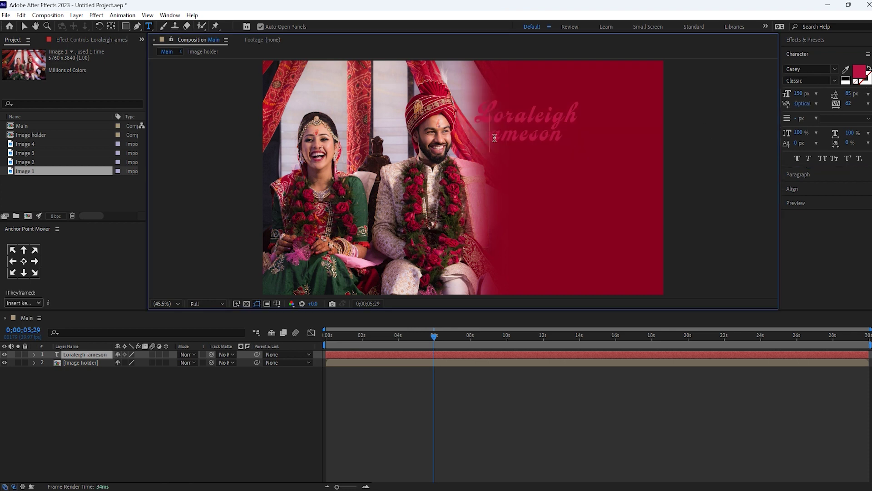
type("J")
key("ctrl+a")
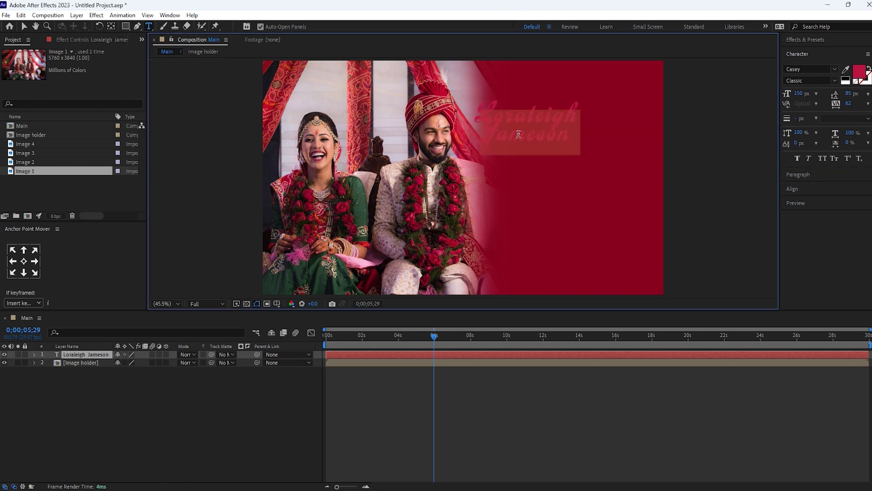
left_click_drag(848, 93, 867, 93)
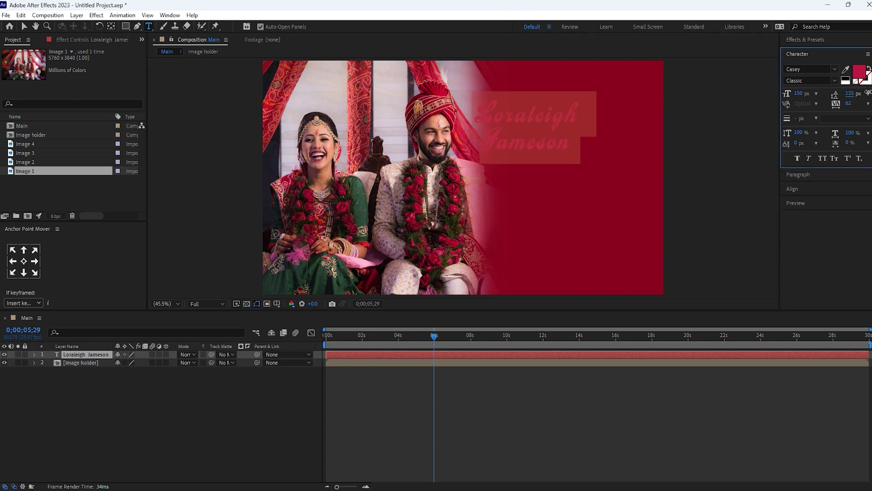
left_click(24, 262)
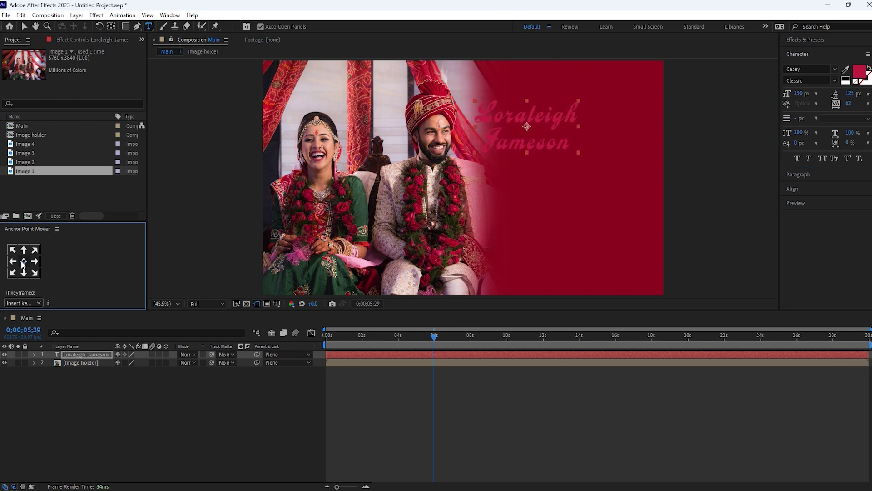
- Move the title right and down on the red side via Position
left_click(157, 423)
left_click(83, 354)
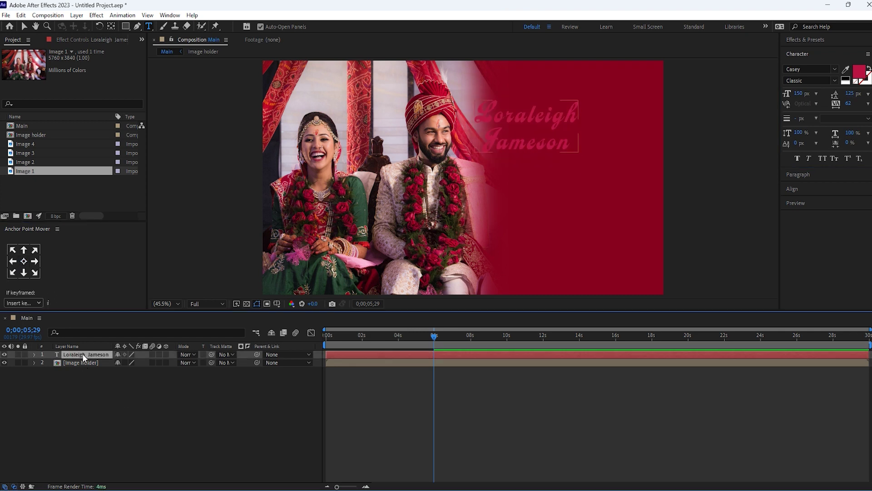
key("p")
mouse_move(162, 366)
left_mouse_down()
mouse_move(194, 364)
mouse_move(172, 366)
left_mouse_up()
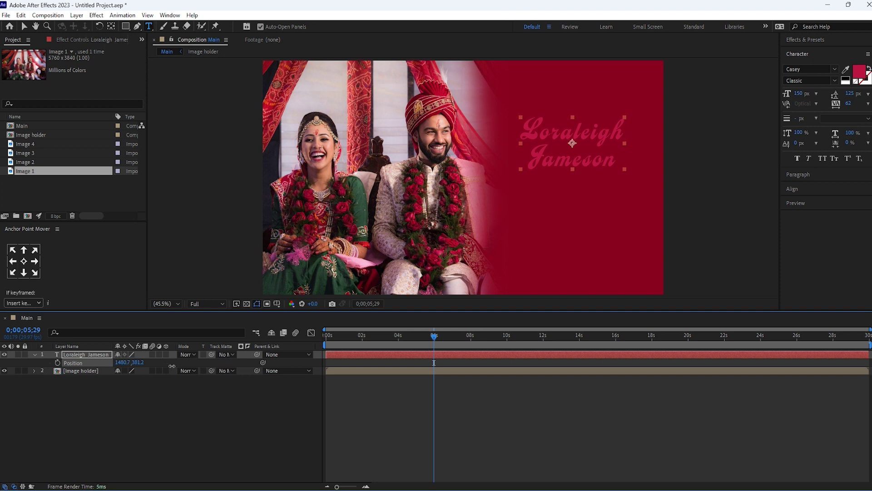
left_click(171, 366)
- Colour the title dark maroon sampled from the bride's garland, then return to frame 0
left_click(74, 355)
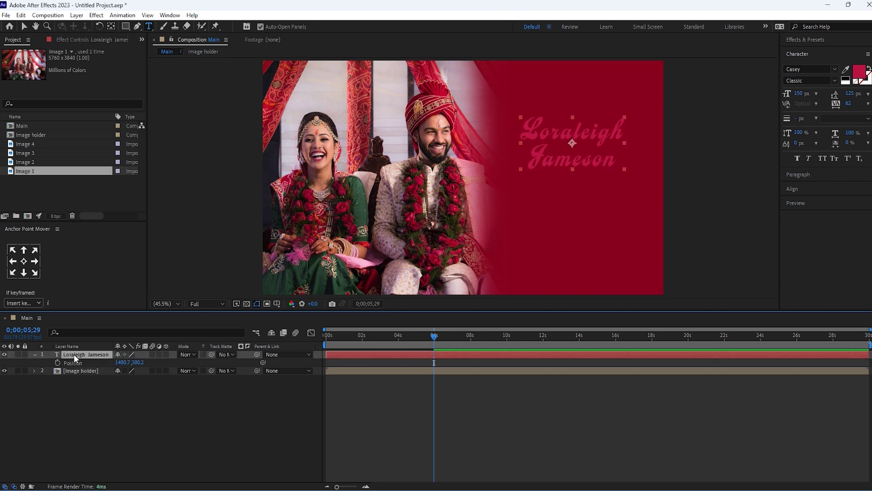
double_click(73, 354)
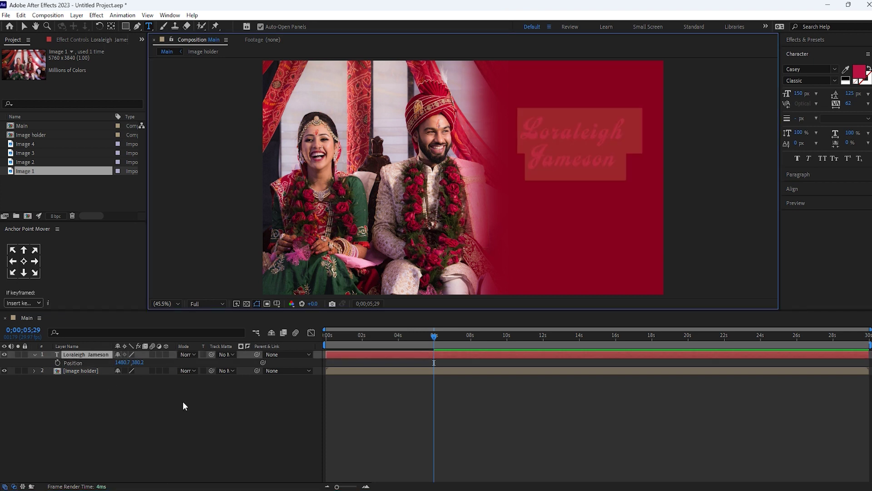
left_click(846, 70)
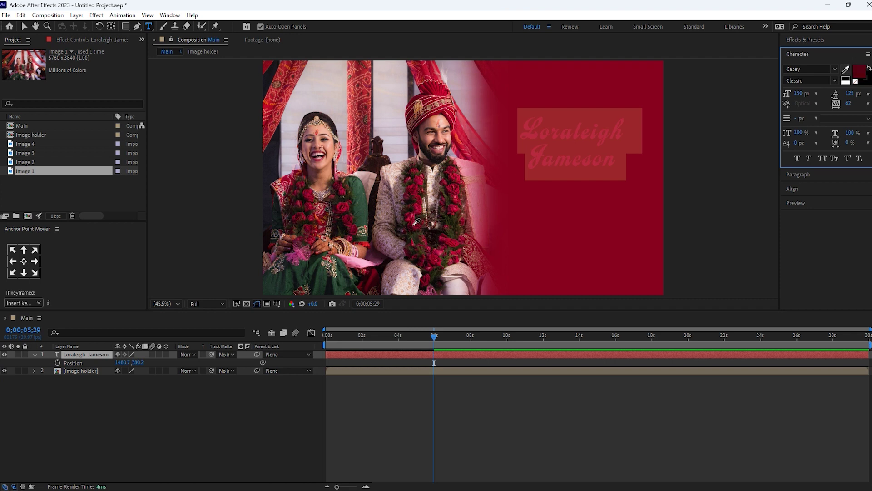
left_click(302, 210)
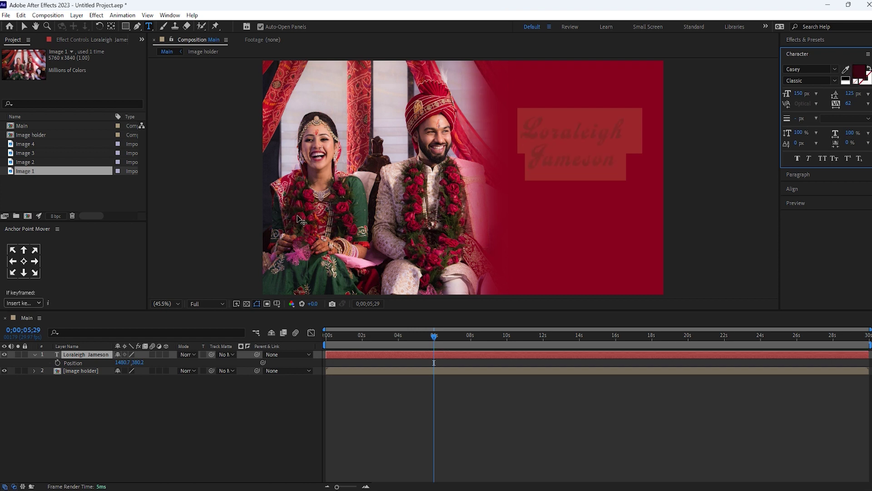
left_click(445, 404)
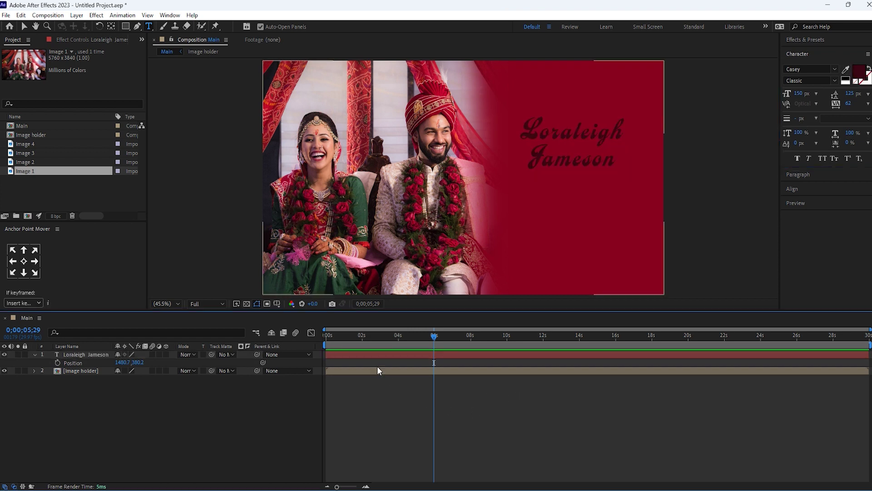
left_click_drag(392, 335, 297, 327)
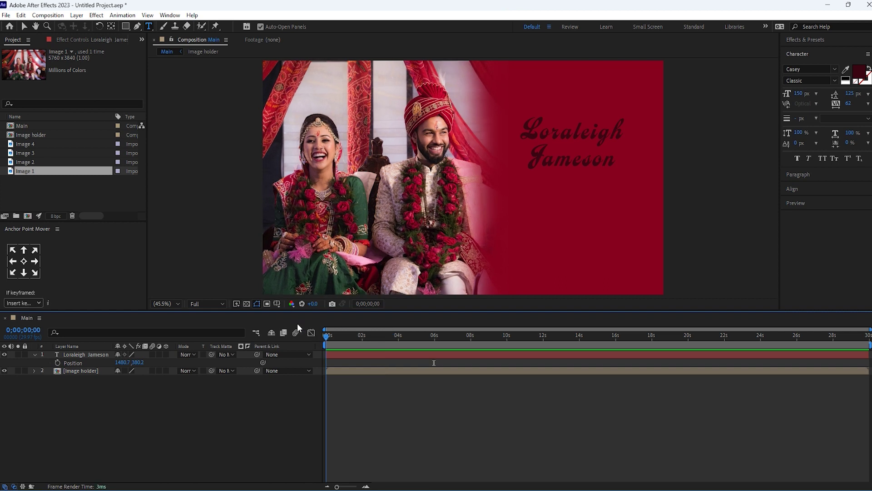
- Keyframe the title's Scale from 100% at 0s to 102% at 0;00;05;27
left_click(33, 359)
left_click(32, 358)
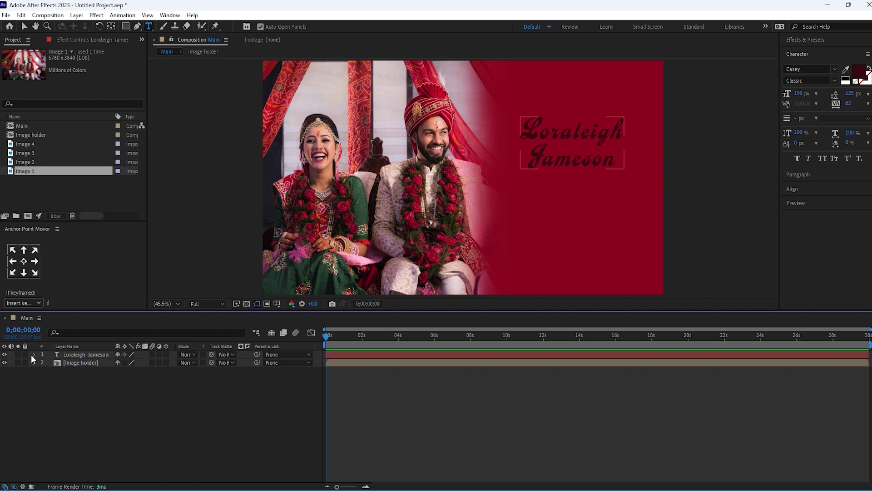
left_click(78, 355)
key("s")
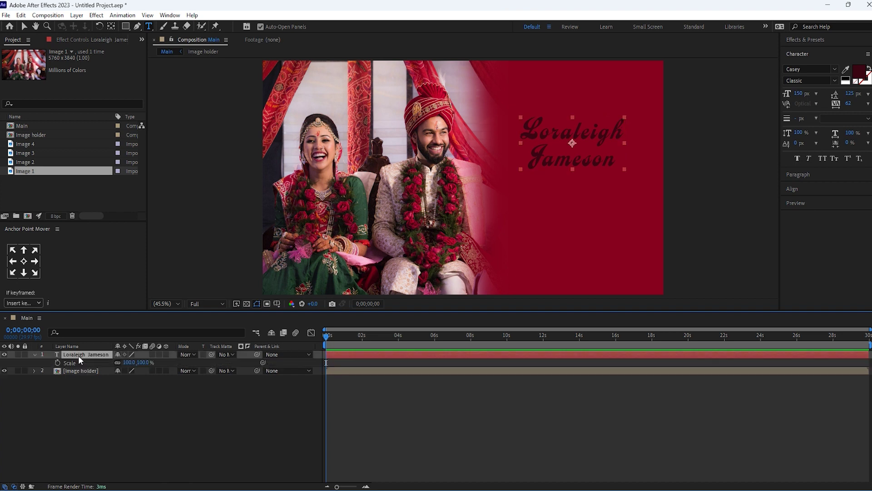
left_click(58, 363)
left_click(432, 335)
left_click(129, 362)
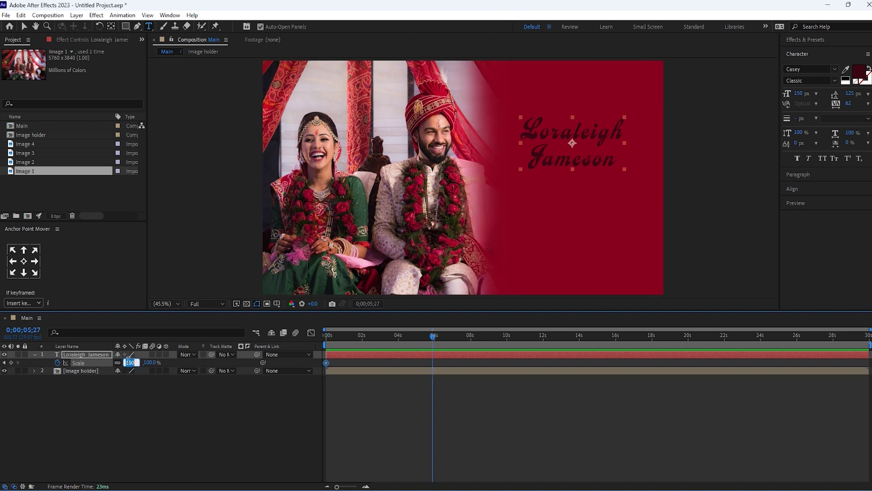
type("102")
key("Return")
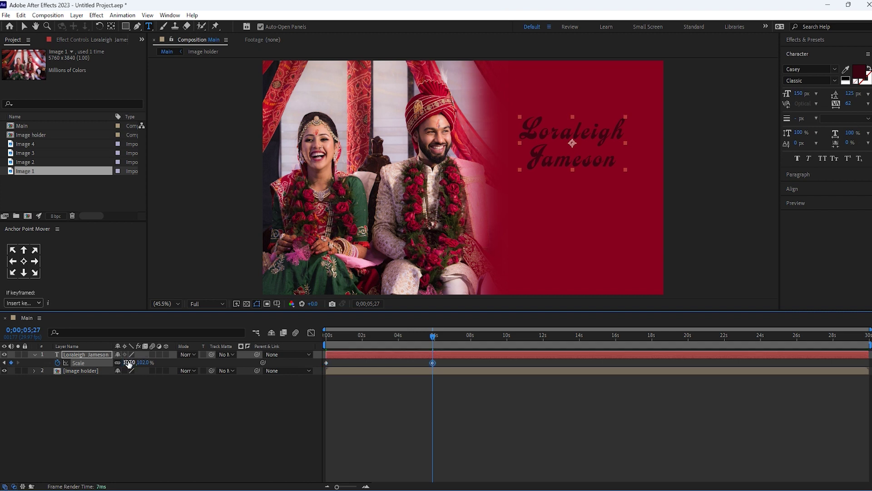
- Apply Easy Ease to both Scale keyframes and bring up Effects & Presets
left_click_drag(465, 361, 320, 372)
right_click(432, 362)
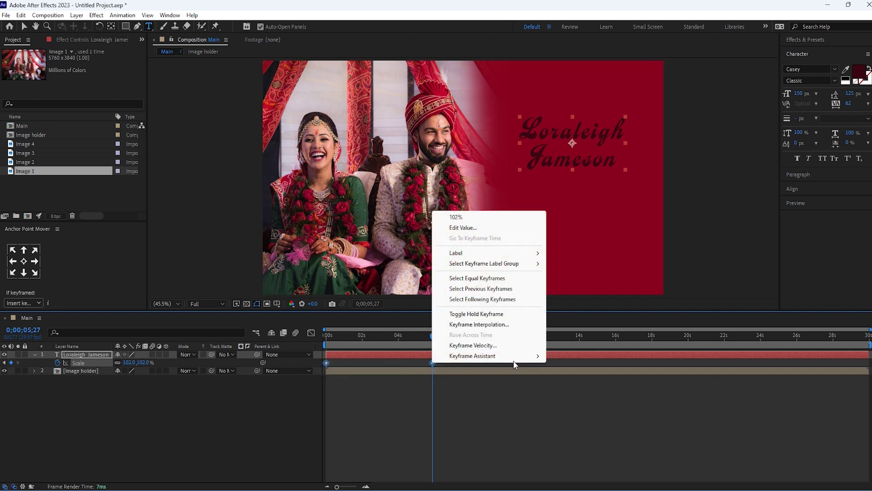
mouse_move(504, 357)
left_click(575, 388)
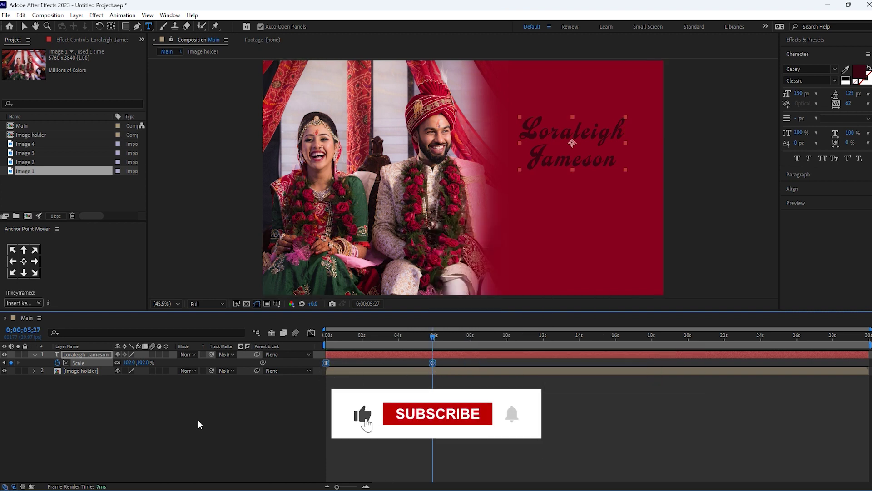
left_click(80, 353)
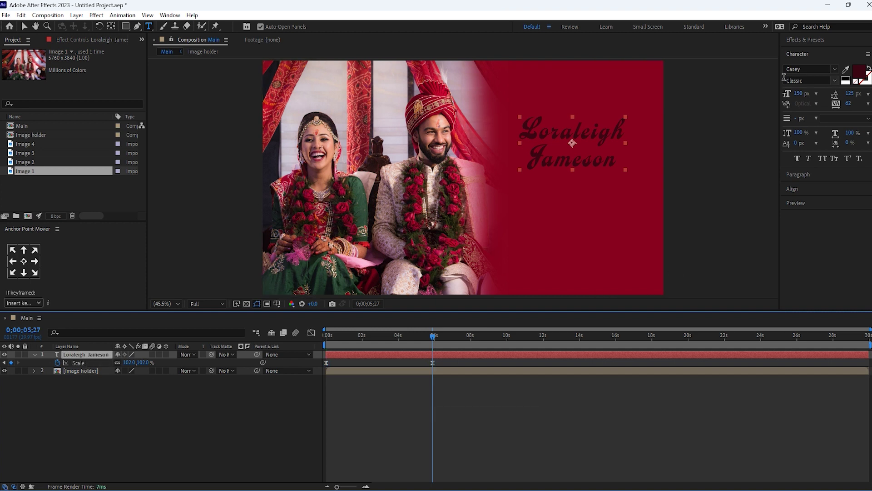
left_click(814, 38)
- Apply Directional Blur to the names title layer
left_click(814, 52)
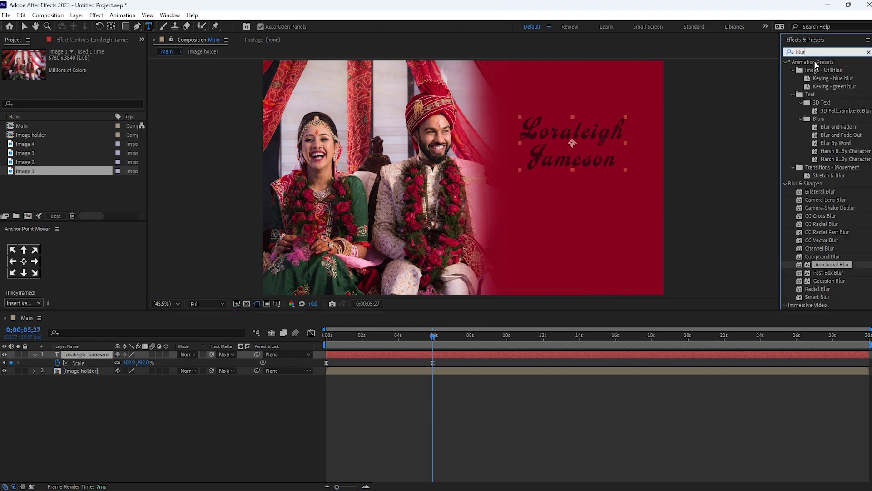
left_click_drag(818, 264, 80, 359)
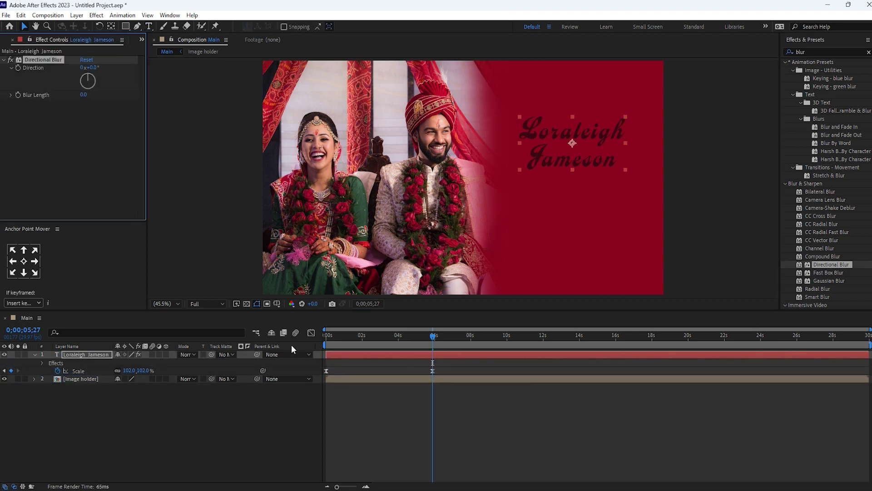
left_click(367, 397)
- At 1s, set Directional Blur Length to 240 and Direction to 90°
key("equal")
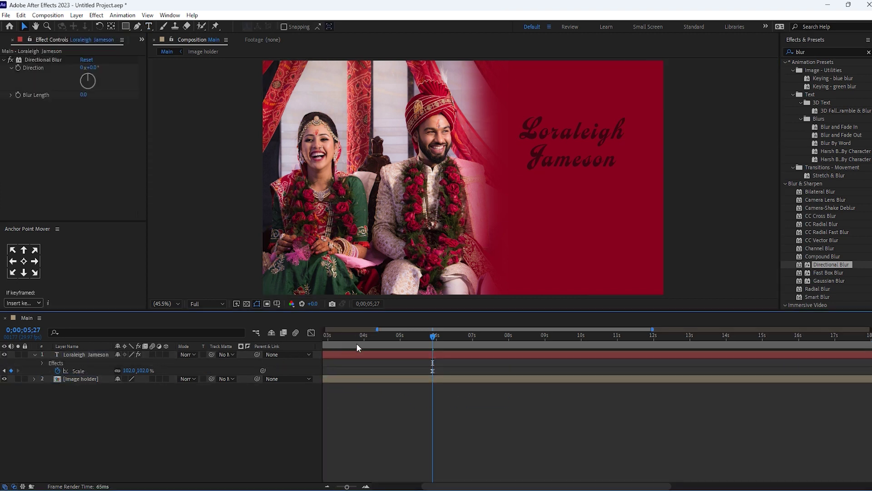
left_click_drag(416, 329, 347, 328)
left_click(362, 337)
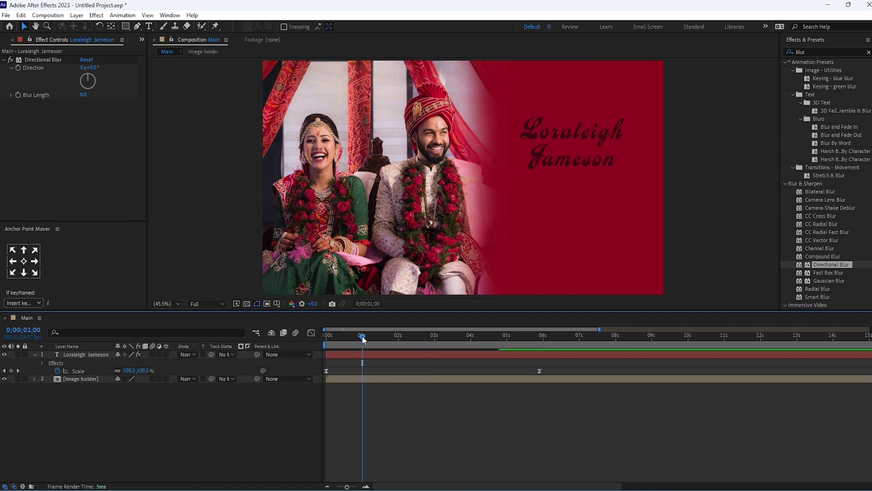
left_click(84, 95)
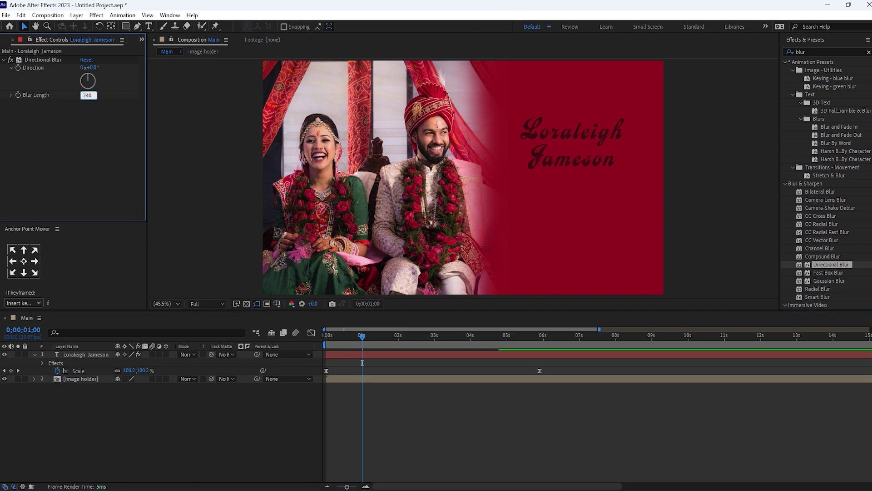
key("Return")
left_click(94, 67)
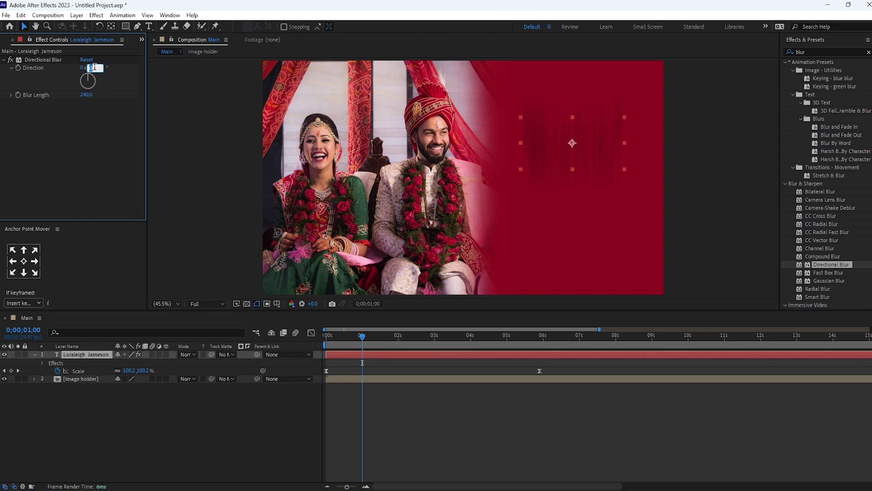
key("Return")
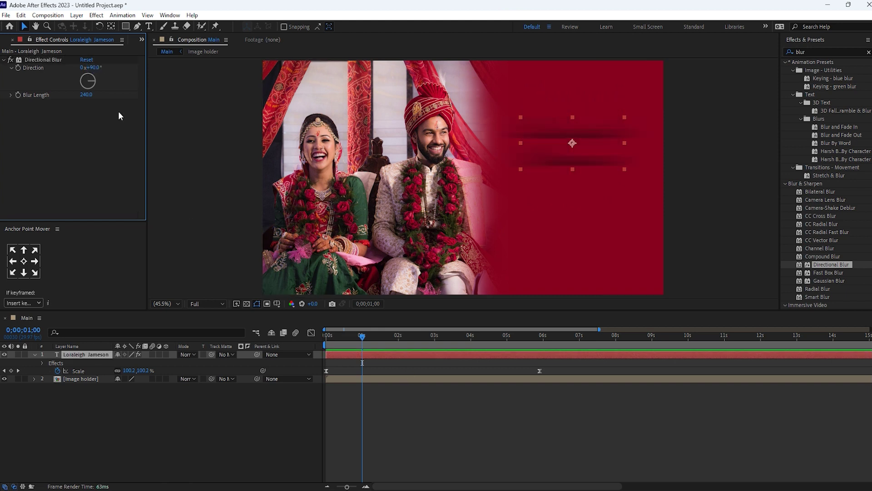
left_click(43, 59)
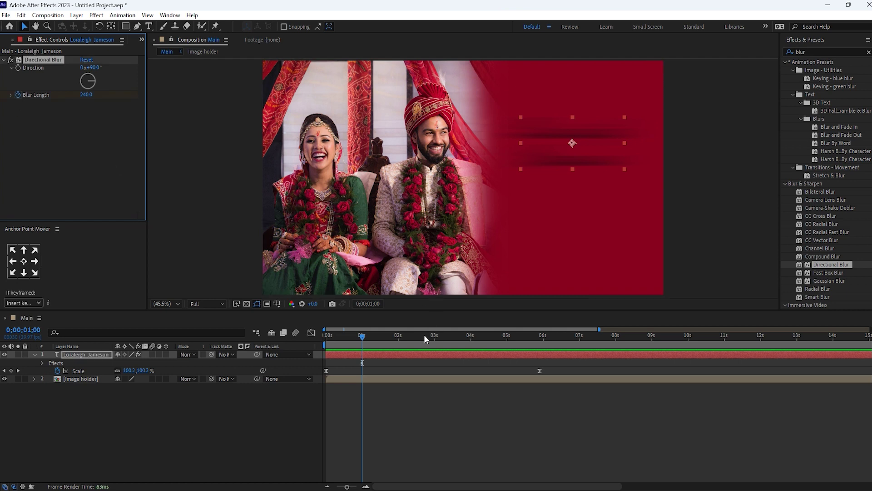
- At 2s, set Blur Length to 0 so the names are sharp
left_click(399, 338)
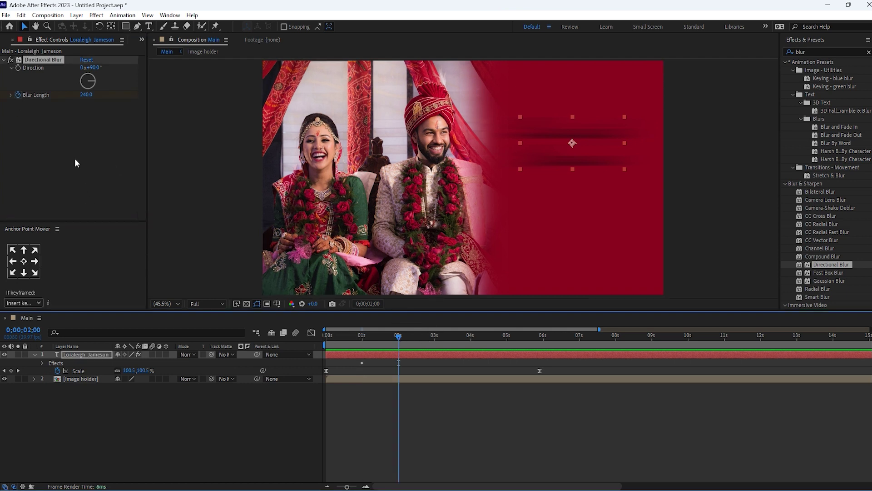
left_click(86, 95)
type("0")
key("Return")
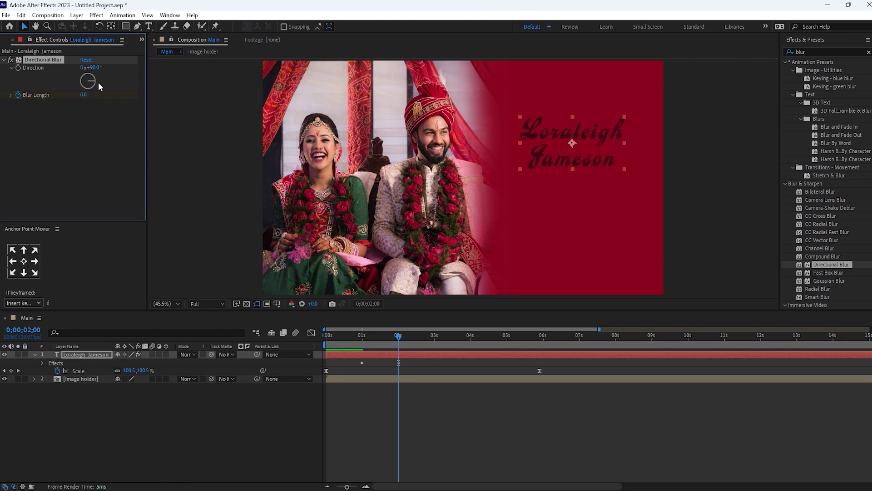
- Apply Easy Ease to both Blur Length keyframes
left_click(98, 354)
key("u")
left_click_drag(426, 365, 353, 381)
right_click(399, 372)
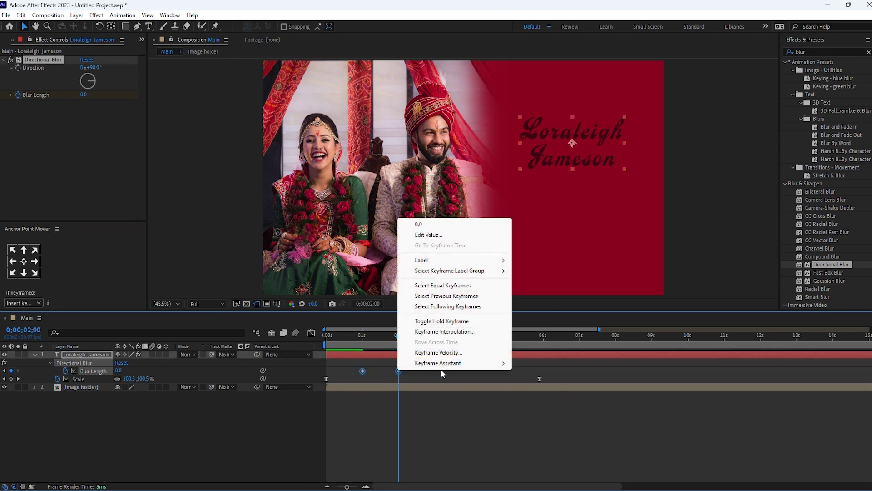
mouse_move(470, 363)
left_click(538, 394)
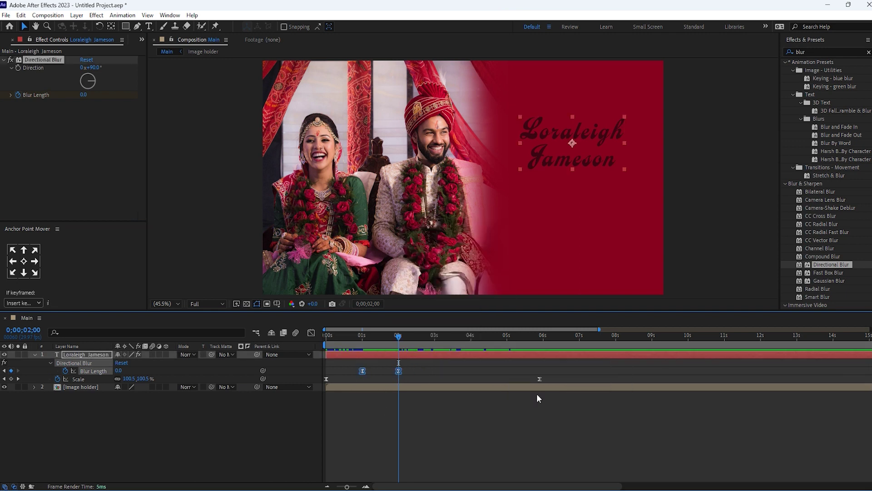
- Preview the title's blur animation from the start
left_click(449, 417)
left_click_drag(399, 336, 300, 339)
key("space")
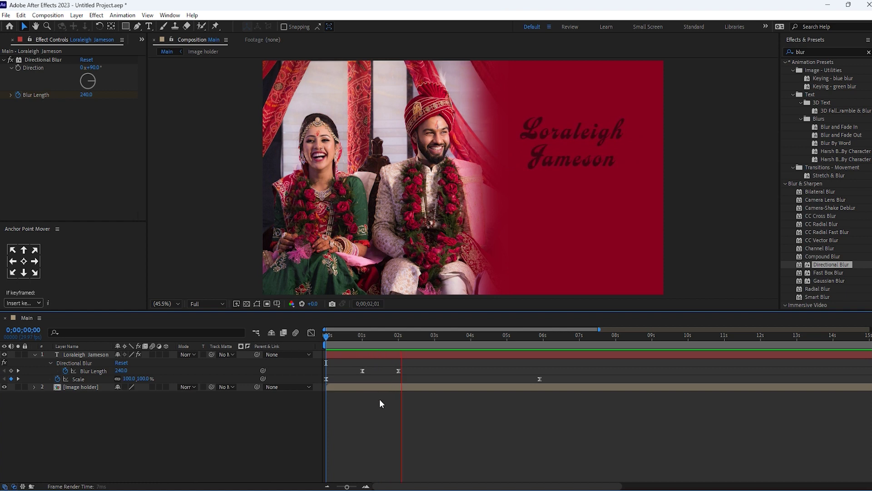
left_click_drag(368, 336, 362, 336)
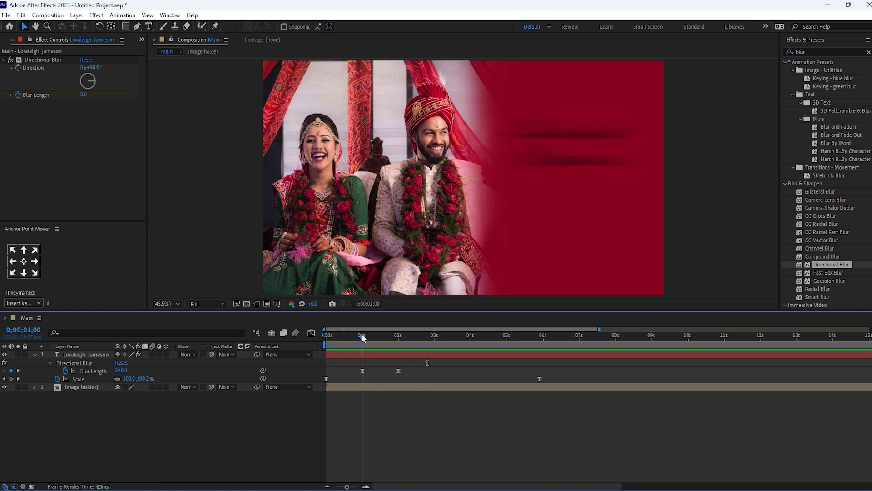
- Keyframe the title's Opacity from 0% at 1s to 100% at 2s
left_click(82, 355)
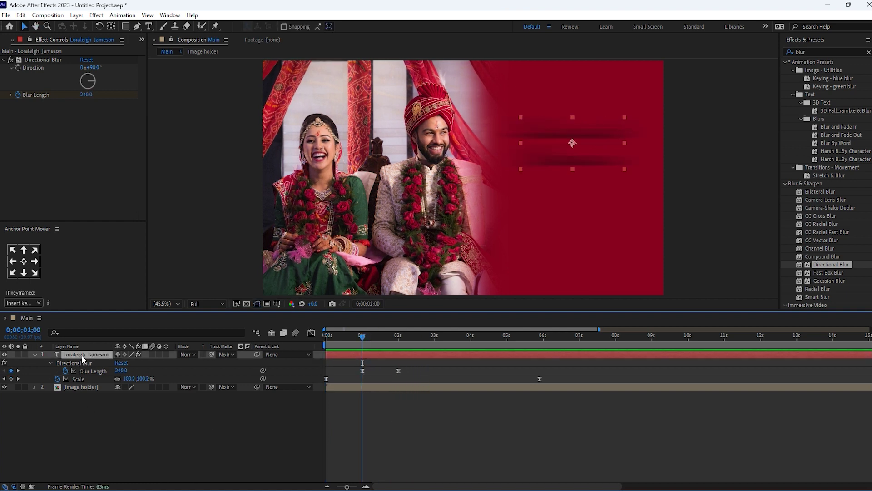
key("shift+t")
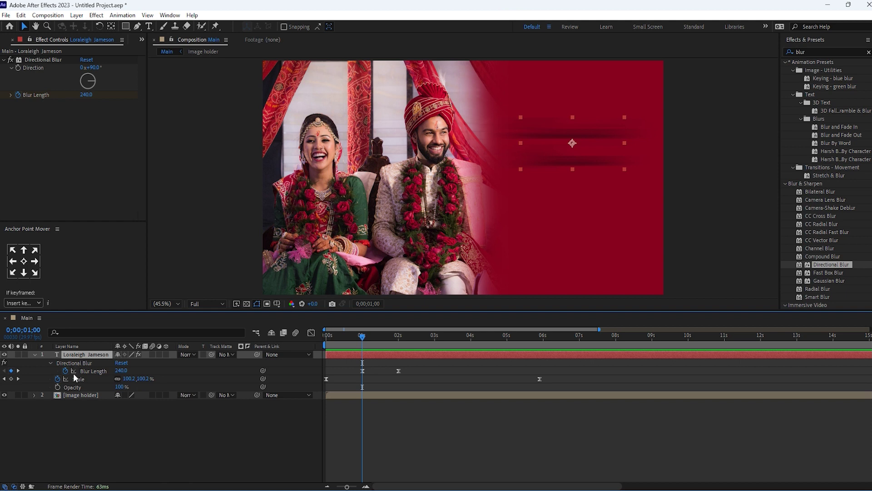
left_click(58, 387)
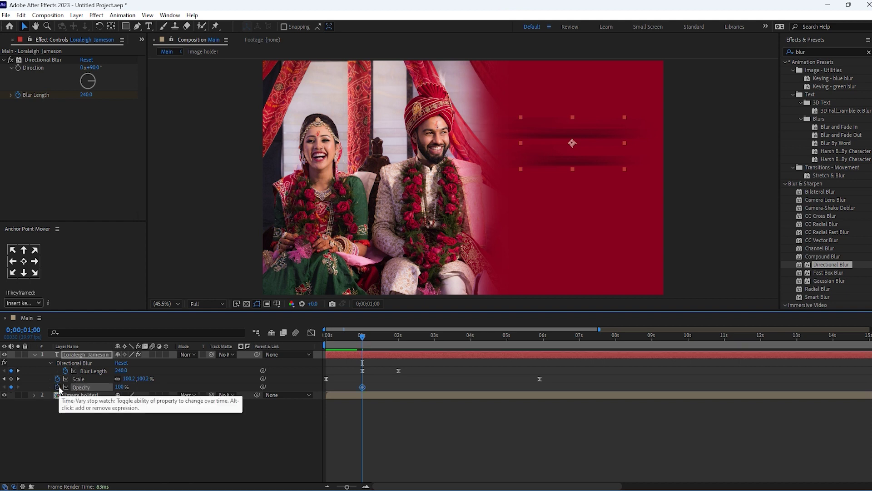
left_click(19, 372)
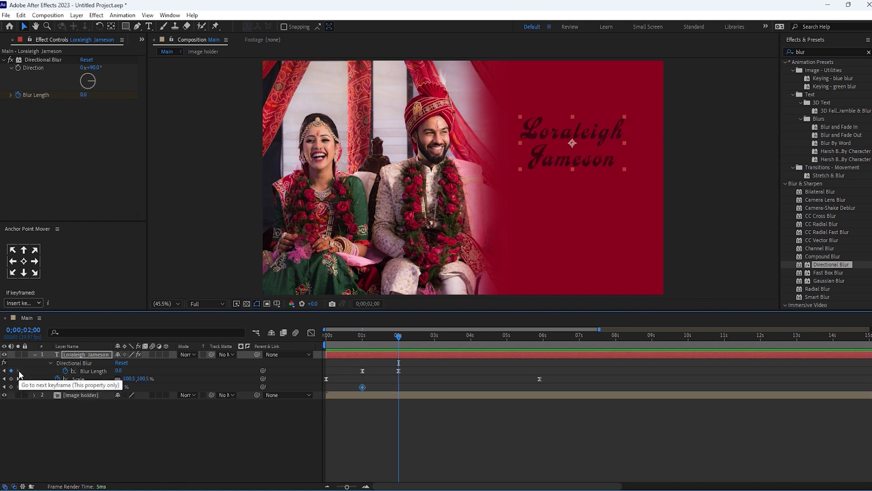
left_click(11, 387)
left_click(4, 371)
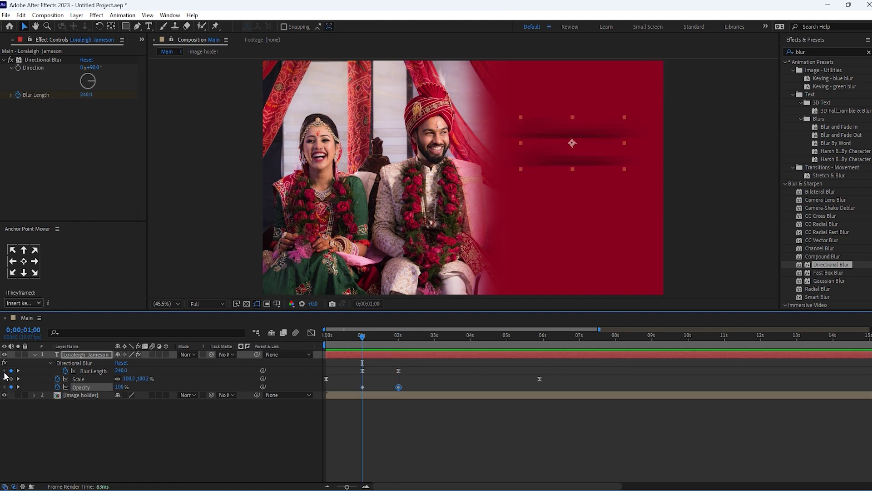
left_click(120, 387)
type("0")
key("Return")
- Easy Ease both Opacity keyframes and preview the fade-in with blur
left_click(398, 387, "shift")
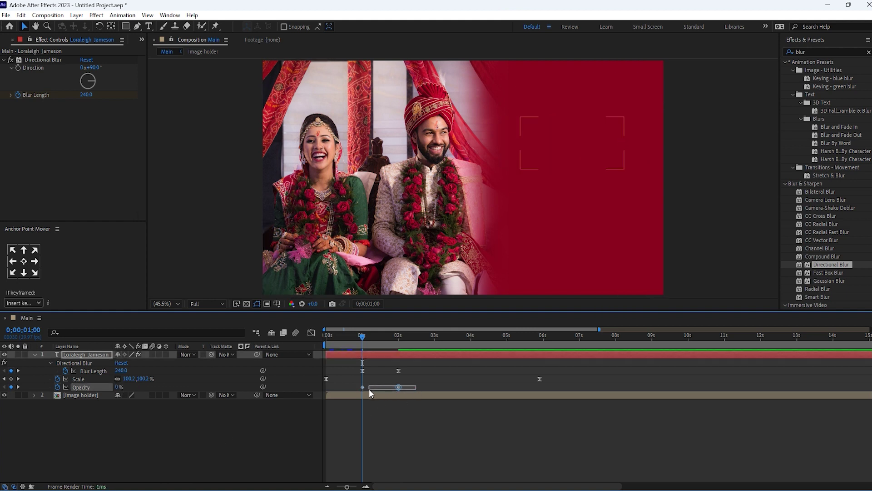
right_click(399, 387)
mouse_move(502, 382)
left_click(541, 411)
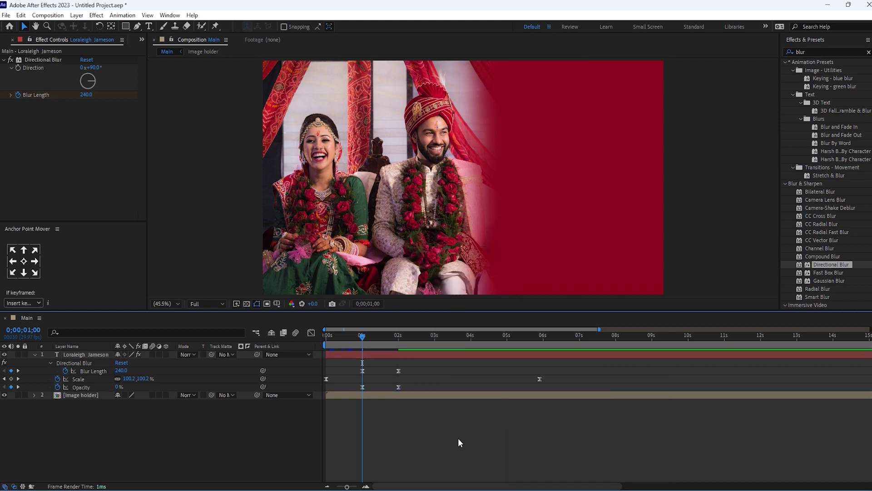
left_click(405, 421)
key("space")
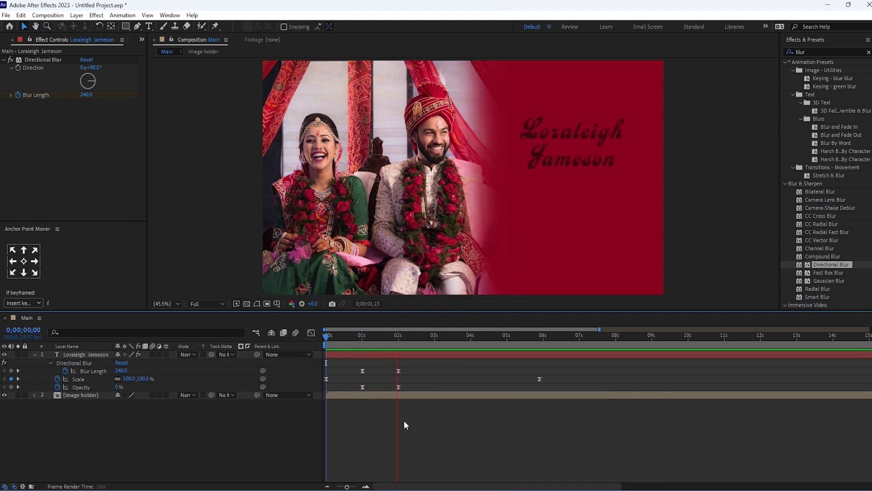
key("space")
left_click(33, 356)
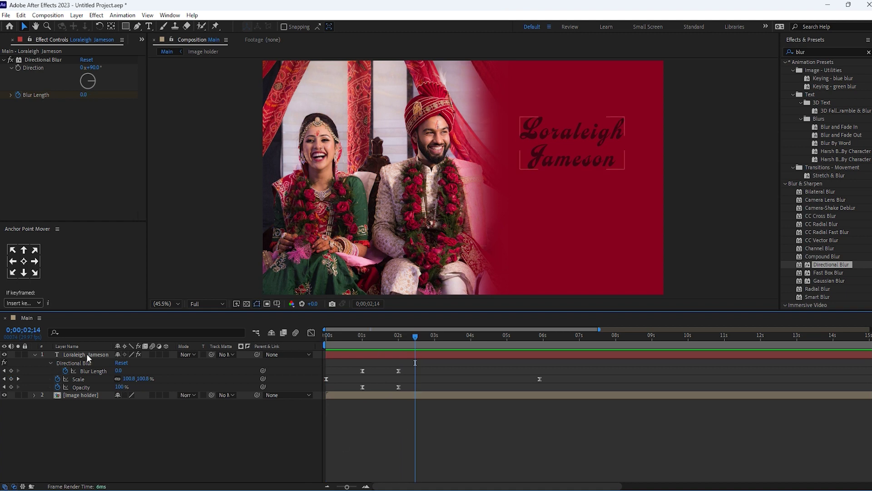
left_click(37, 85)
- Paste the title's 240 Directional Blur onto Image holder, keyframed to clear from 0s to 1s
left_click(38, 61)
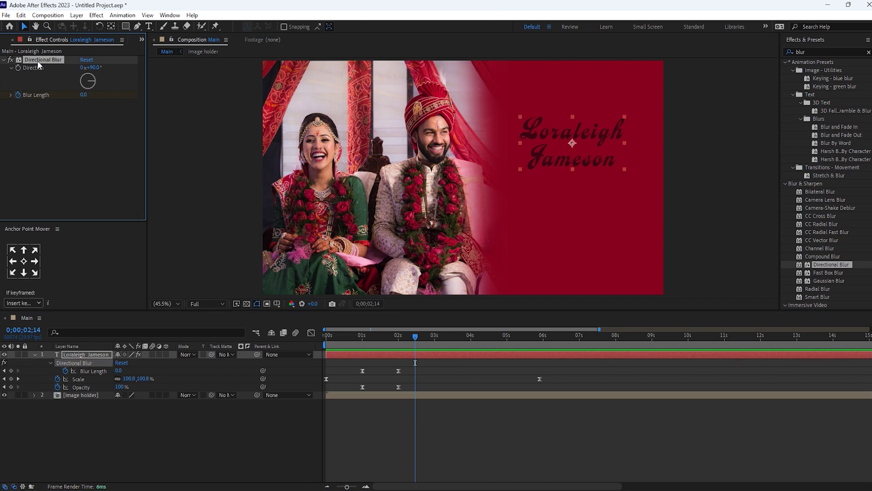
left_click(84, 394)
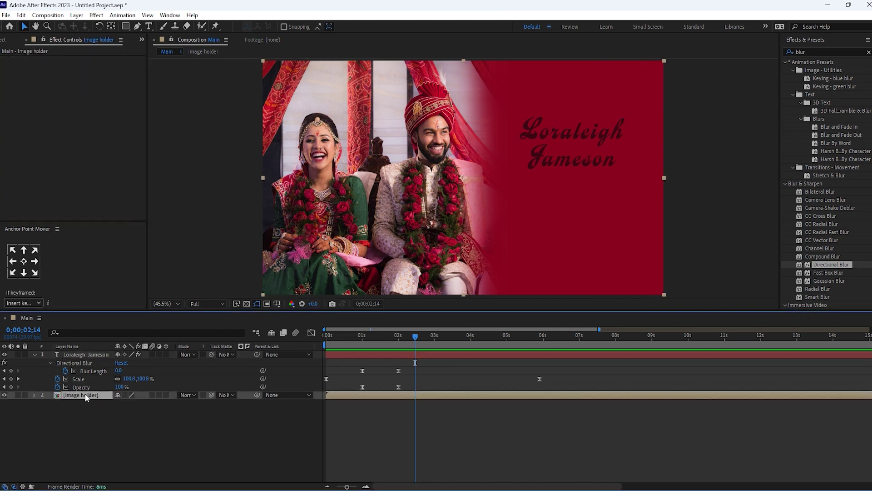
key("ctrl+v")
key("u")
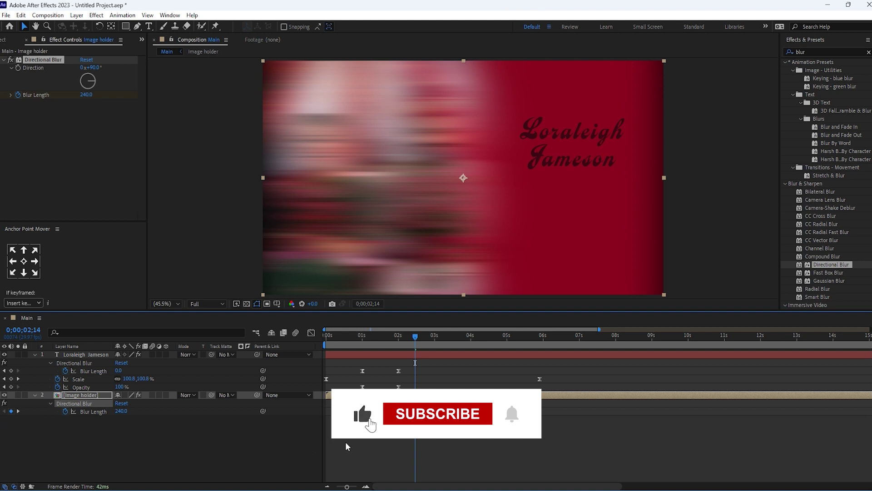
left_click(321, 337)
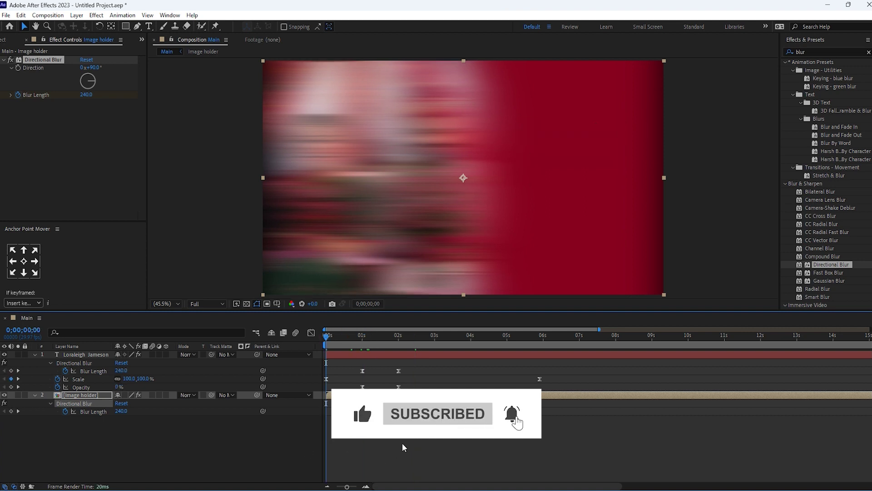
left_click_drag(452, 413, 362, 413)
left_click(367, 435)
key("space")
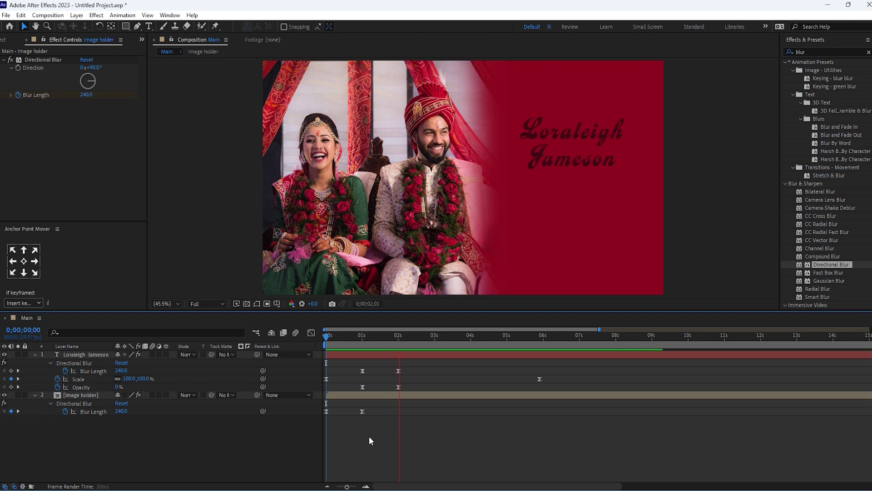
key("space")
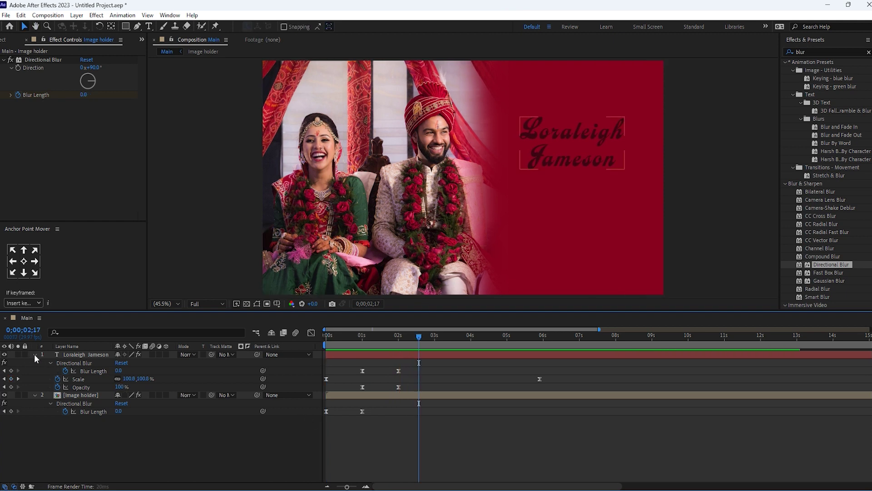
- Collapse the image's blur properties and duplicate the first name text layer
left_click(36, 395)
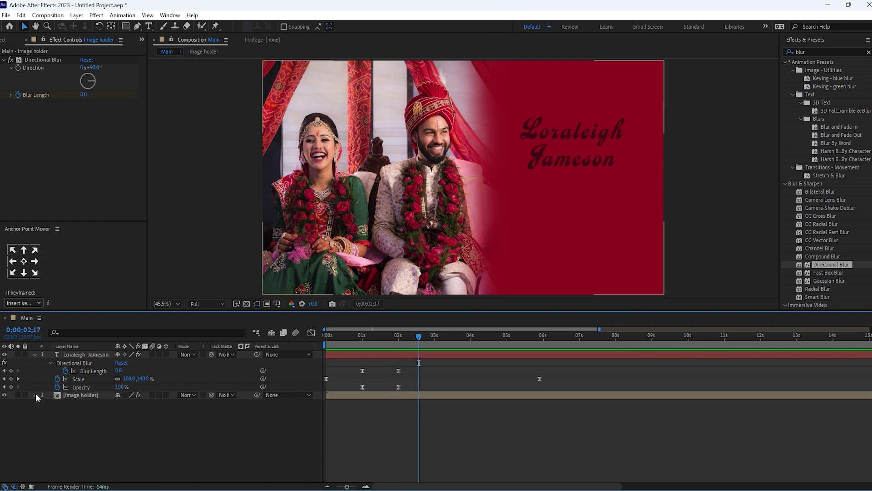
left_click(84, 354)
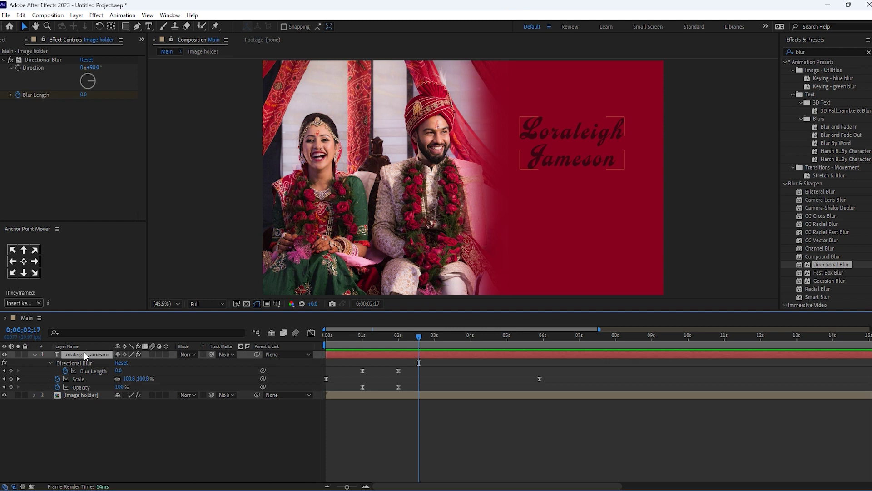
key("ctrl+d")
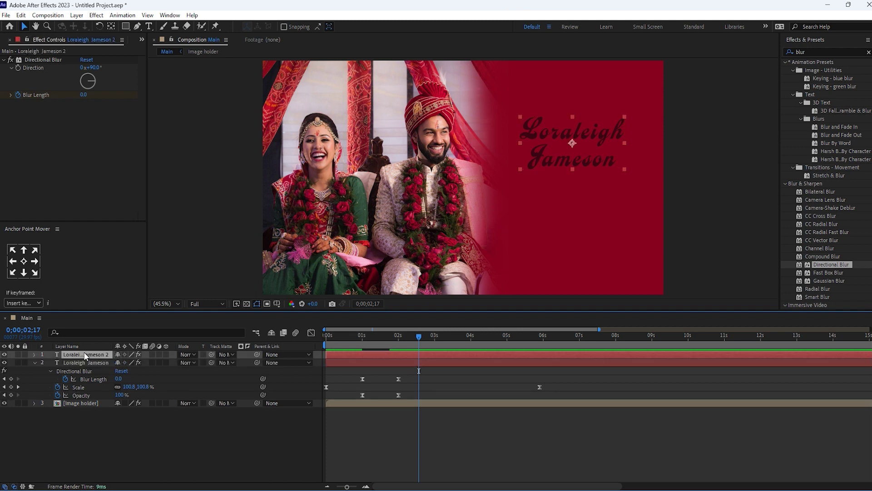
- Retype the duplicated name layer as '&' in Century Regular
left_click(34, 362)
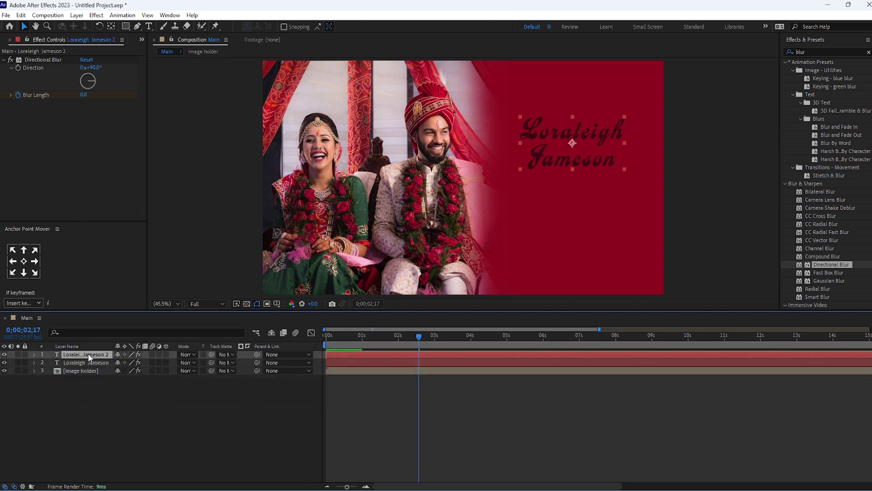
double_click(88, 353)
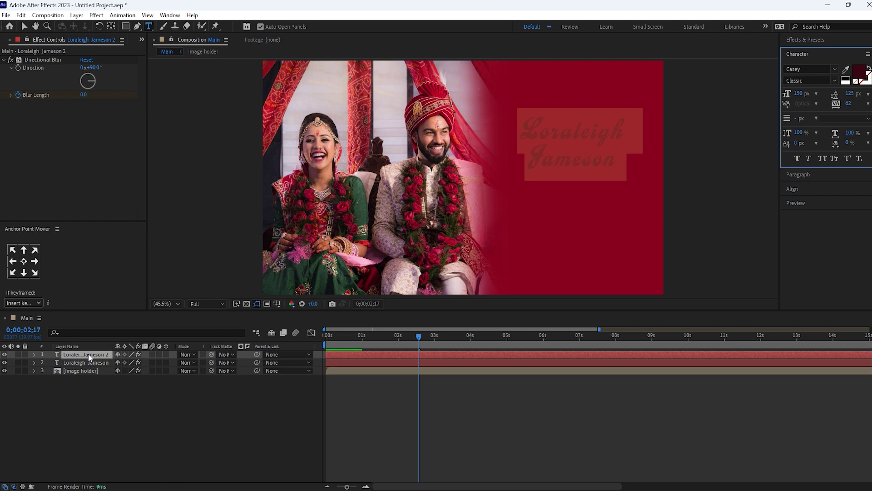
type("&")
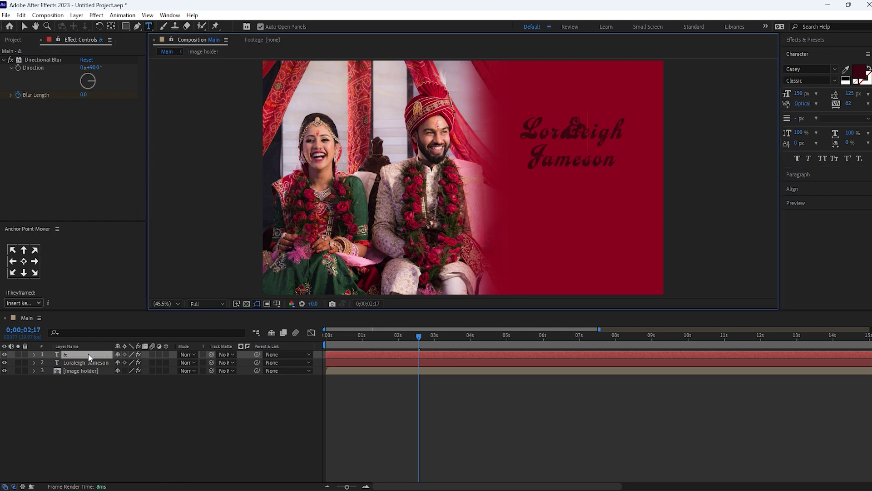
key("ctrl+a")
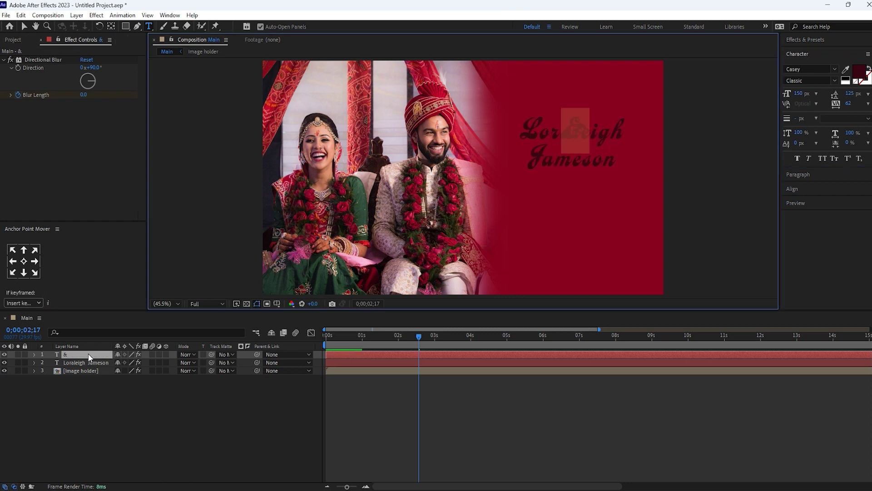
left_click(836, 71)
scroll(776, 160, "up", 2)
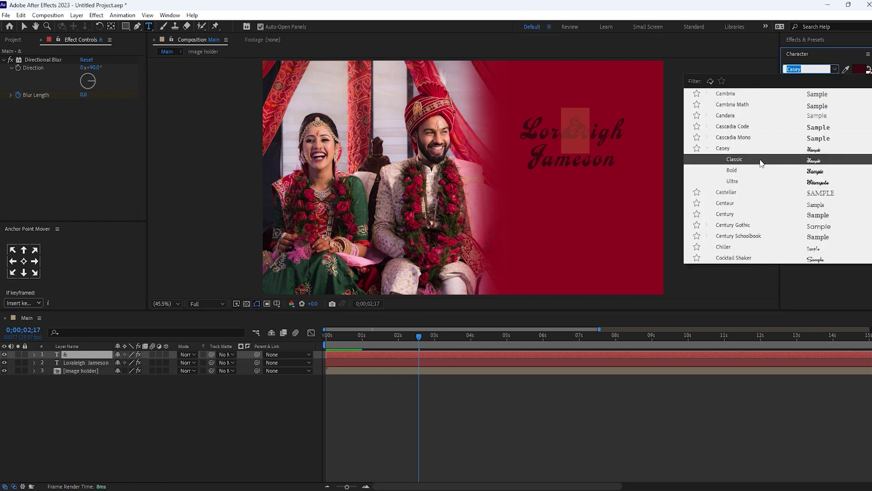
left_click(726, 214)
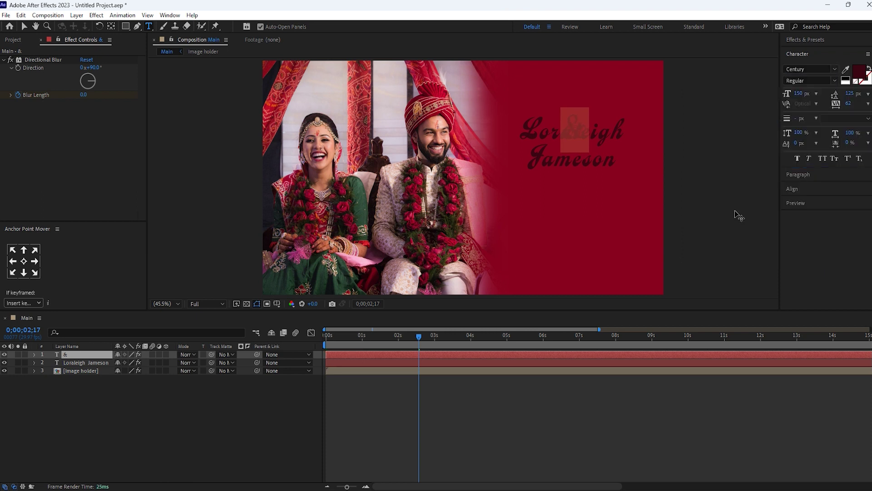
- Move the ampersand down below the first name and centre its anchor point
left_click(82, 353)
key("p")
left_click_drag(137, 362, 271, 362)
left_click(22, 263)
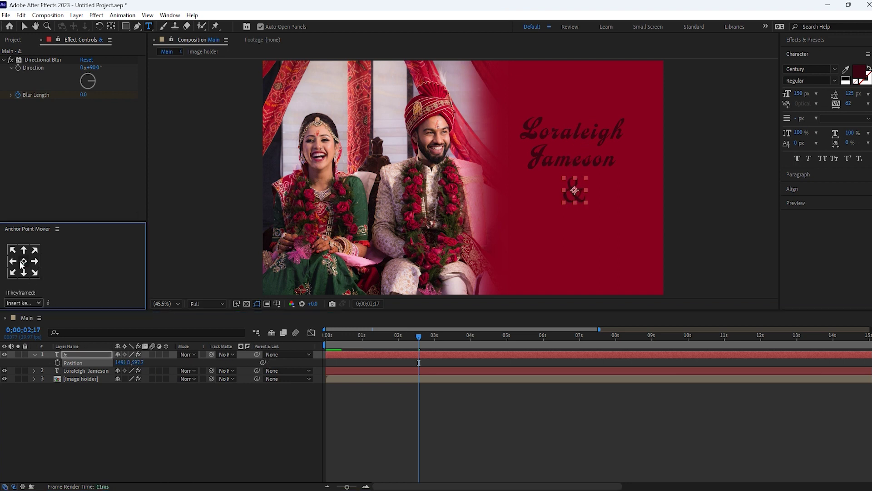
- Colour the ampersand white, nudge it slightly lower, and duplicate the first name layer again
double_click(83, 354)
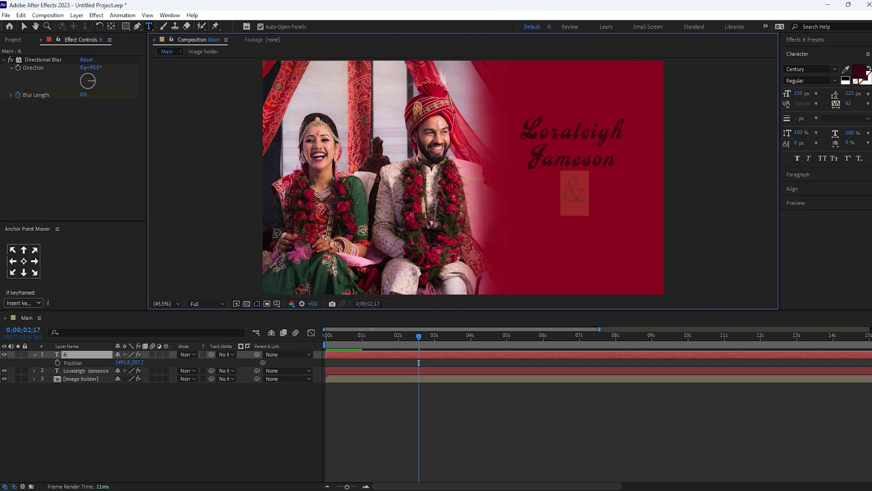
left_click(860, 72)
left_click(6, 153)
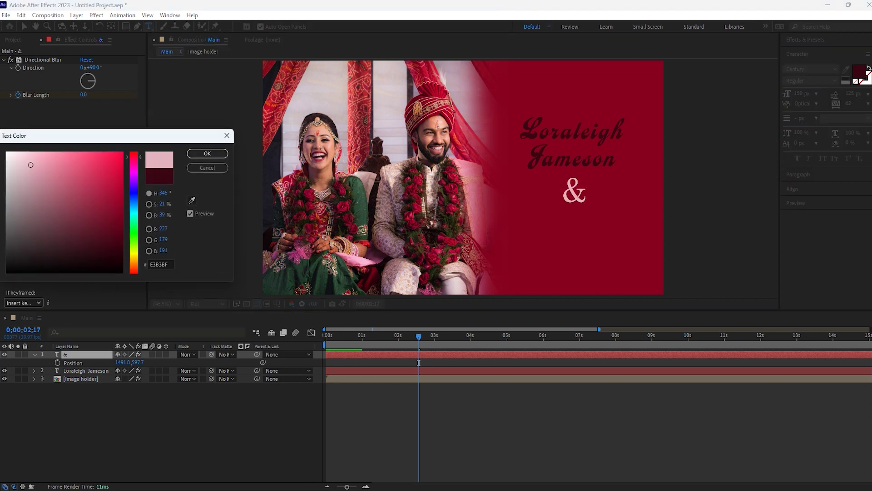
left_click(209, 154)
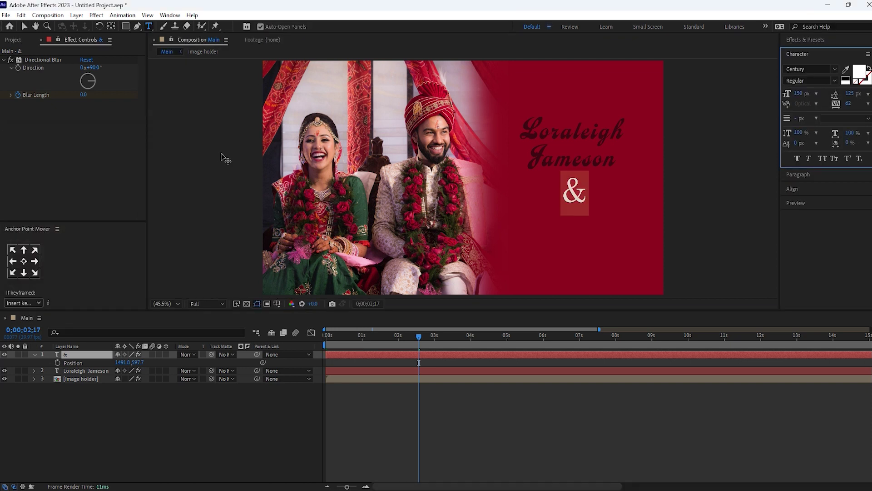
left_click(259, 425)
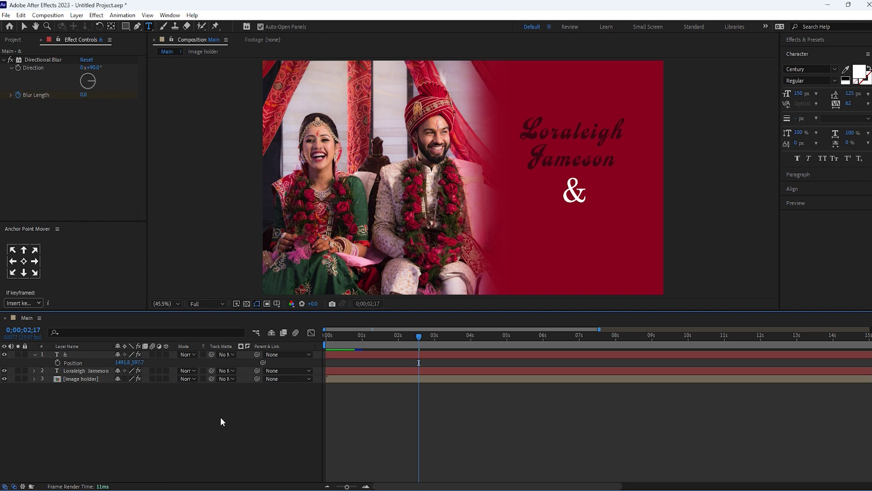
left_click_drag(137, 362, 138, 362)
left_click(77, 371)
key("ctrl+d")
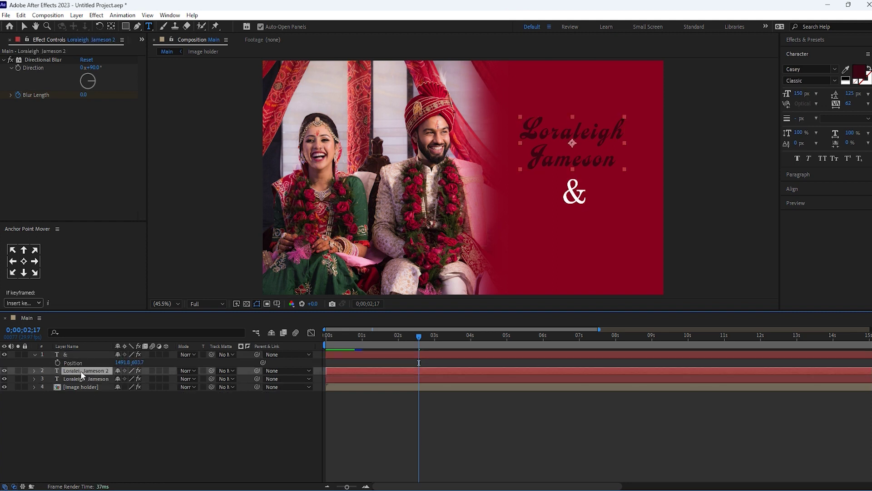
- Move the new duplicate below the ampersand and retype it as the second partner's name on two lines
key("p")
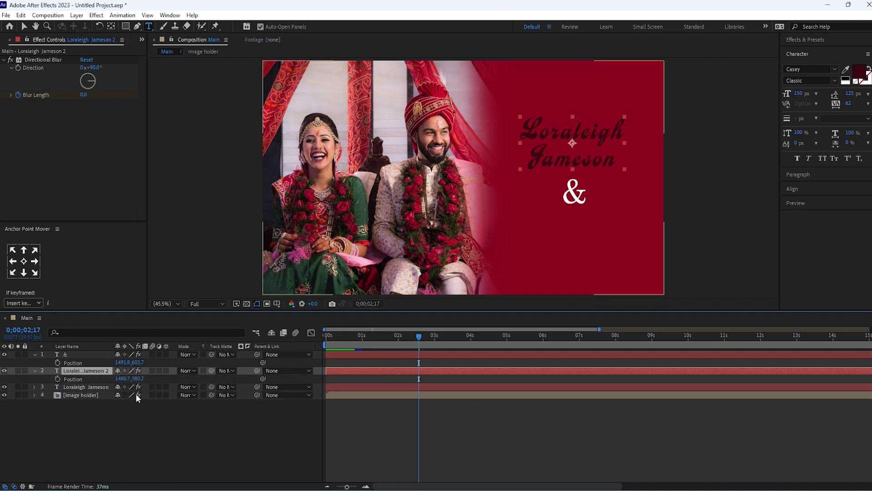
left_click_drag(138, 378, 331, 377)
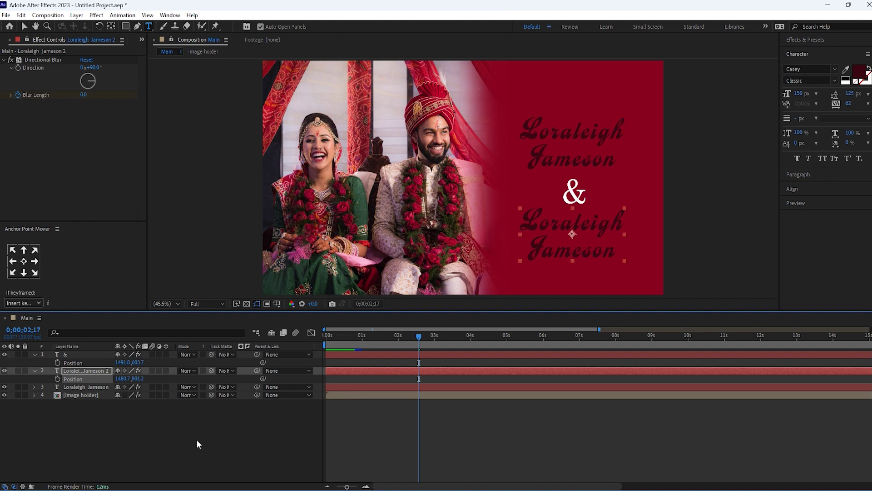
double_click(101, 372)
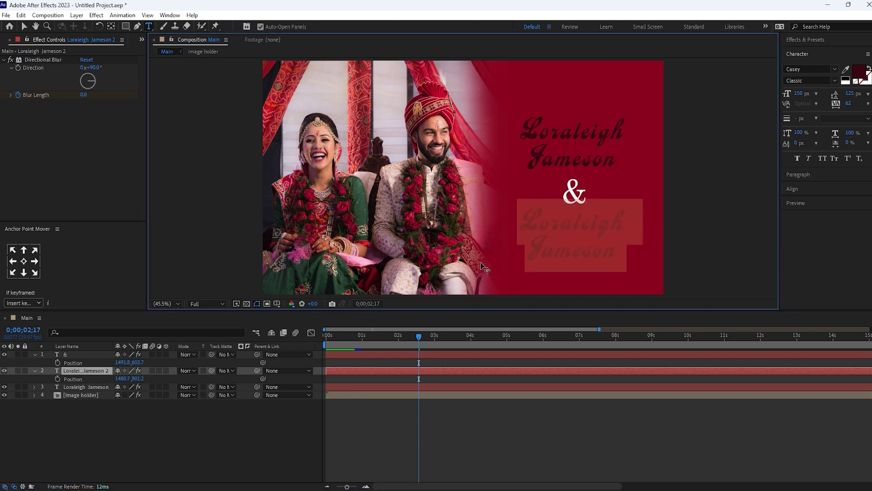
type("David washington")
left_click(555, 222)
key("Return")
key("Delete")
type("Washingt")
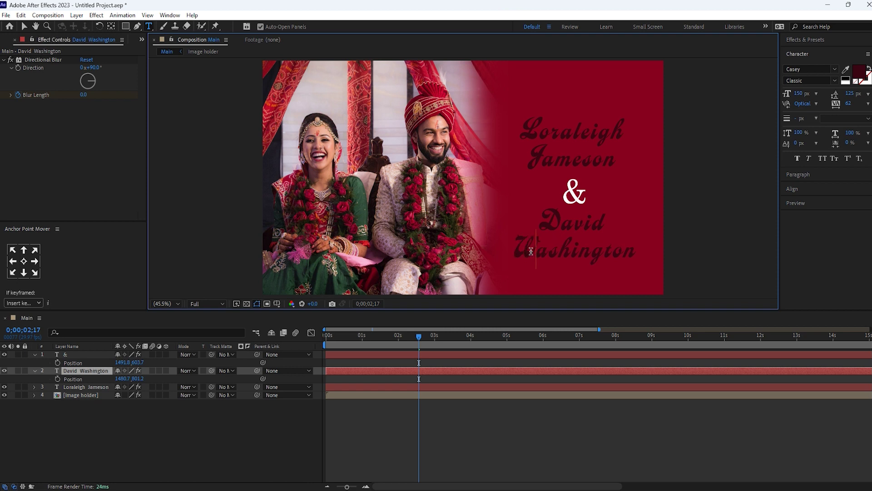
left_click(446, 428)
- Collapse the text layers' properties and drag the first name layer to the top of the stack
left_click_drag(416, 342, 429, 359)
left_click(35, 354)
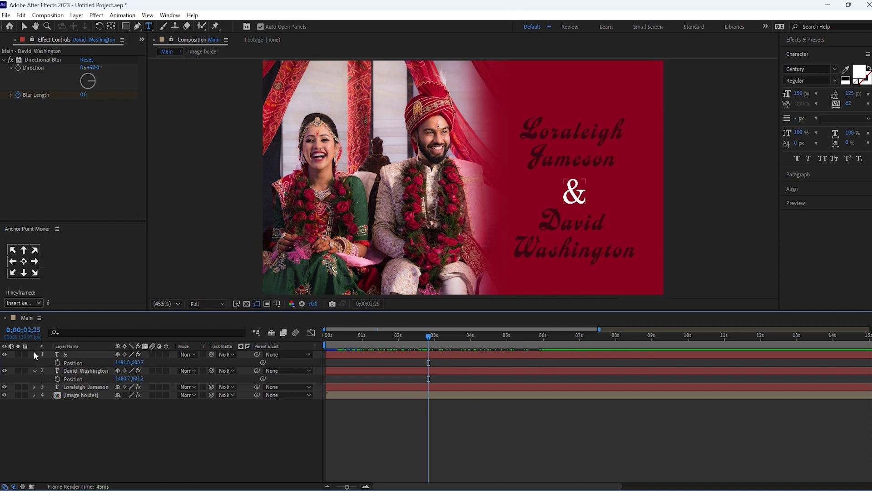
left_click(34, 362)
left_click(33, 371)
left_click(69, 362)
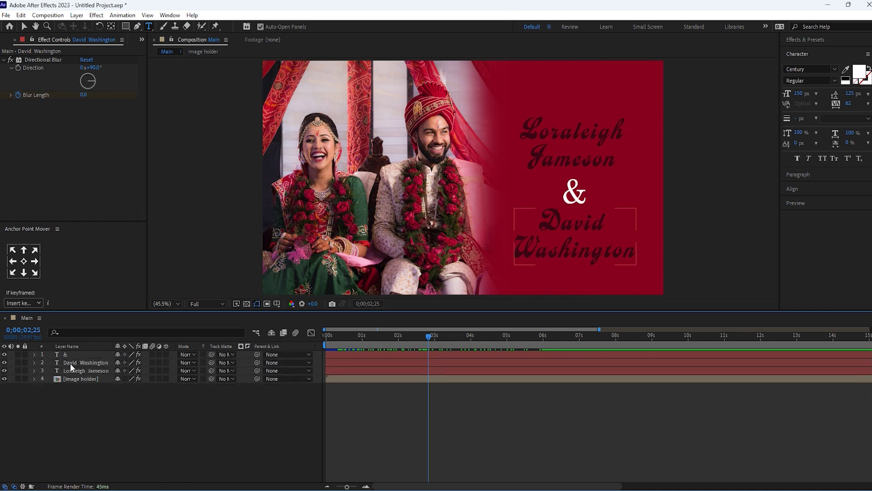
left_click(72, 370)
left_click_drag(71, 372, 73, 355)
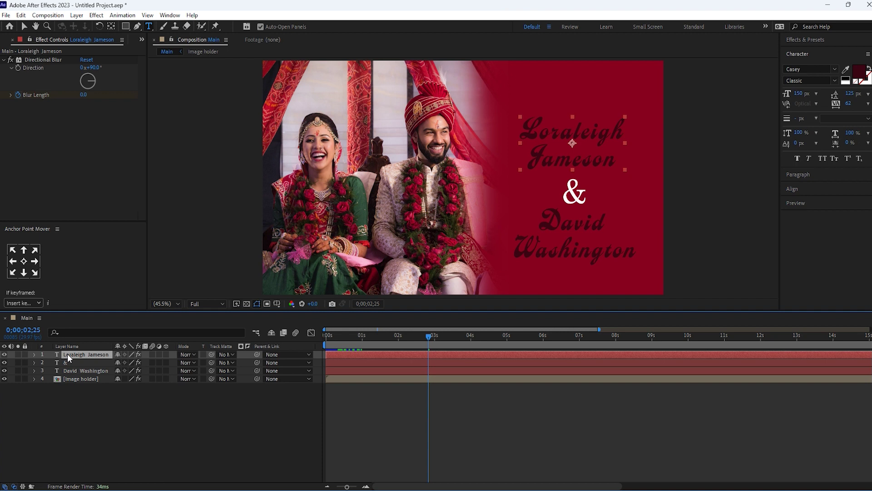
- Duplicate the first name layer, move it above the names, and paste in the invitation wording
key("ctrl+d")
key("p")
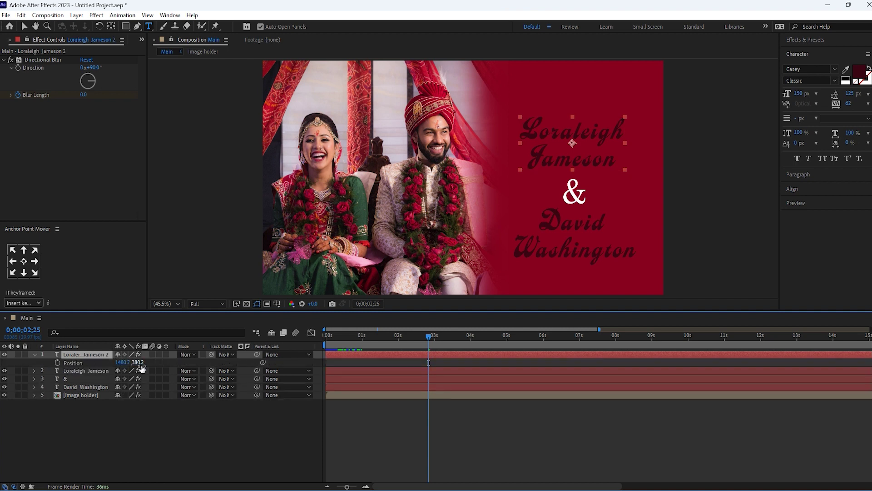
left_click_drag(137, 362, 100, 357)
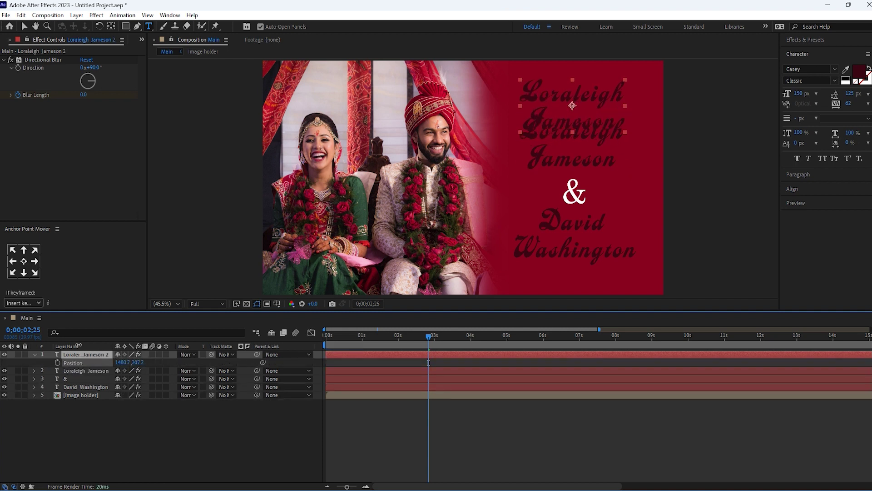
double_click(100, 357)
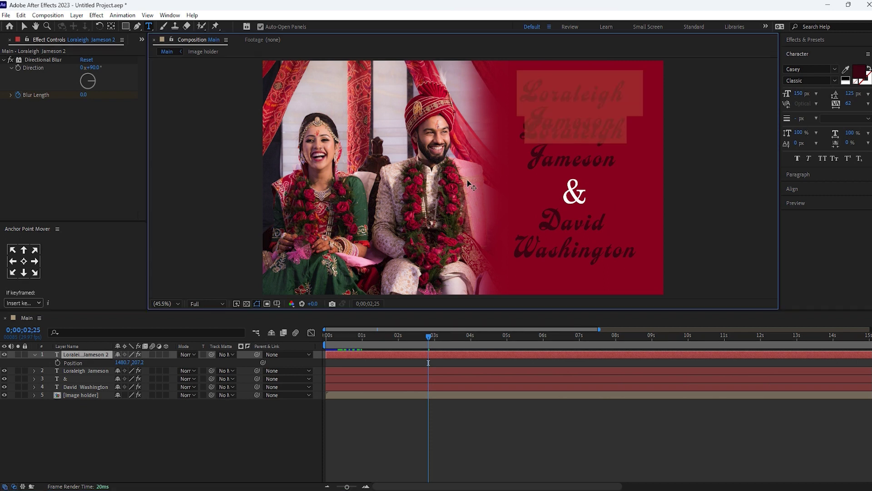
type("Together with their families requests the honour of your presence at our wedding celebration.")
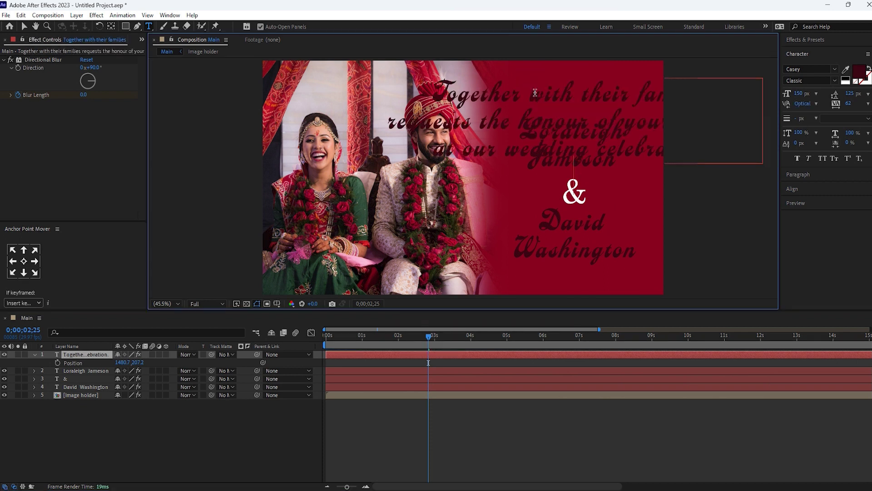
- Set the three-line invitation wording to 40 px with tighter line spacing, raised slightly
triple_click(535, 93)
double_click(535, 92)
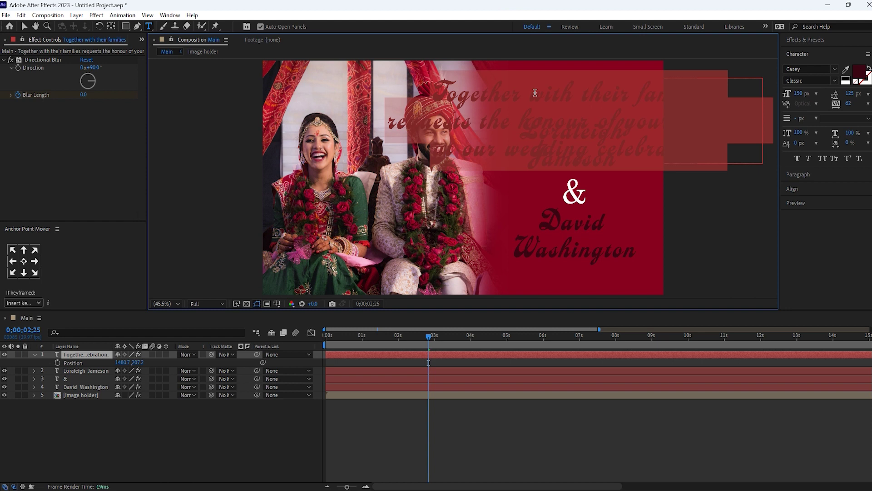
left_click(803, 94)
type("40")
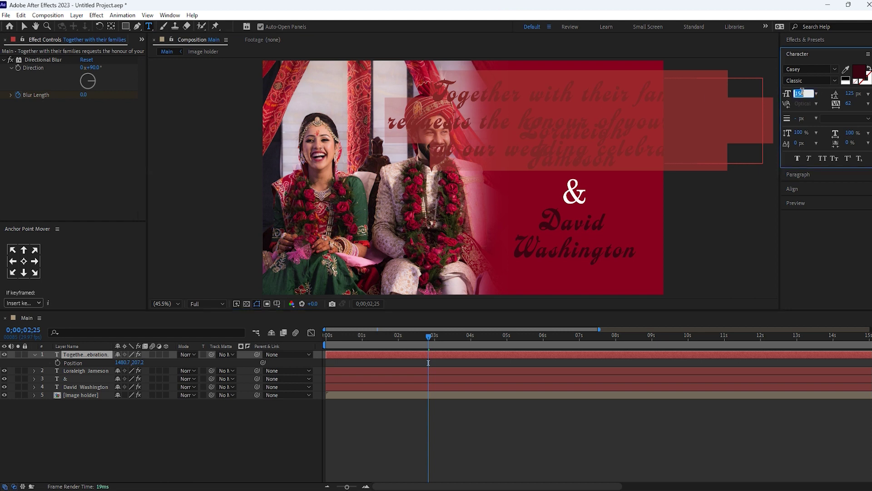
key("Return")
left_click_drag(849, 93, 805, 86)
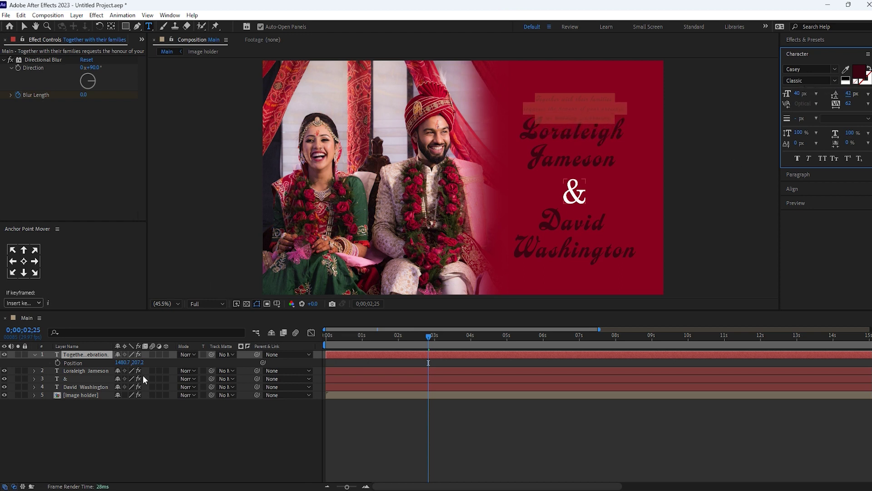
left_click_drag(137, 363, 124, 362)
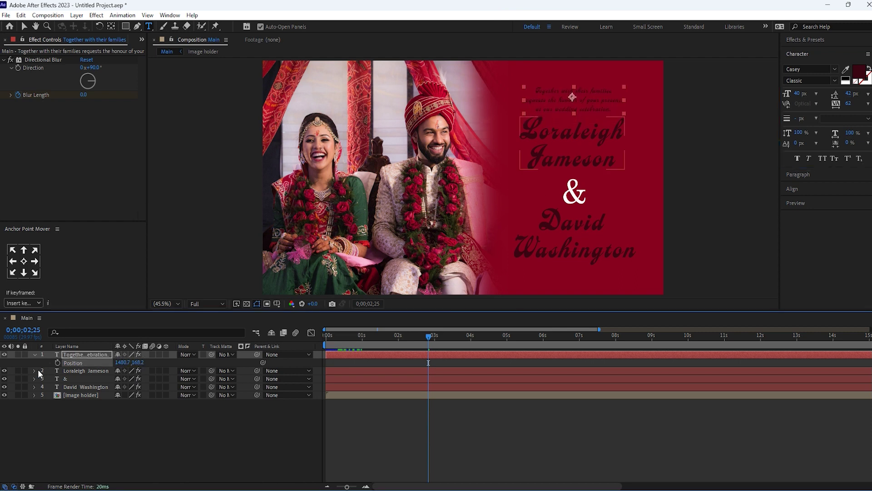
- Centre the invitation's anchor, colour it white, and lift it to Position Y 166.4
left_click(23, 261)
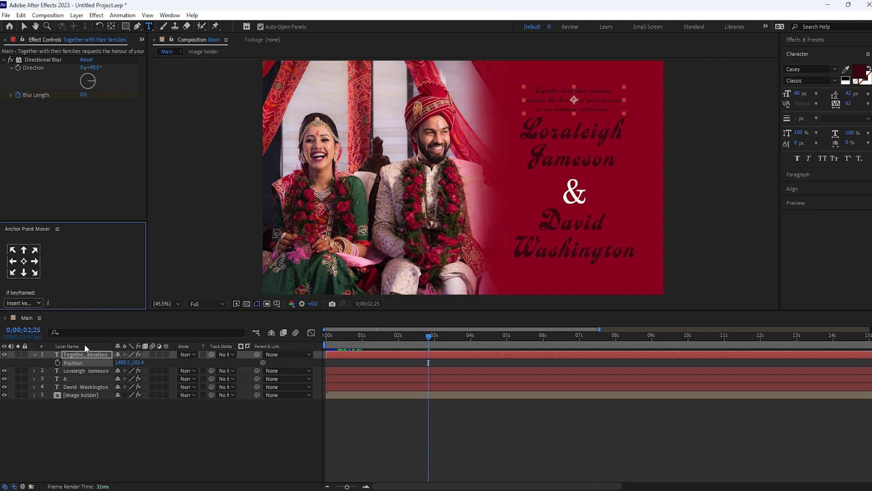
double_click(80, 355)
left_click(860, 72)
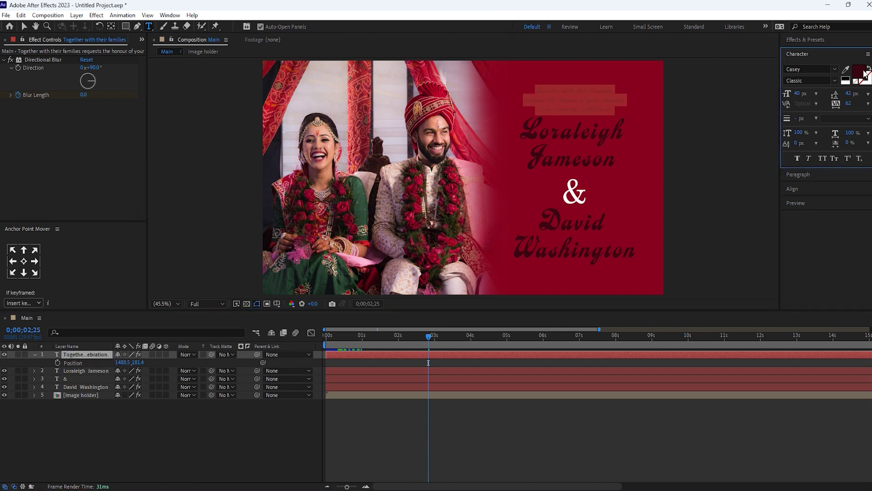
left_click_drag(39, 175, 7, 154)
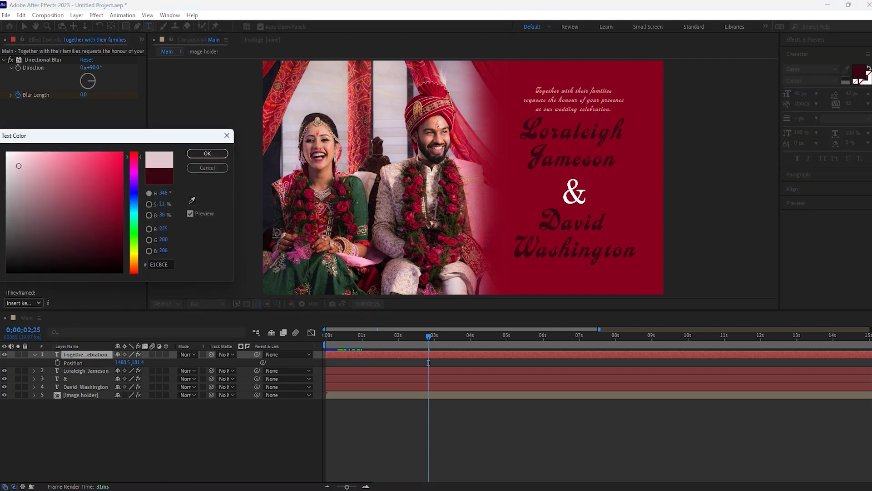
left_click(210, 155)
left_click(273, 446)
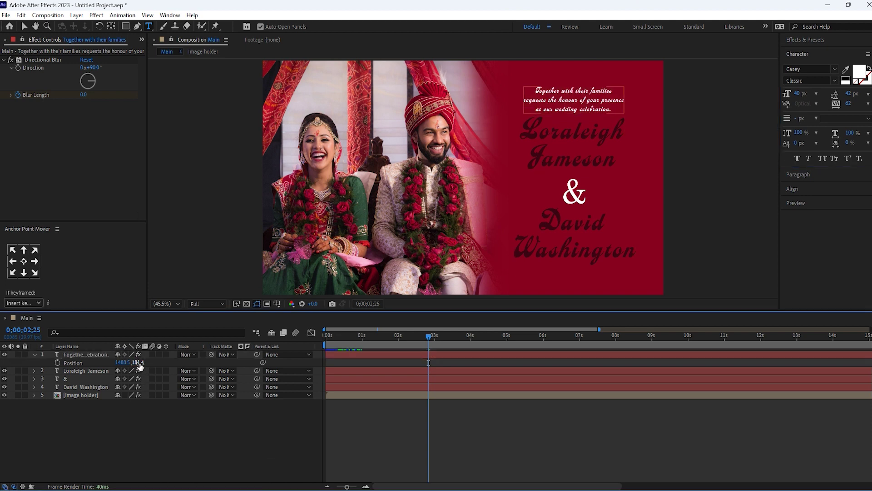
left_click_drag(137, 362, 135, 362)
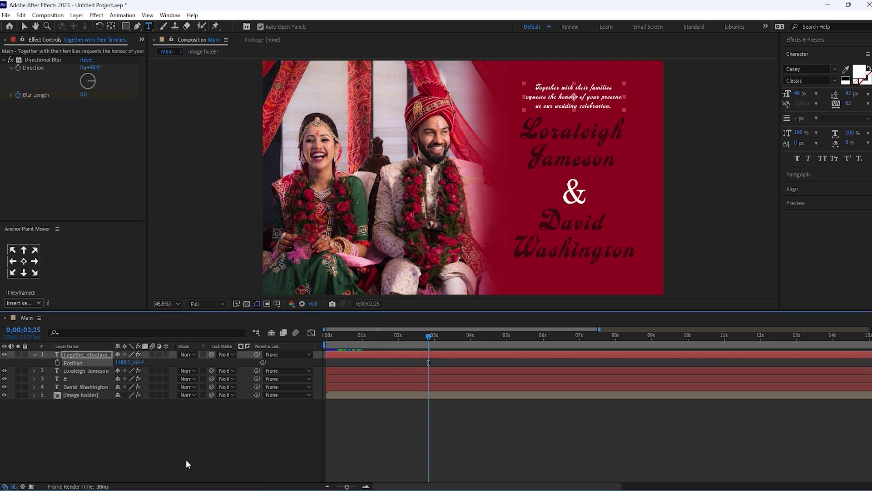
left_click(189, 439)
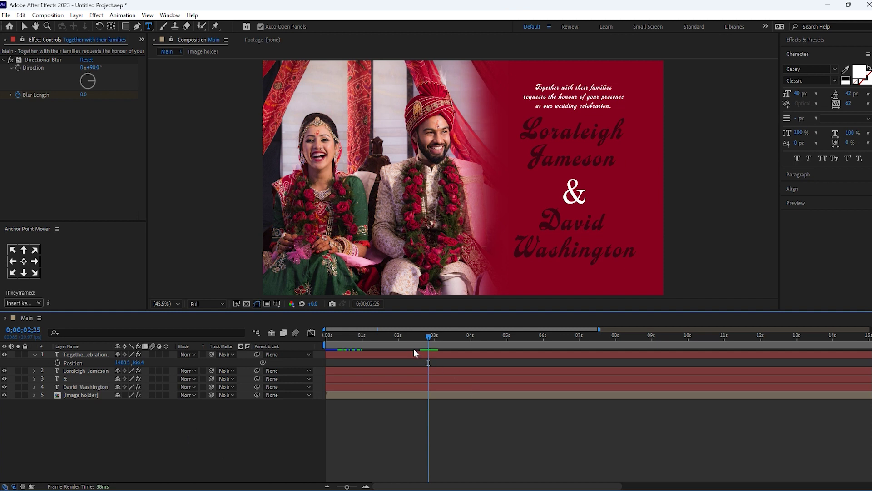
left_click_drag(418, 334, 295, 335)
key("space")
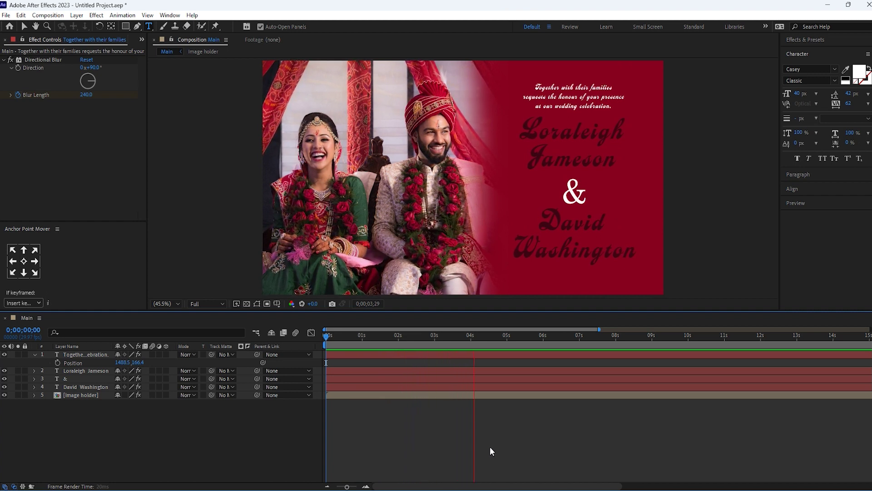
key("space")
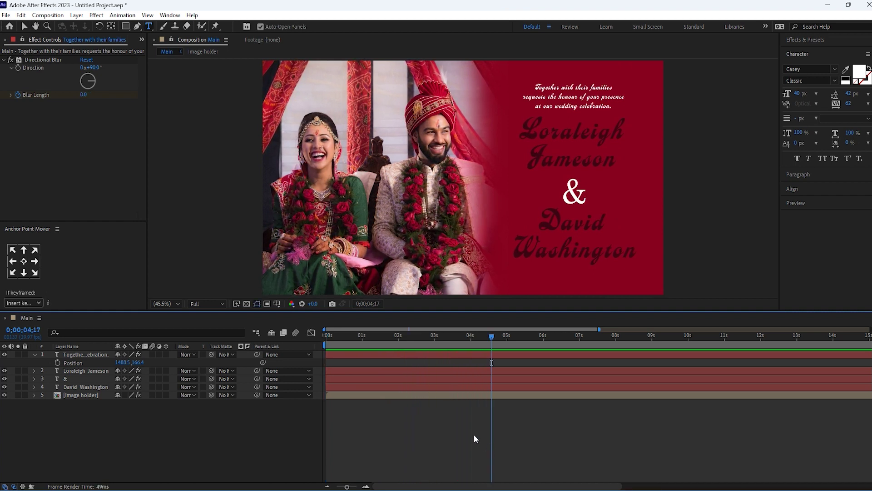
left_click(33, 354)
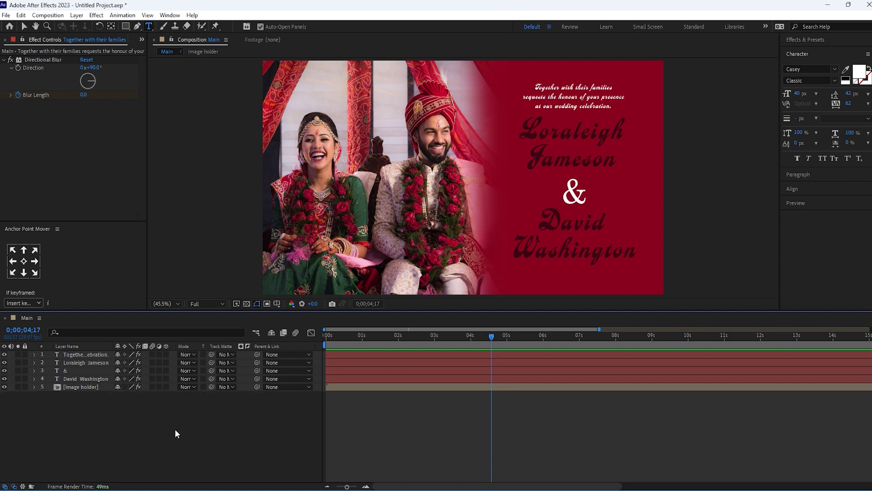
left_click_drag(373, 339, 363, 353)
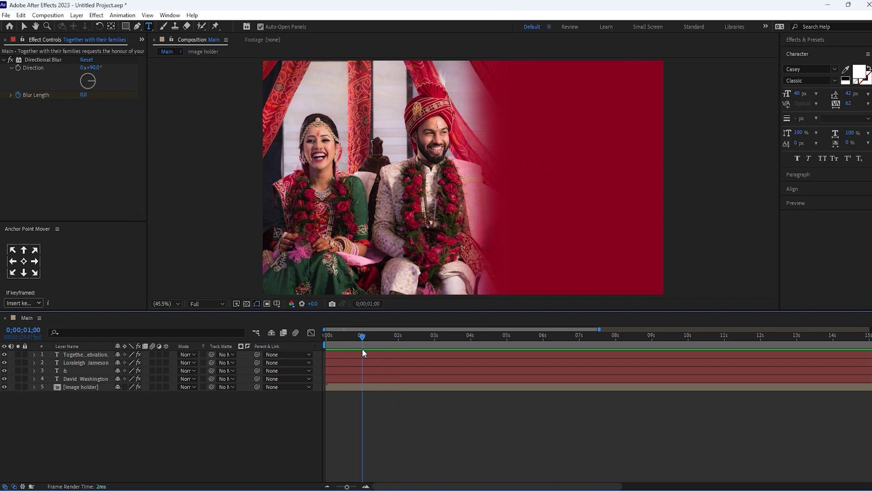
- Reveal the keyframes of the four text layers and scrub through the blur-in frames
left_click(80, 377, "shift")
key("u")
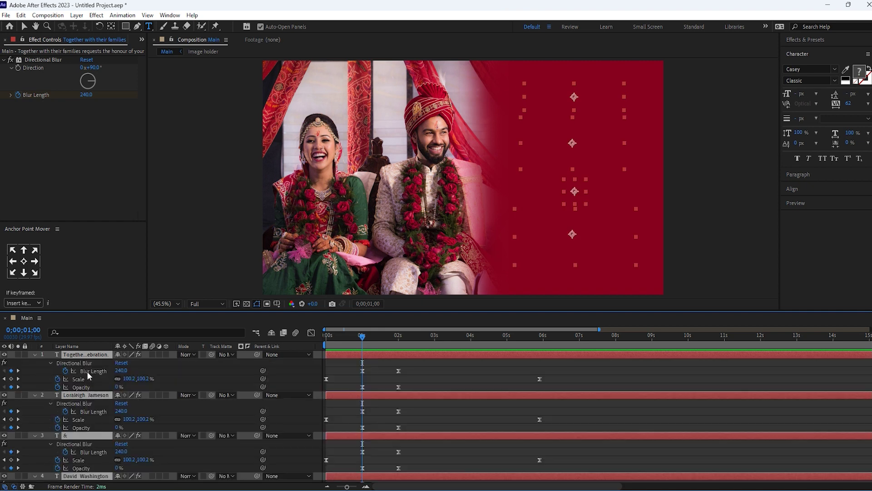
left_click(366, 359)
left_click_drag(357, 341, 399, 347)
- Offset the first name, ampersand and second name bars to blur in at 2s, 3s and 4s
left_click(383, 396)
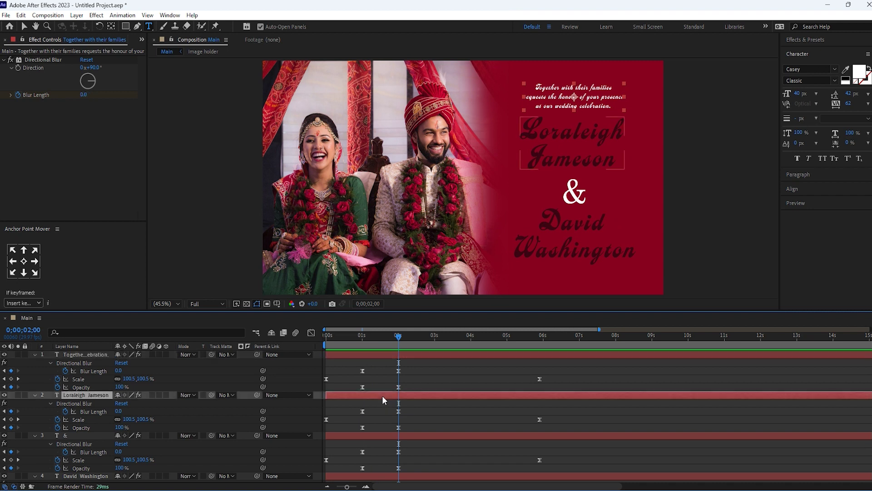
left_click_drag(387, 397, 422, 397)
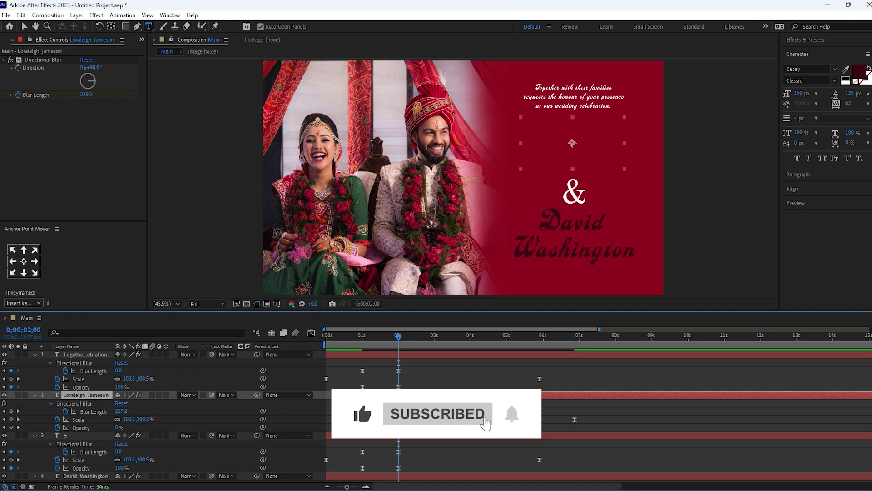
scroll(420, 400, "down", 1)
left_click_drag(386, 419, 457, 419)
scroll(391, 428, "down", 1)
left_click(372, 436)
left_click_drag(372, 435, 478, 432)
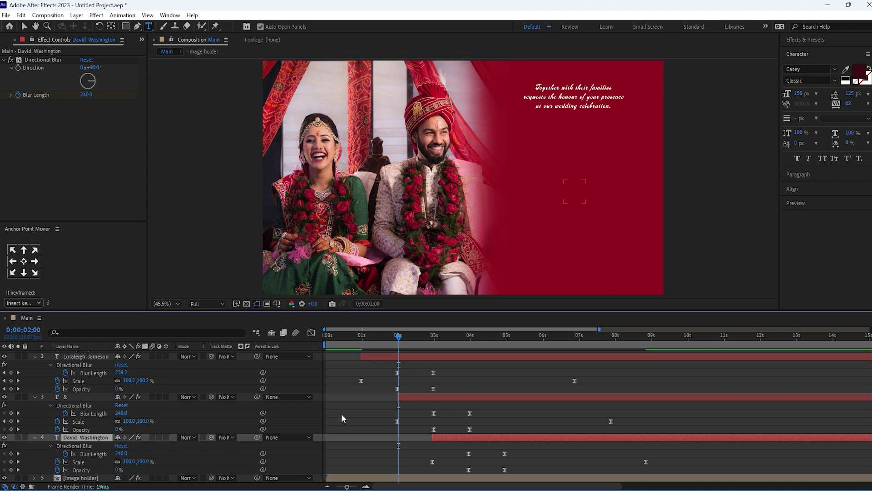
- Preview the staggered title animation from the start, then select the first name layer
key("Home")
key("v")
key("space")
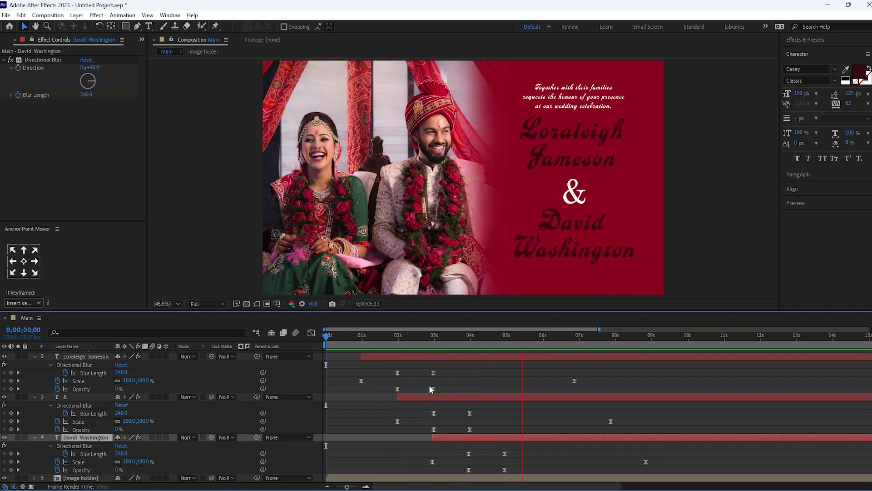
key("space")
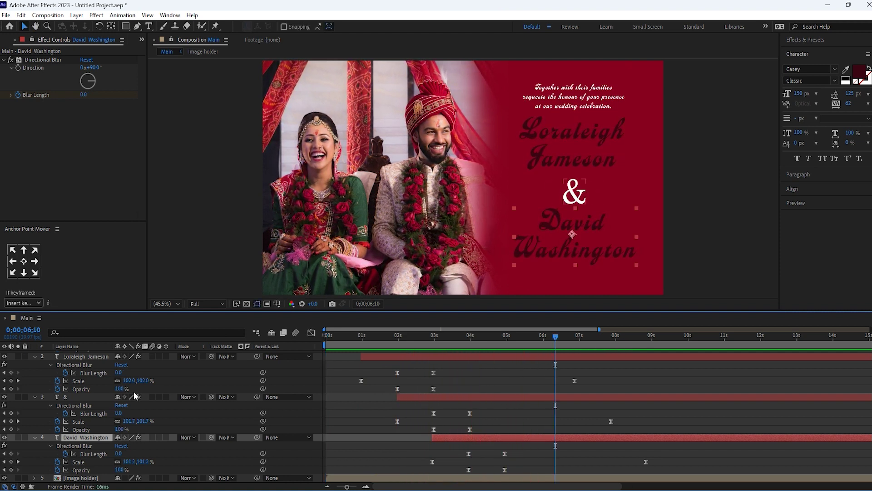
left_click(75, 356)
- Pre-compose all five slide layers into a new composition named Show 1
key("ctrl+a")
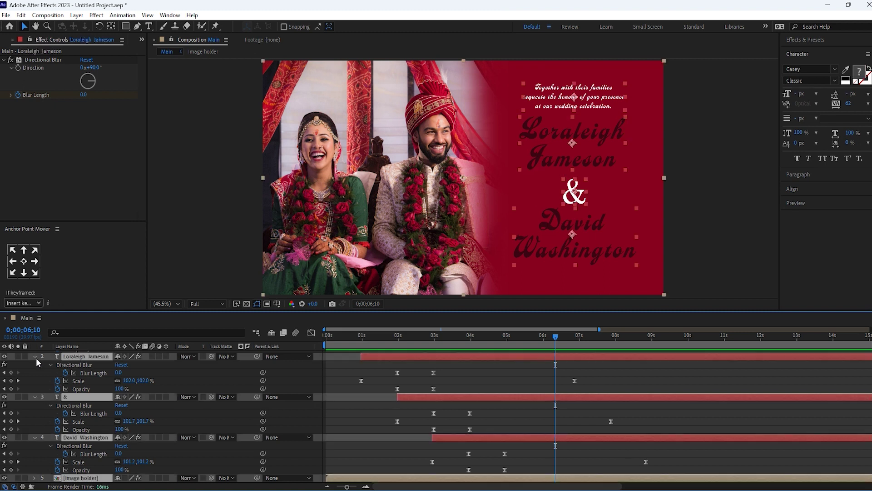
left_click(36, 359)
left_click_drag(64, 436, 90, 353)
right_click(90, 354)
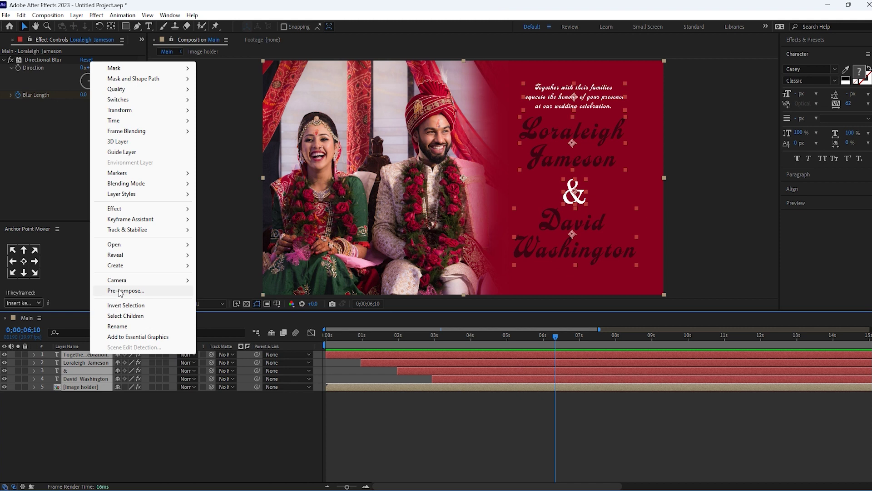
left_click(120, 291)
type("Show 1")
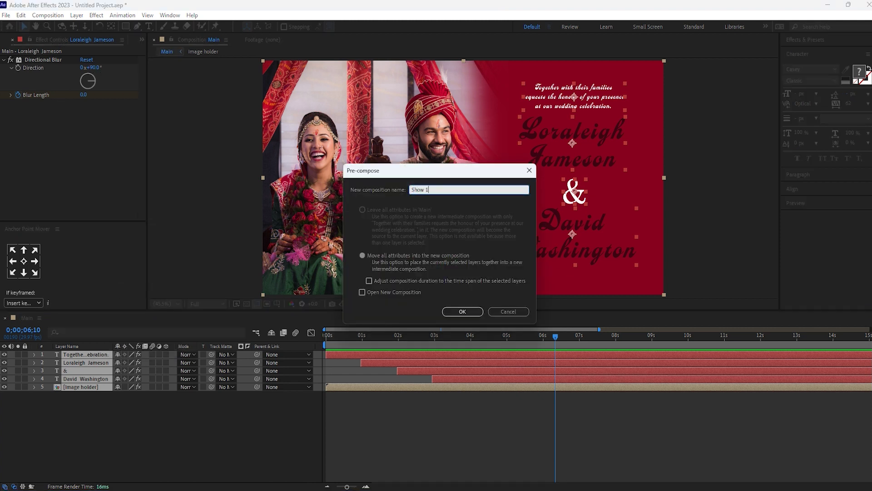
left_click(462, 312)
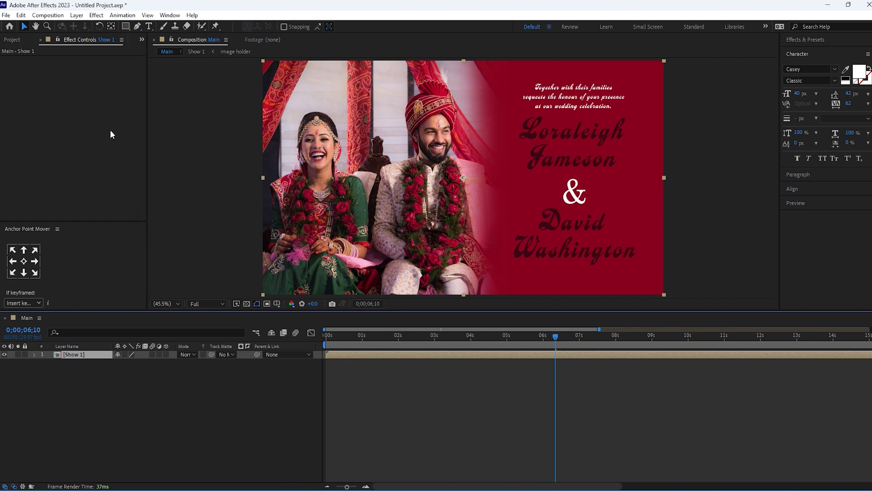
- Duplicate the Show 1 layer in Main so it appears twice
left_click(12, 40)
left_click(72, 403)
left_click(71, 356)
key("ctrl+d")
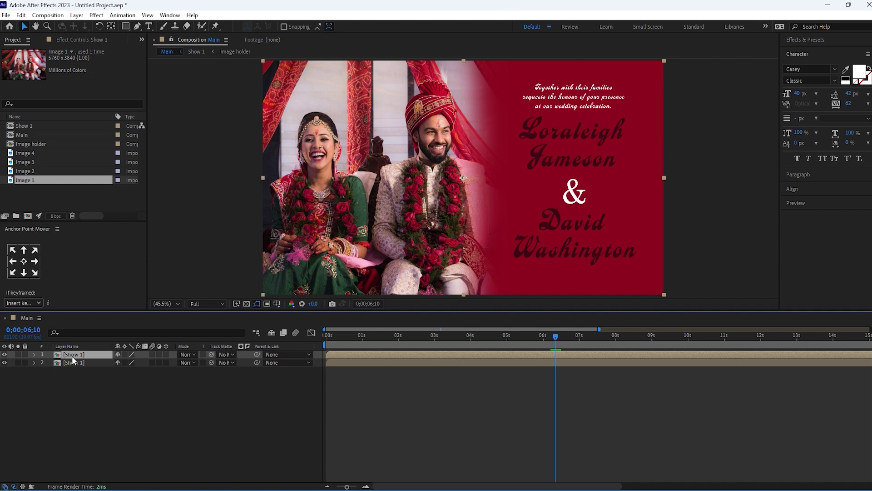
- Duplicate the Show 1 and Image holder comps in the Project panel as Show 2 and Image holder 2
left_click(29, 125)
key("ctrl+d")
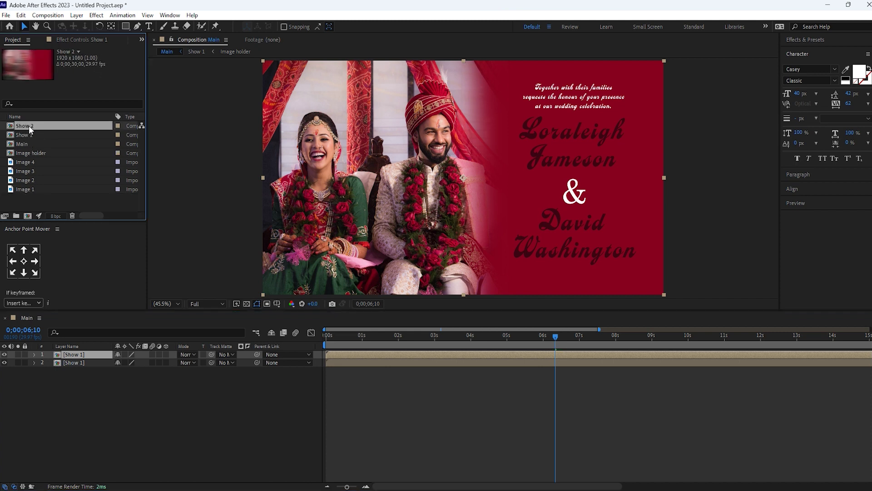
left_click(30, 154)
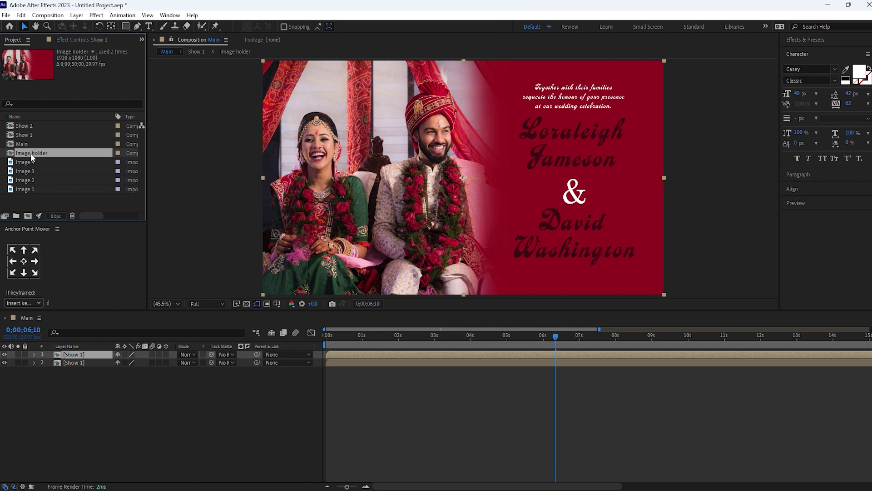
key("ctrl+d")
- In Image holder 2, delete Image 1 and Shape Layer 1 and place Image 2 instead
double_click(31, 154)
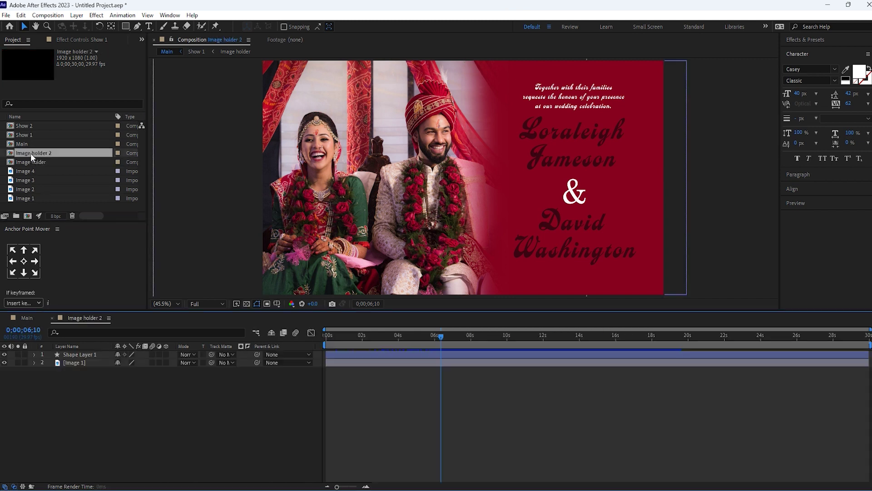
left_click(74, 364)
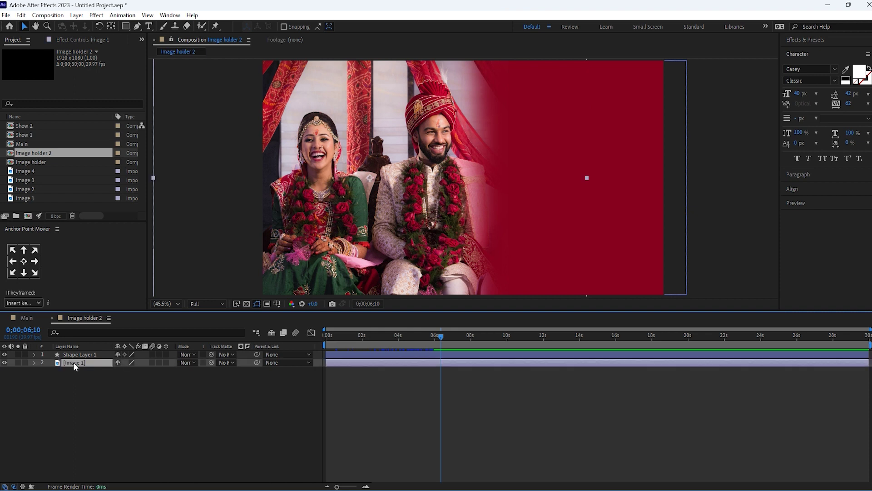
key("Delete")
left_click(72, 354)
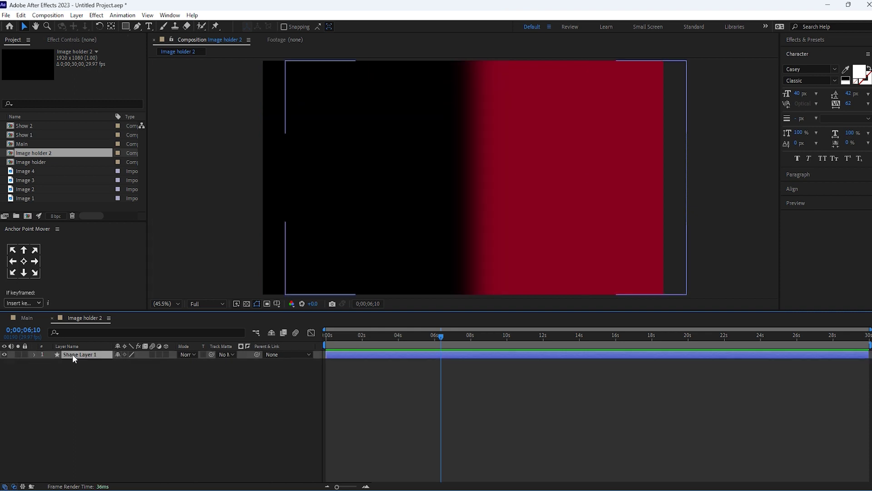
key("Delete")
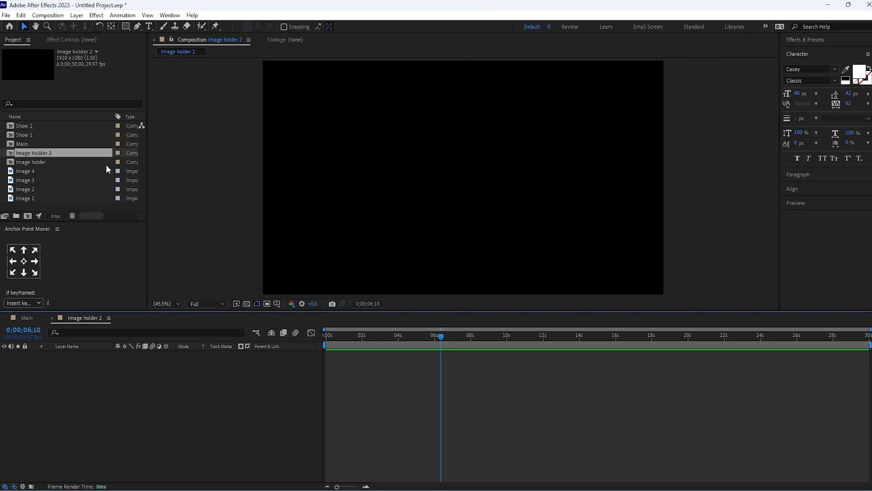
left_click_drag(22, 190, 72, 372)
- Scale Image 2 down to 35% and return to the comp's start
key("s")
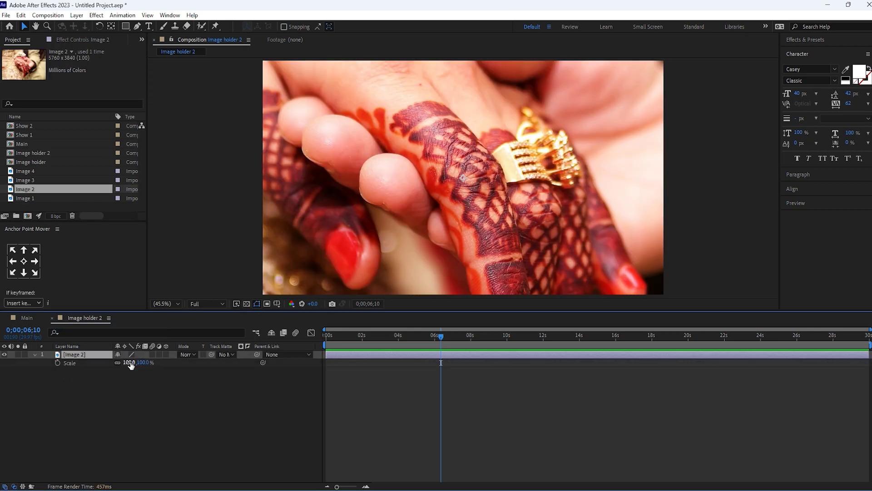
left_click_drag(131, 363, 93, 353)
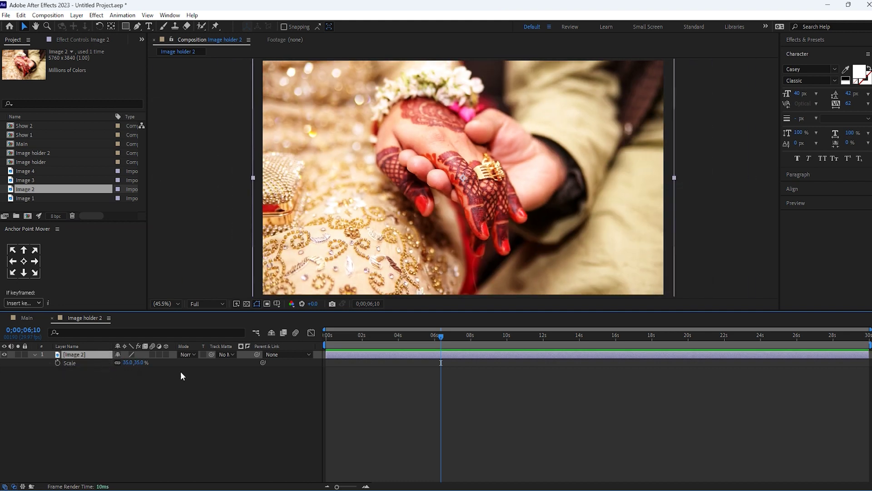
left_click_drag(355, 342, 326, 341)
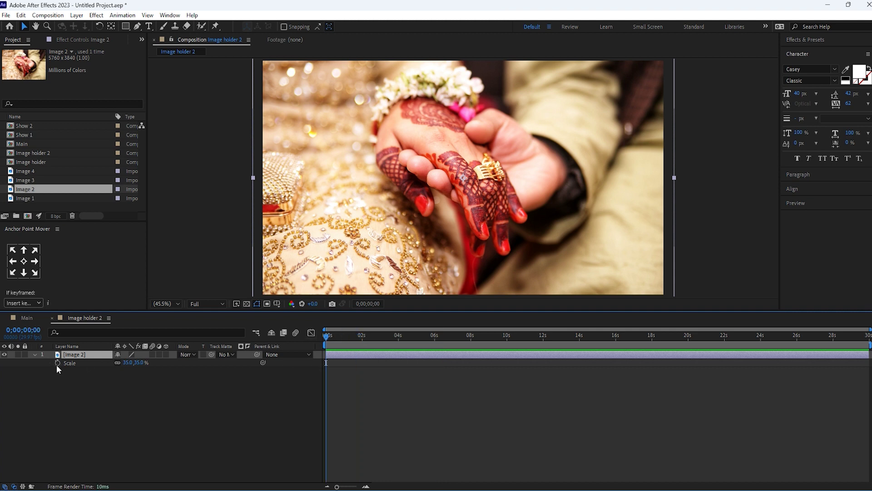
- Keyframe Image 2's scale from 35% at 0s to 36% at 6s with Easy Ease
left_click(57, 363)
left_click(435, 336)
left_click(128, 363)
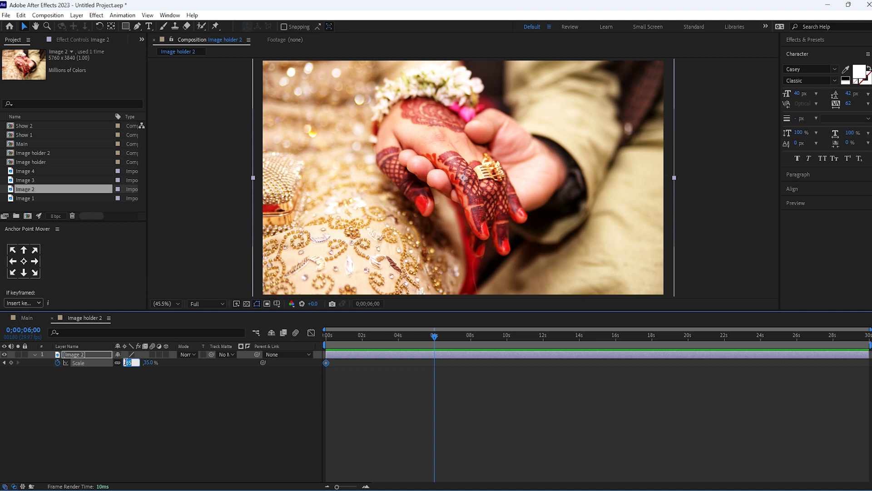
type("36")
key("Return")
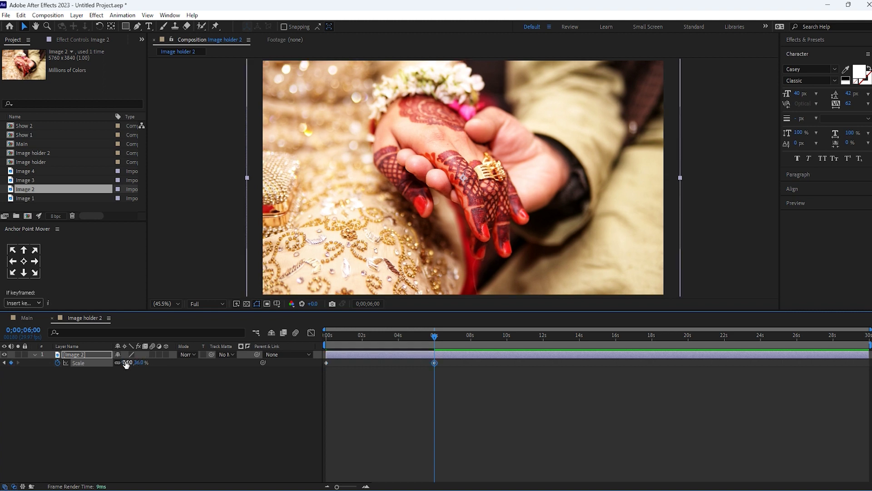
left_click_drag(478, 410, 304, 361)
right_click(434, 362)
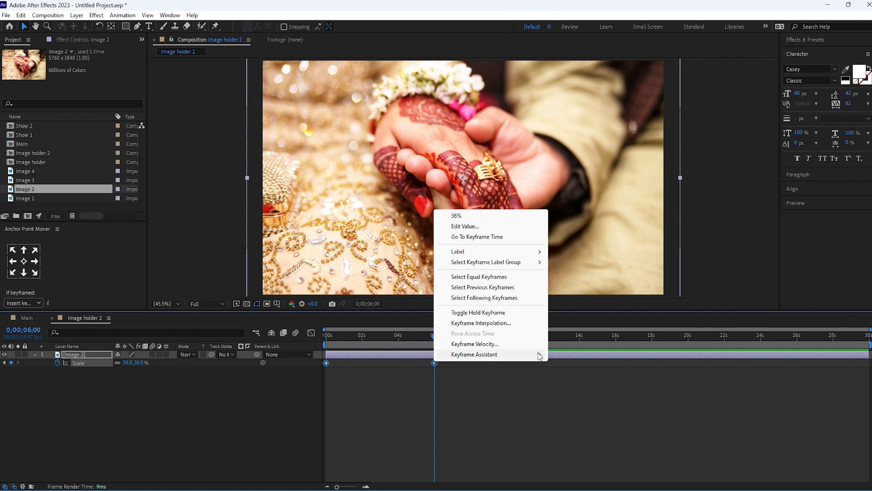
mouse_move(540, 356)
left_click(571, 386)
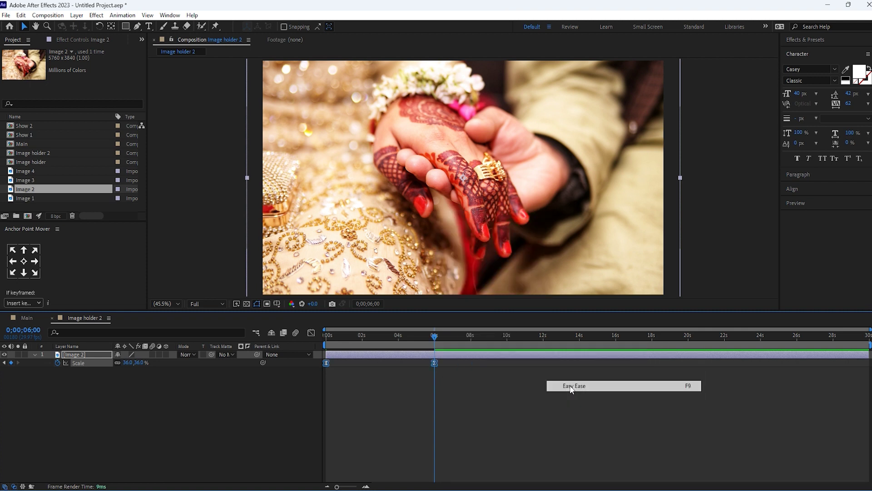
left_click(389, 421)
- Shift Image 2 to position 1492, 540 and add a full-frame red rectangle shape layer
left_click(78, 355)
key("p")
left_click_drag(125, 364, 364, 384)
mouse_move(132, 362)
left_mouse_down()
mouse_move(144, 364)
mouse_move(118, 362)
mouse_move(132, 362)
left_mouse_up()
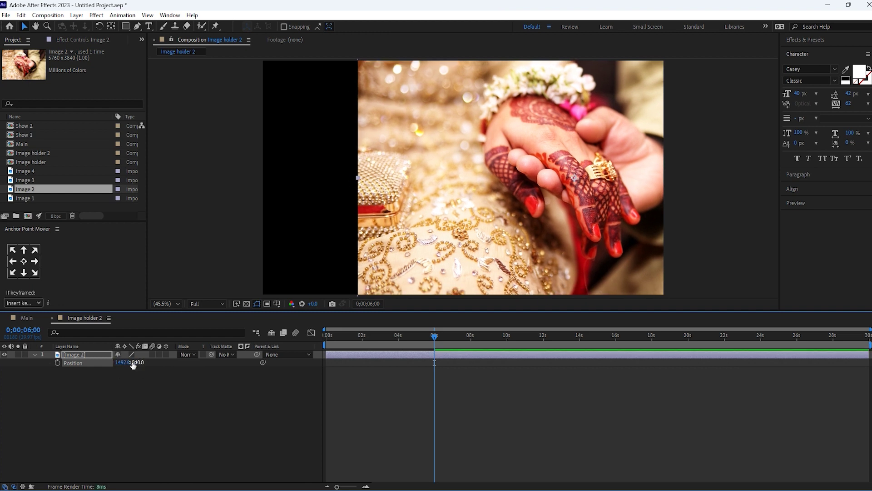
left_click(186, 408)
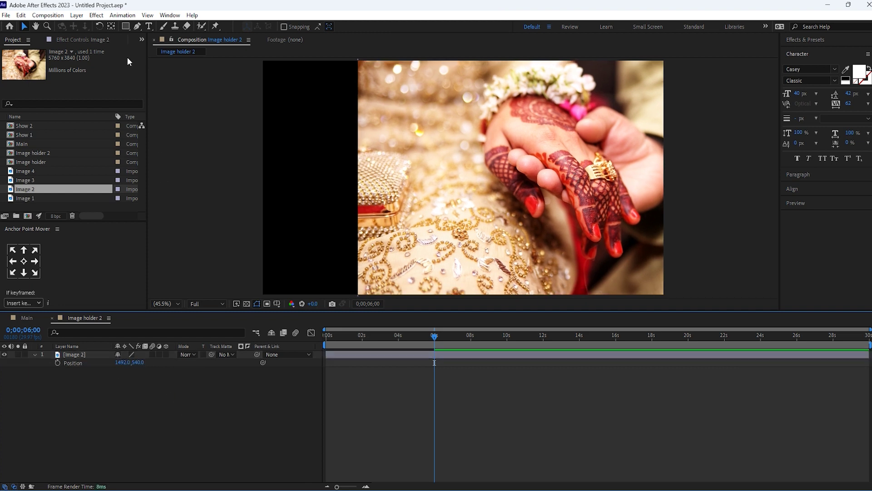
double_click(125, 26)
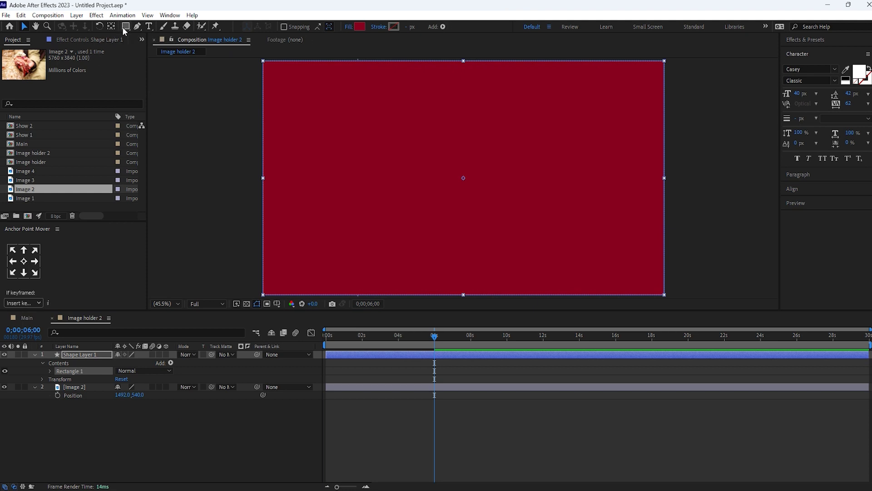
- Draw a rectangle mask covering the left half of the frame on the shape layer
left_click(125, 26)
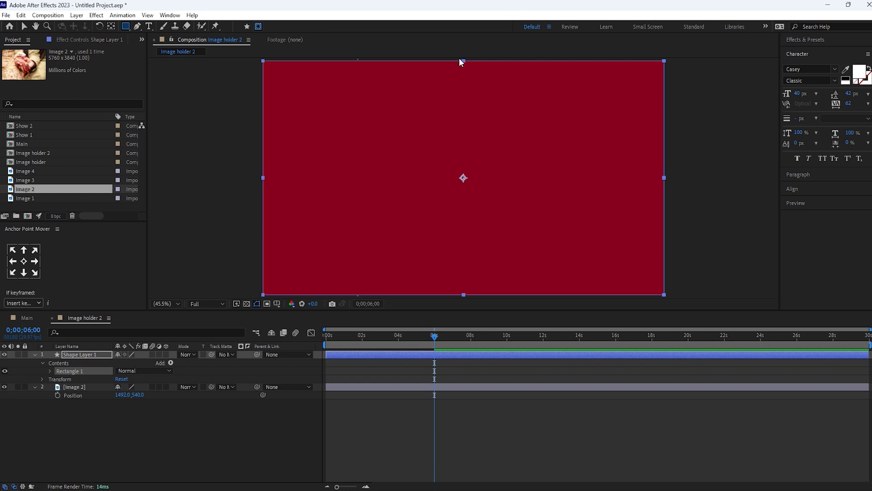
left_click_drag(462, 62, 227, 311)
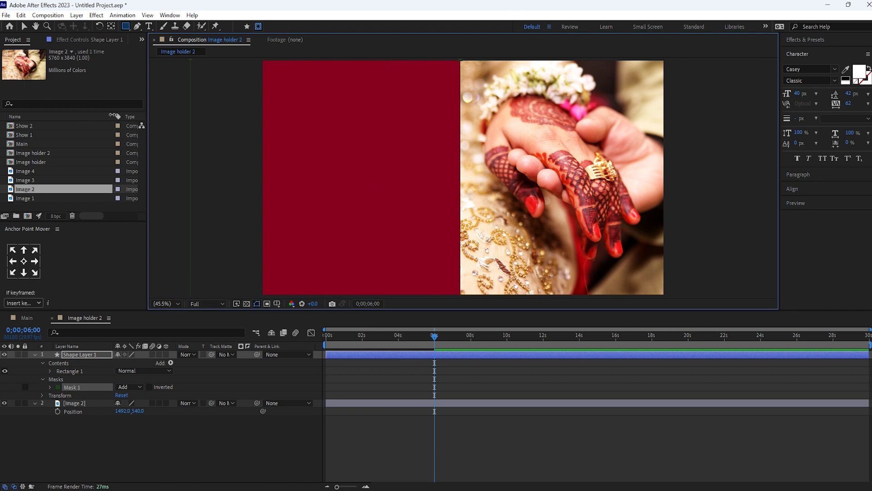
left_click(23, 26)
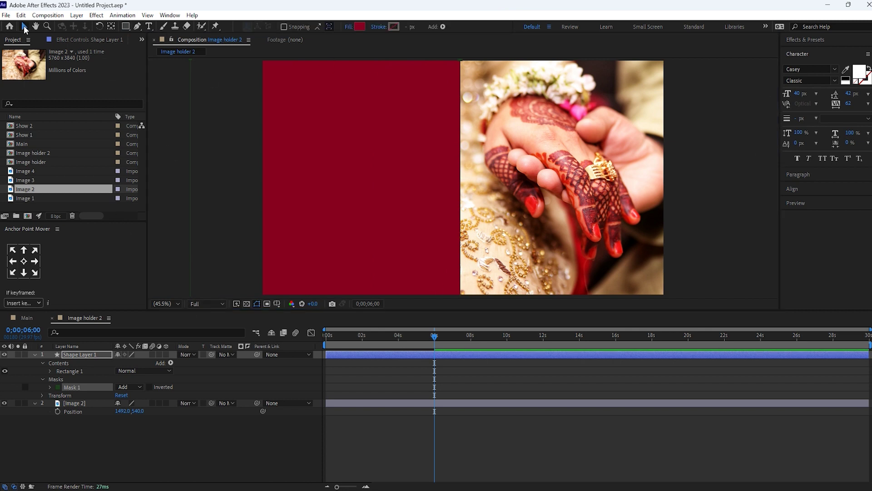
- Set the shape's fill to pale peach FDE7C9 sampled from the photo
left_click(359, 27)
left_click(192, 200)
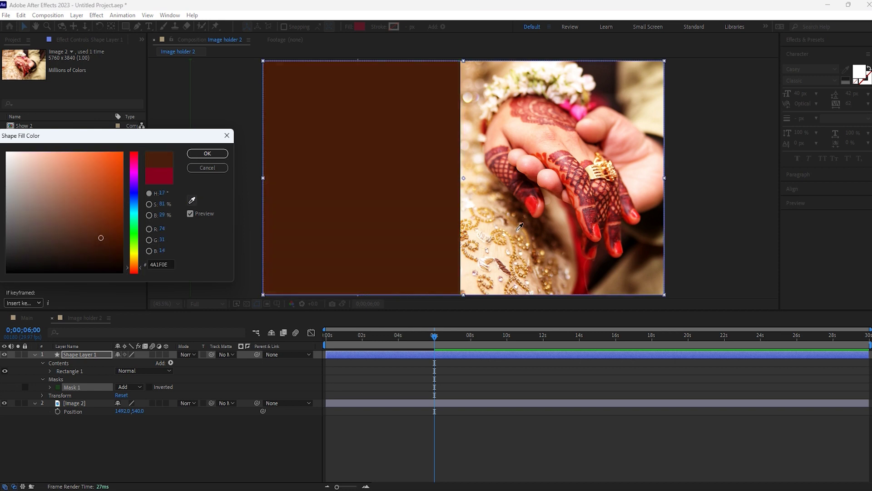
left_click(489, 227)
left_click(207, 153)
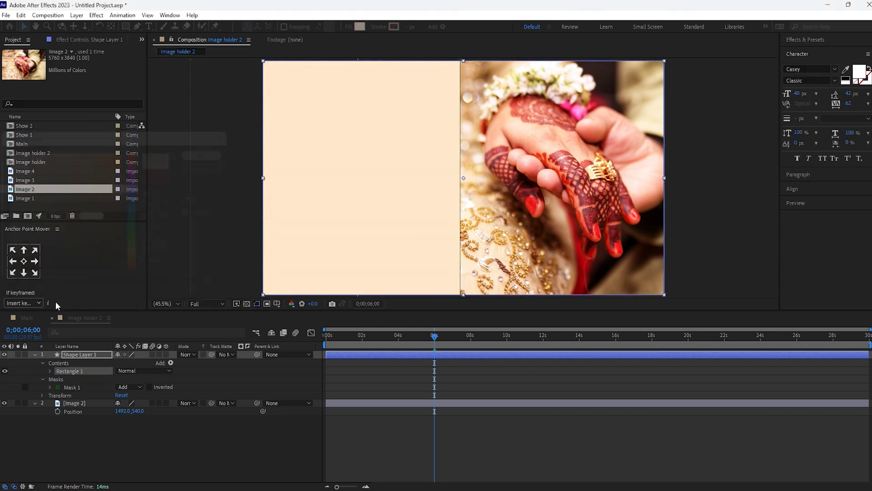
- Set Mask Feather to 224 and Mask Expansion to 55, then return to the timeline start
left_click(50, 387)
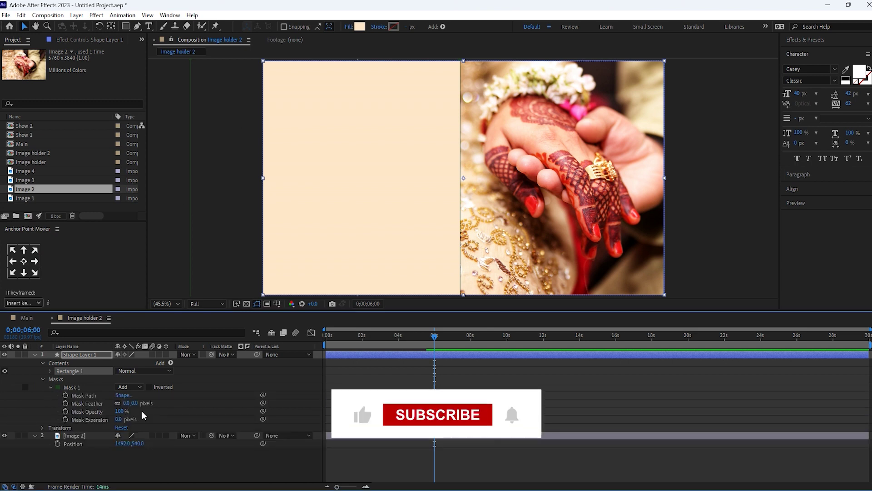
left_click_drag(124, 403, 228, 403)
left_click_drag(119, 420, 143, 419)
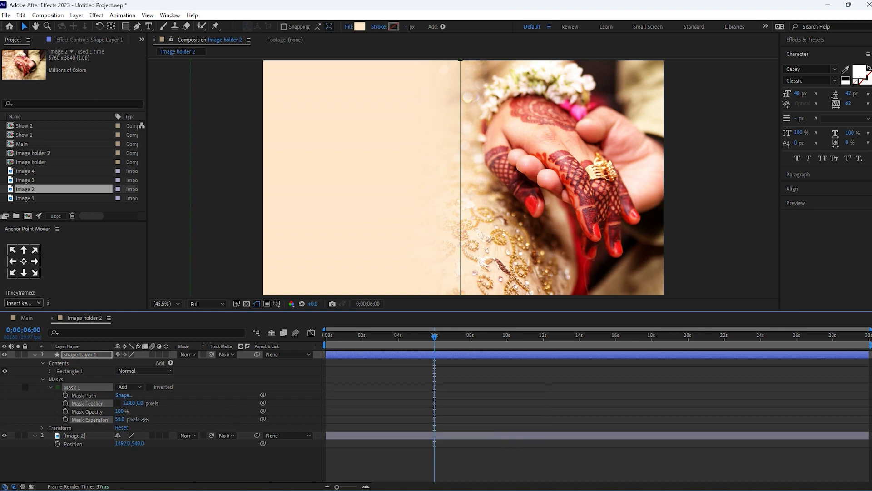
left_click(83, 355)
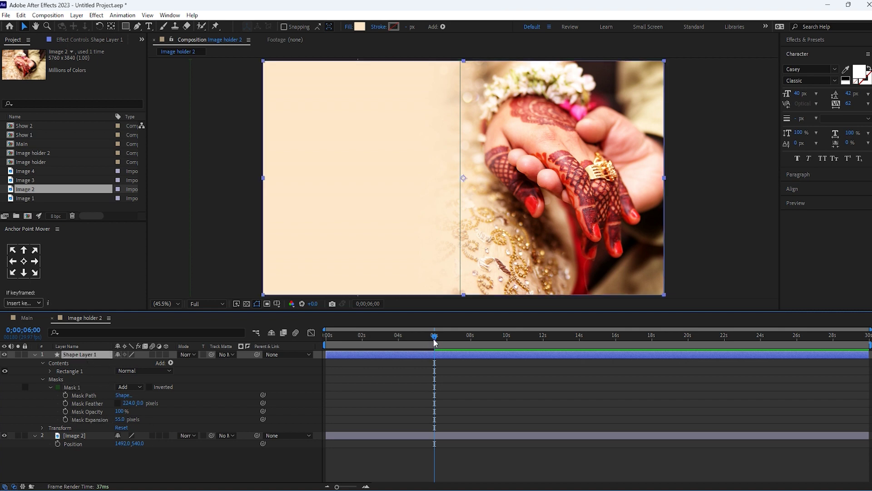
key("Home")
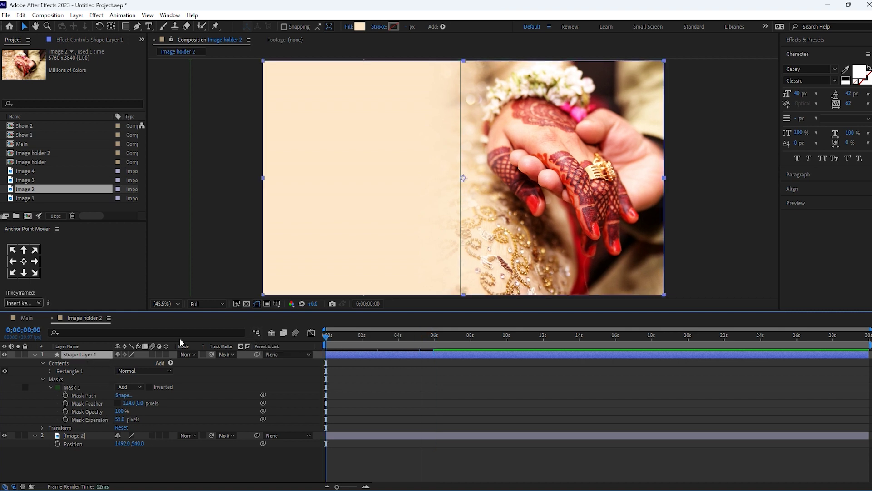
- Re-centre the rectangle at X 960 and slide the Image 2 photo right to X 1540
key("p")
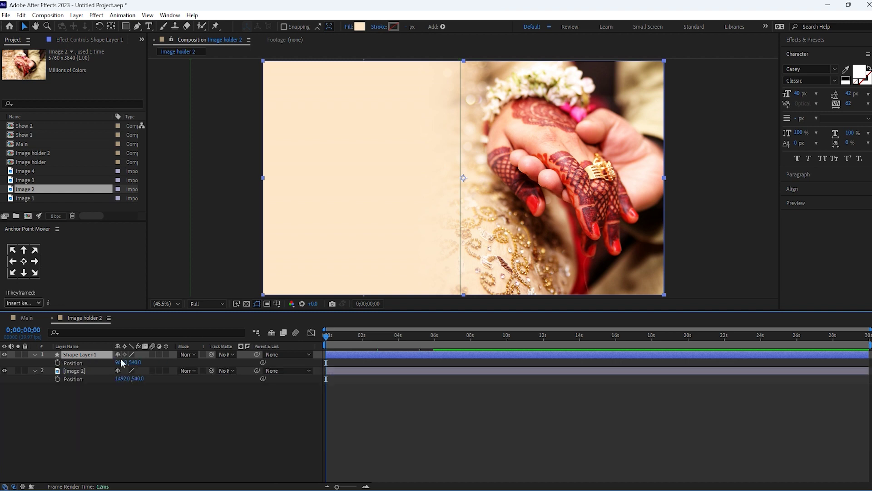
left_click_drag(121, 362, 130, 362)
left_click(131, 362)
type("960")
key("Return")
left_click(87, 379)
left_click_drag(120, 380, 140, 377)
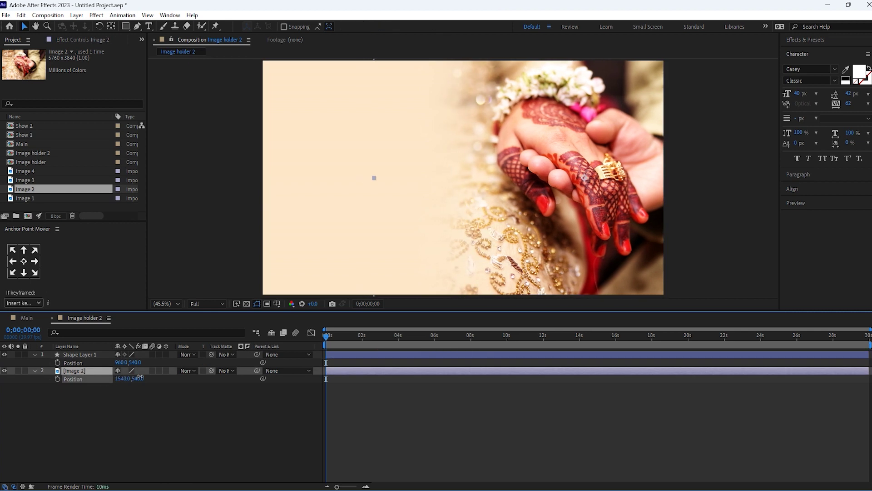
- Set Image 2's scale keyframes to 40% at the start and 42% at 6 seconds
left_click(79, 372)
key("s")
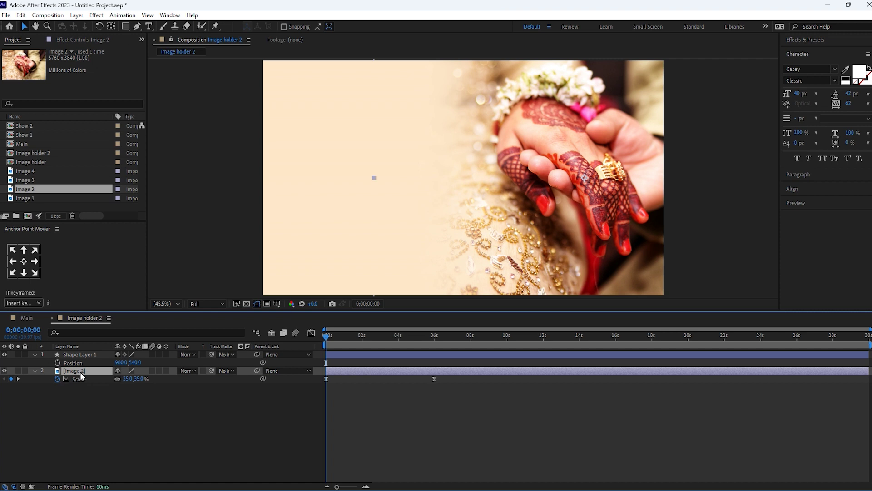
left_click_drag(127, 379, 131, 398)
left_click(126, 378)
type("40")
key("Return")
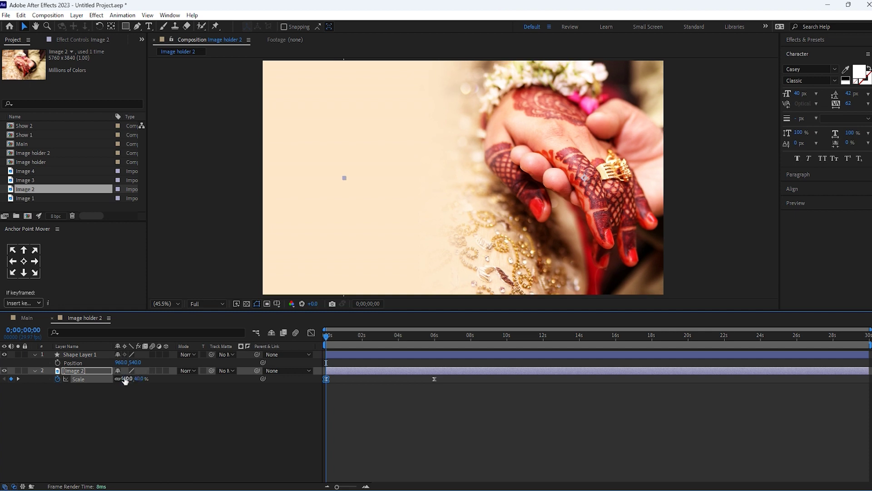
left_click(336, 336)
left_click_drag(337, 336, 435, 345)
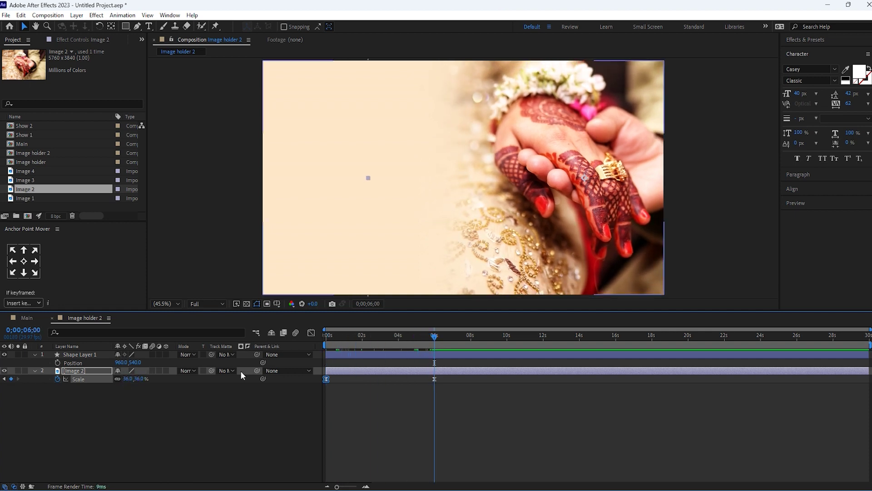
left_click(130, 378)
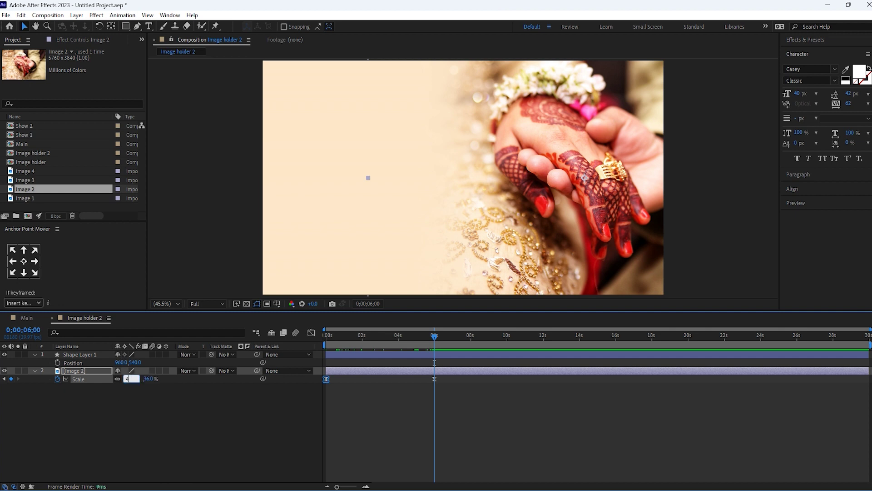
type("42")
key("Return")
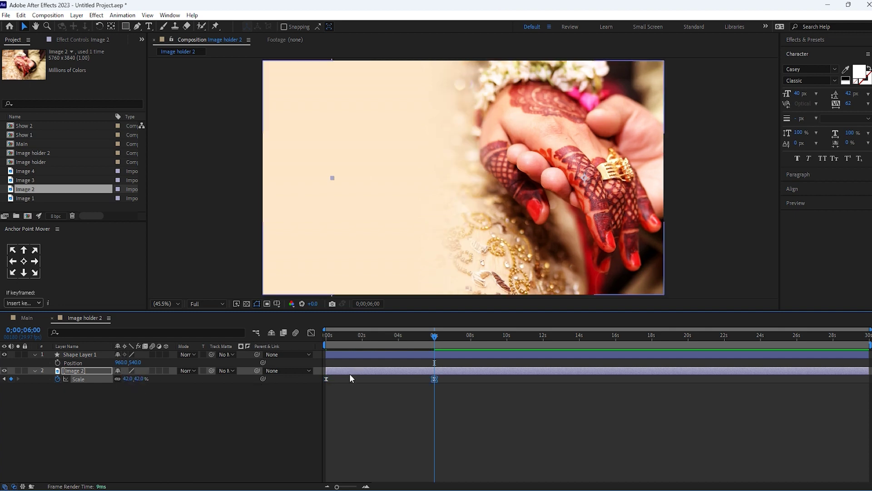
- Preview the photo zoom, then move Image 2 to position 1540, 572
key("Home")
key("space")
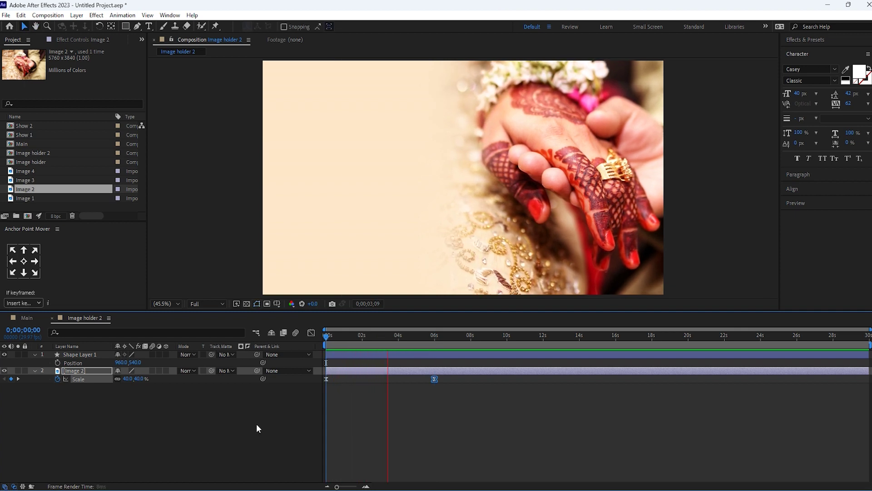
key("space")
key("Home")
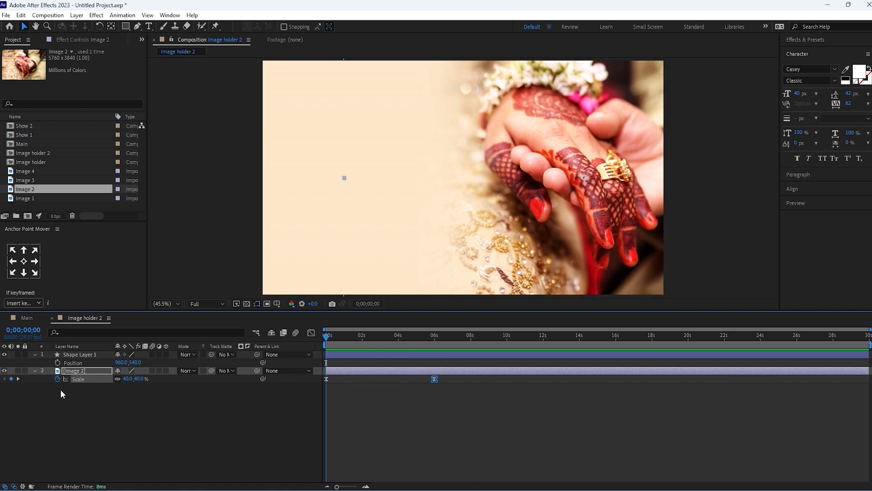
left_click(80, 371)
key("p")
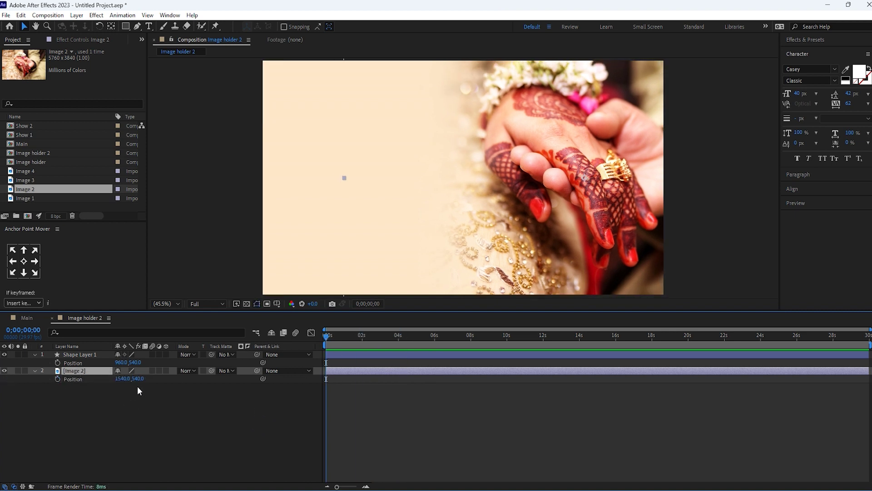
left_click_drag(138, 379, 148, 378)
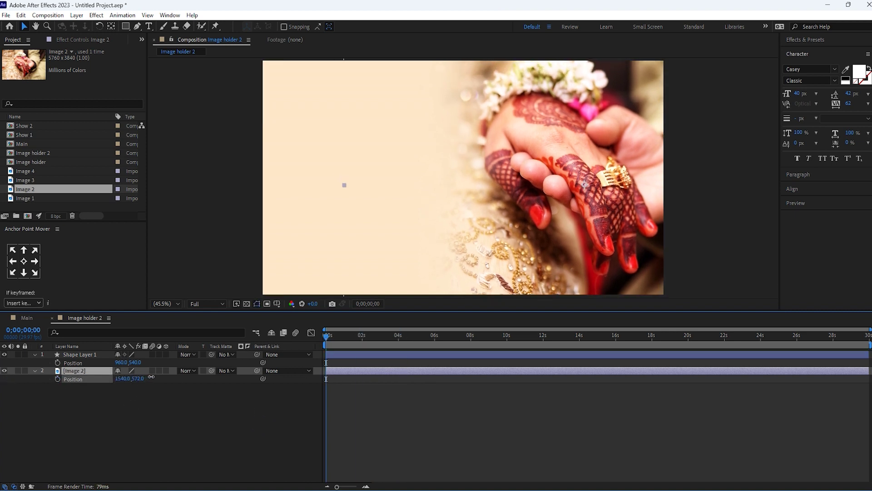
left_click(166, 439)
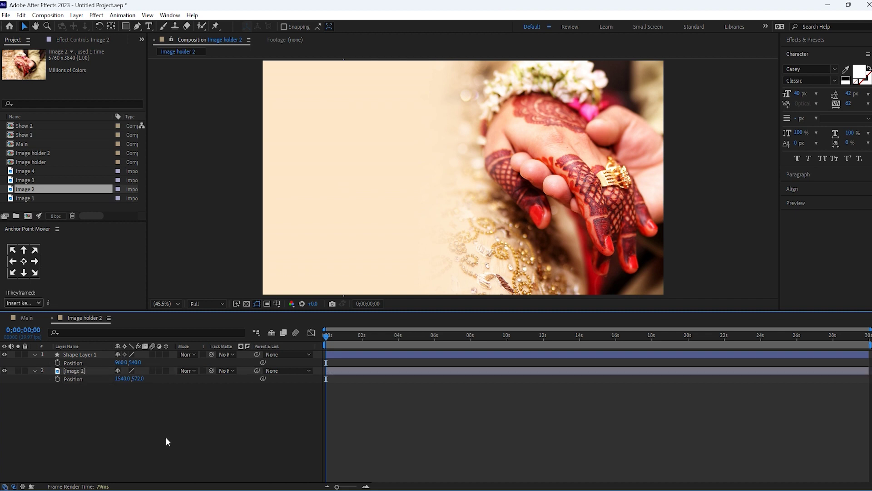
- Collapse the layer properties and close Image holder 2 to return to Main
left_click(35, 354)
left_click(35, 362)
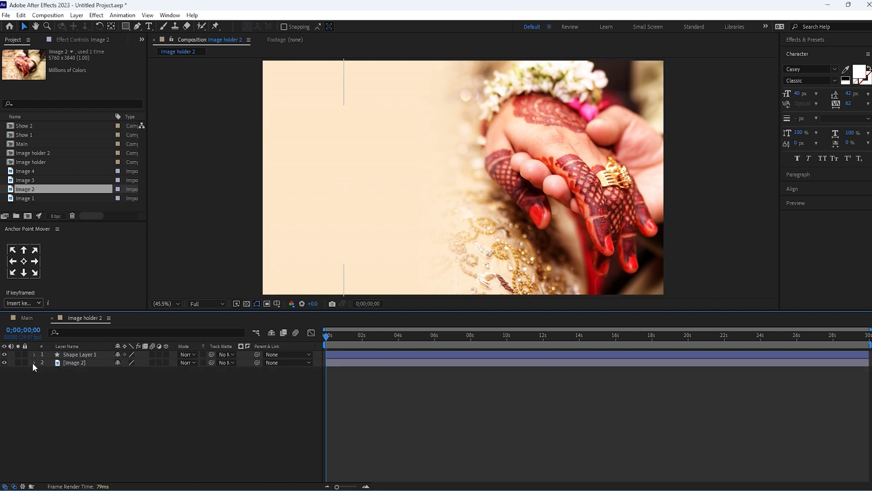
left_click(52, 318)
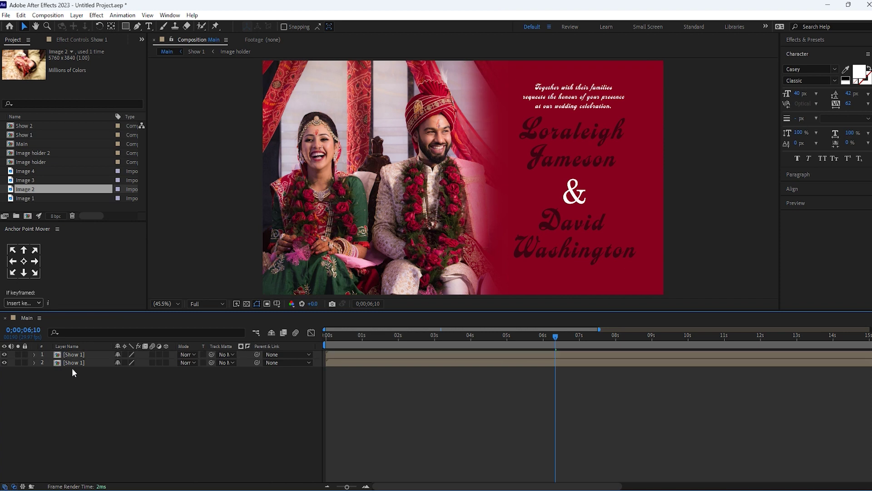
- Open Show 1 and swap its couple-photo background layer for the Image holder 2 hands photo
left_click(77, 357)
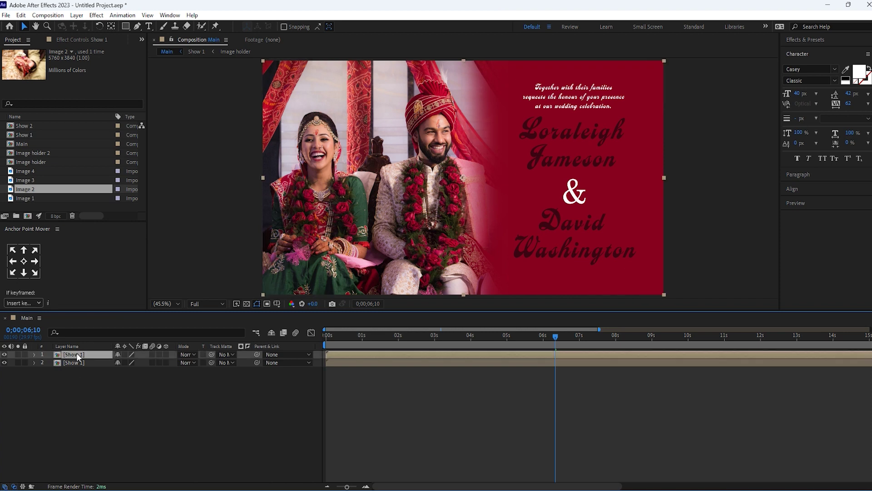
double_click(77, 355)
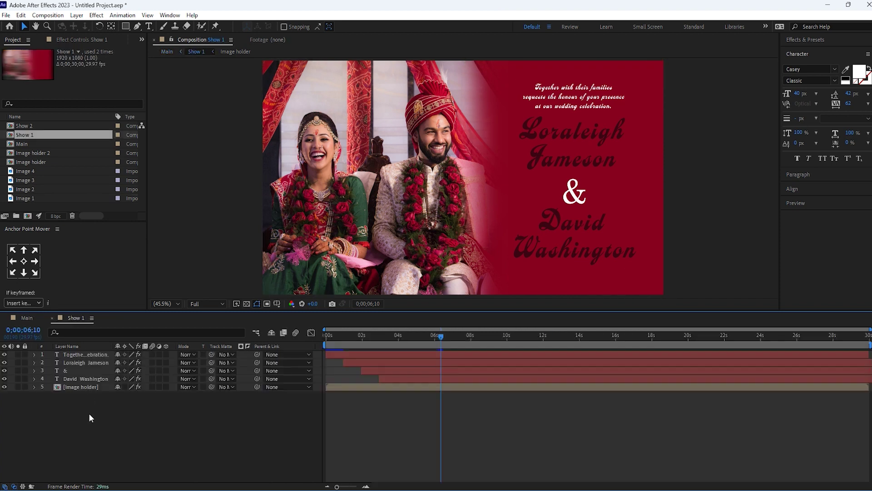
left_click(80, 385)
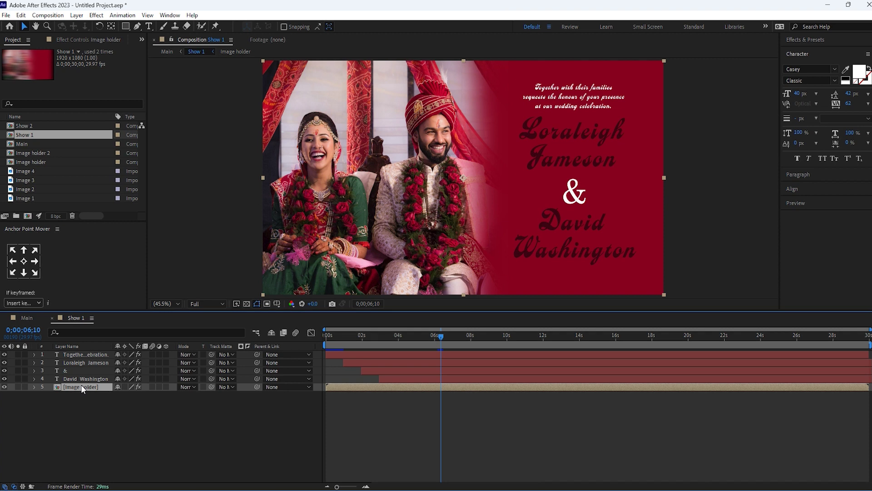
left_click_drag(10, 154, 58, 390)
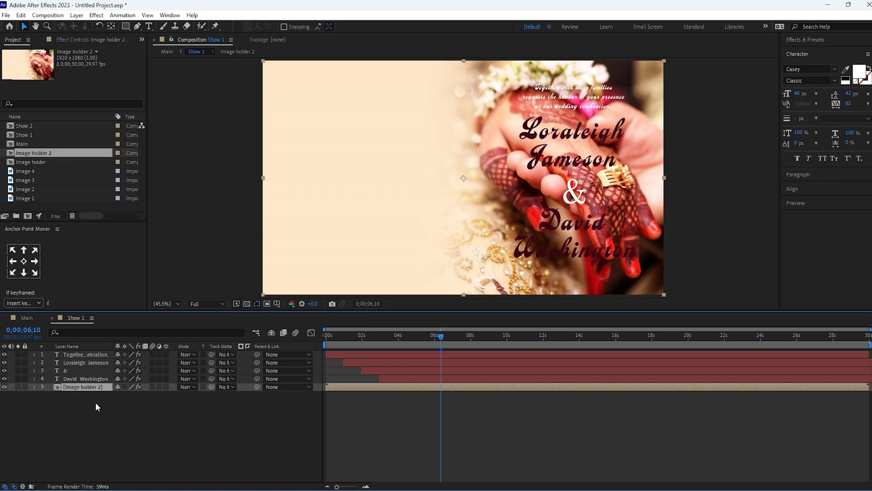
- Shift the four title layers' X position from 989.5 to about 480.5, onto the cream side
left_click(84, 379)
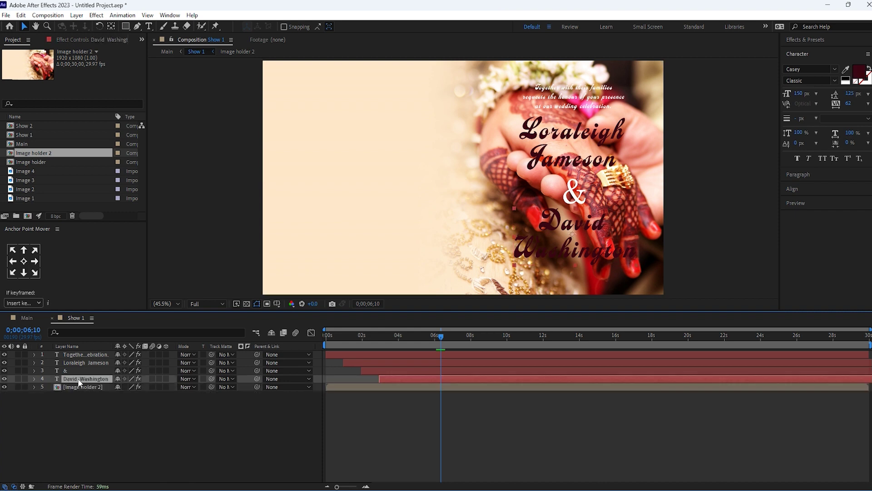
left_click(88, 356, "shift")
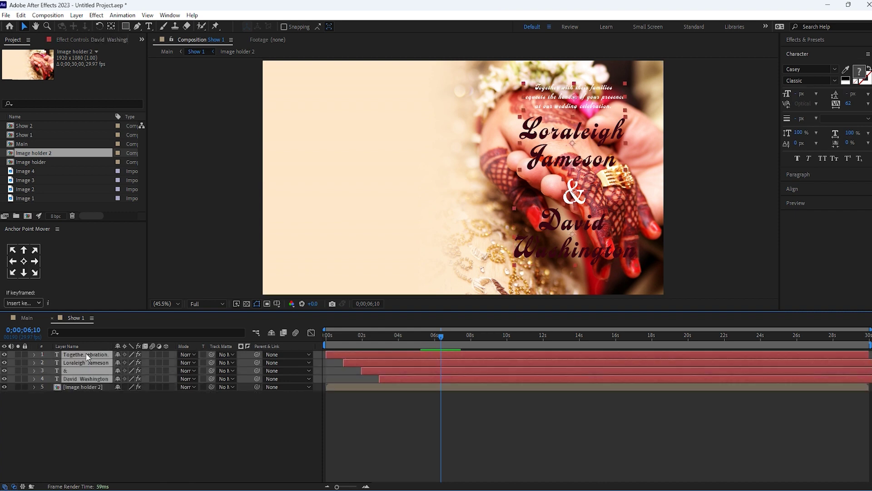
key("p")
left_click_drag(122, 362, 3, 352)
left_click_drag(79, 363, 67, 348)
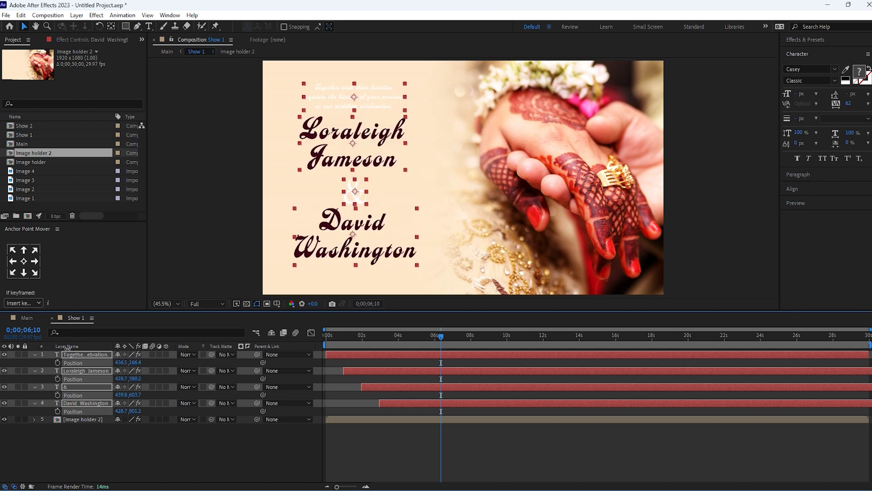
left_click(116, 454)
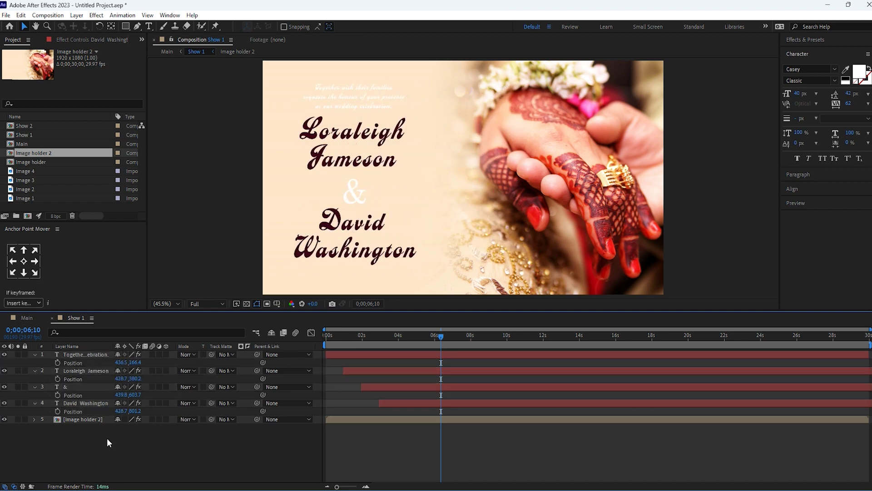
double_click(80, 371)
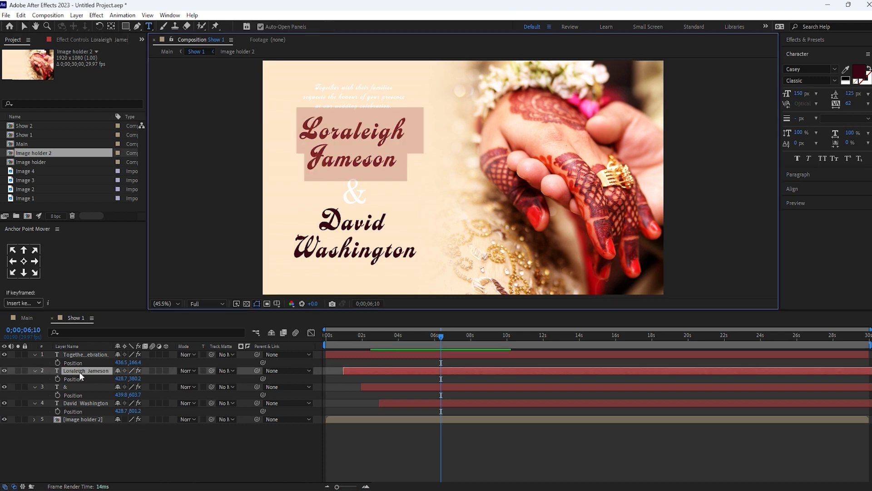
type("Save Date")
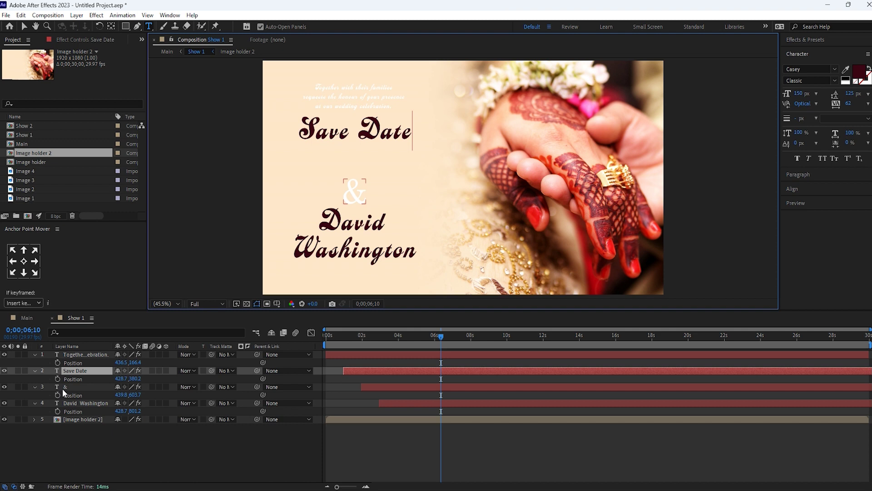
left_click(64, 389)
left_click(4, 387)
- Replace the David Washington title with 'Monday May 22nd 2023' at 100 px text size
left_click(84, 402)
double_click(80, 402)
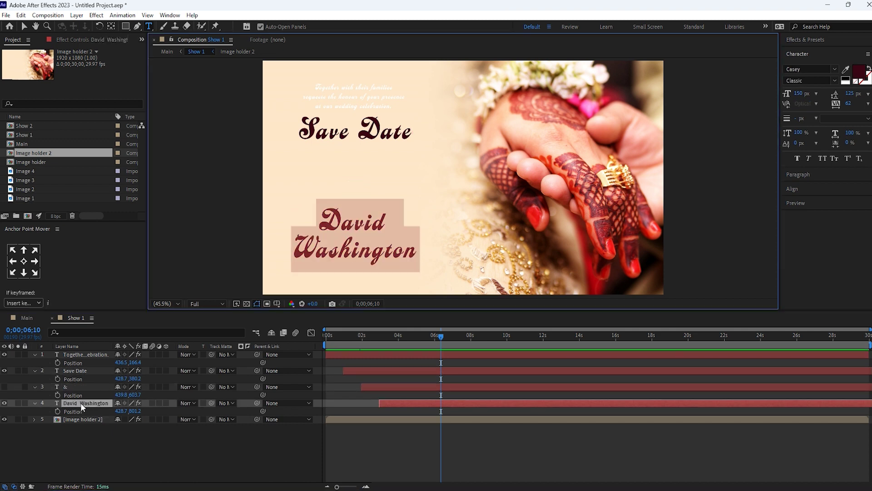
type("monday may 22nd 2023")
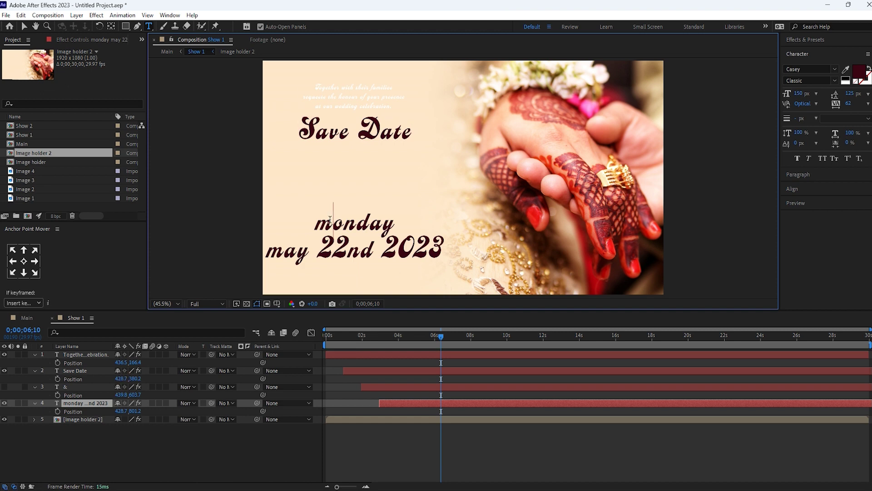
key("BackSpace")
type("M")
left_click_drag(321, 250, 262, 251)
type("May")
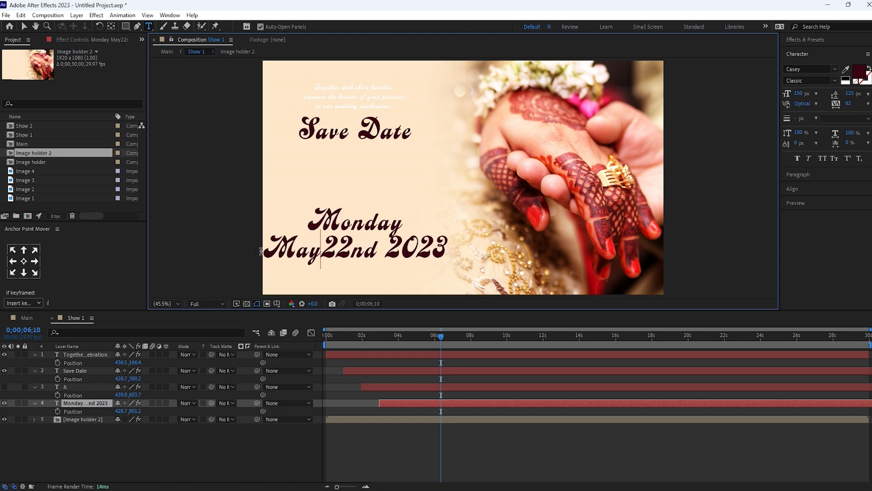
double_click(368, 239)
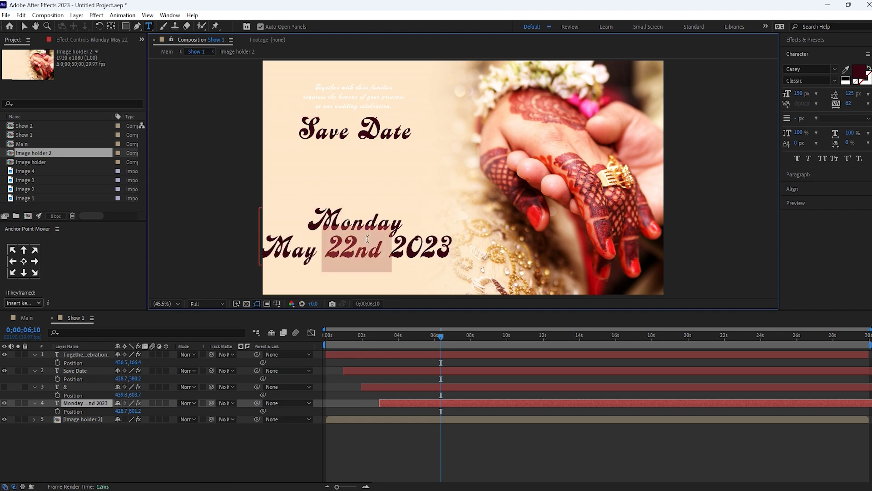
left_click(367, 239)
left_click(368, 239)
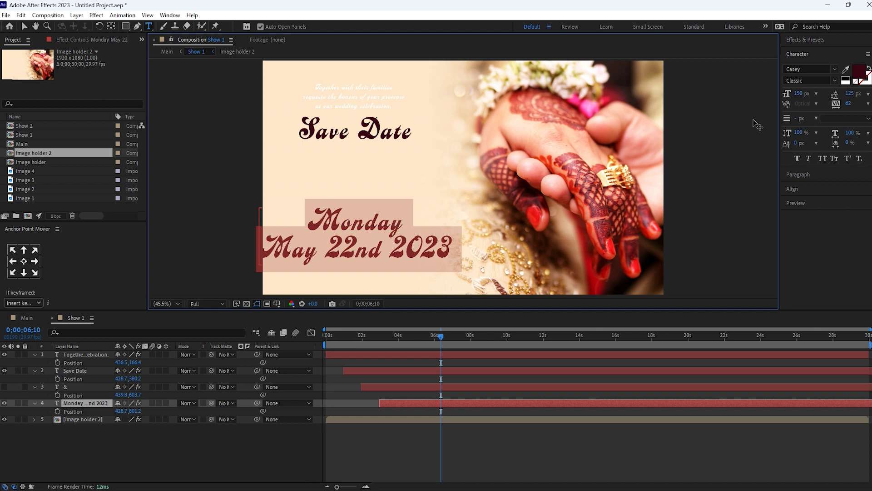
left_click(799, 93)
type("100")
key("Return")
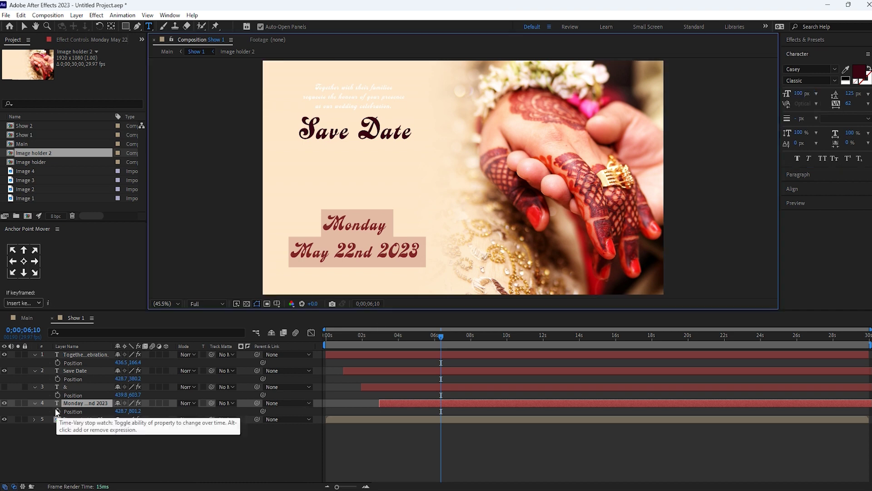
- Move the date up under Save Date and duplicate the date layer
left_click(175, 413)
left_click_drag(136, 411, 57, 387)
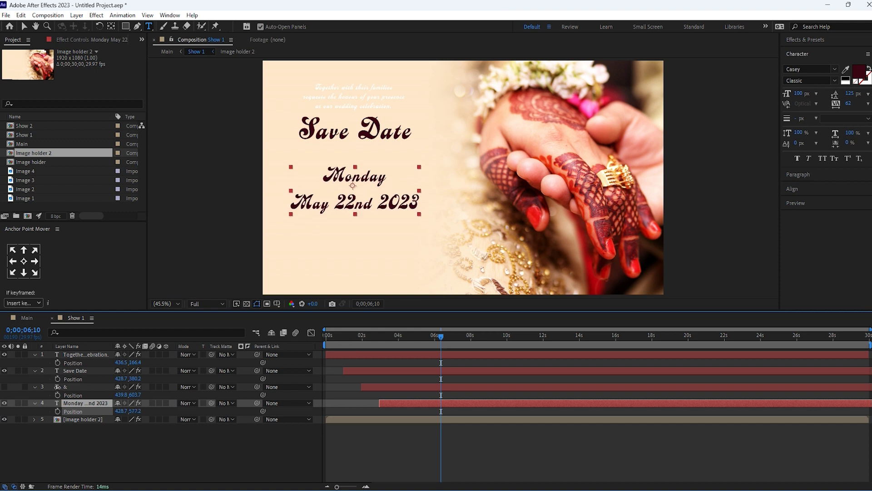
left_click_drag(120, 411, 108, 407)
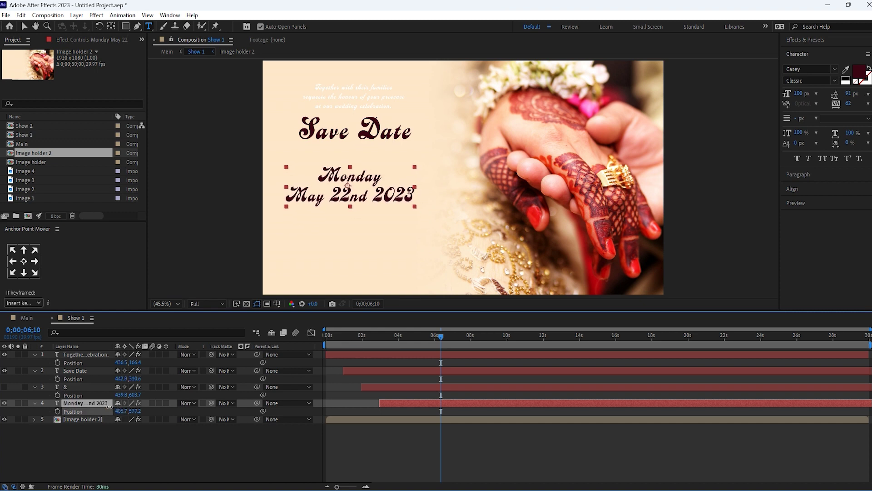
left_click(146, 460)
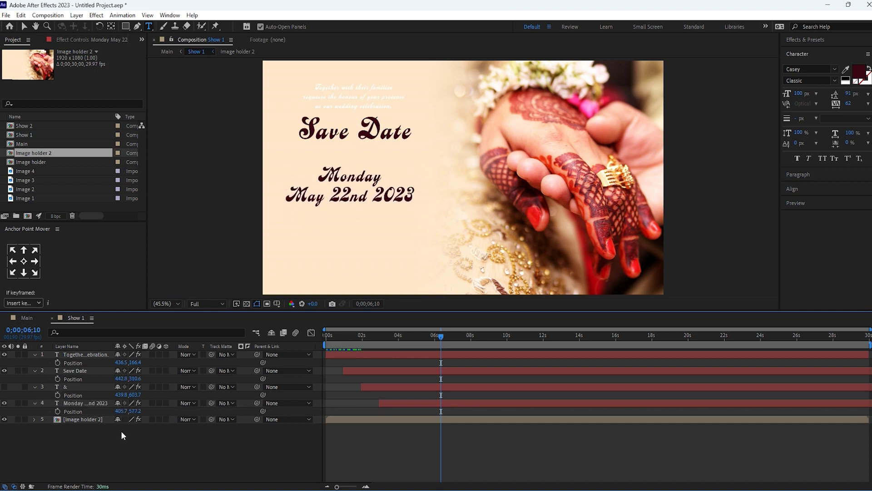
left_click(80, 403)
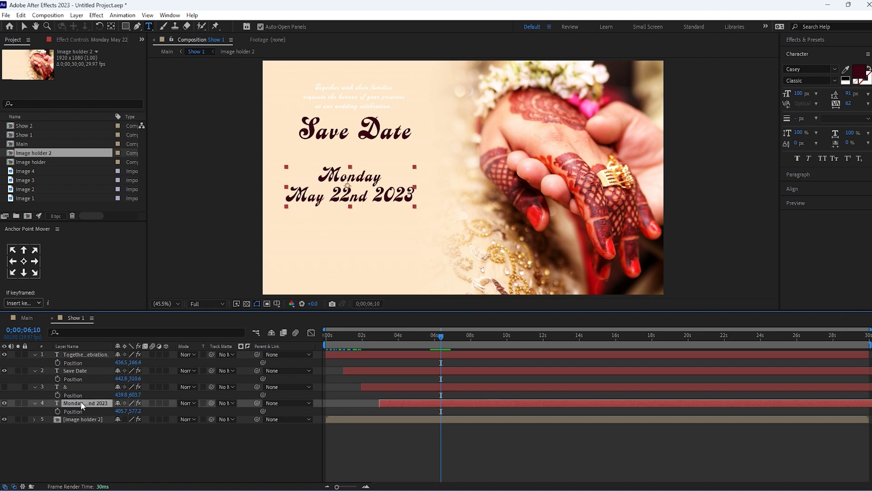
key("ctrl+d")
- Move the duplicate date below the original and replace it with venue details at 48 px, slightly wider leading
key("p")
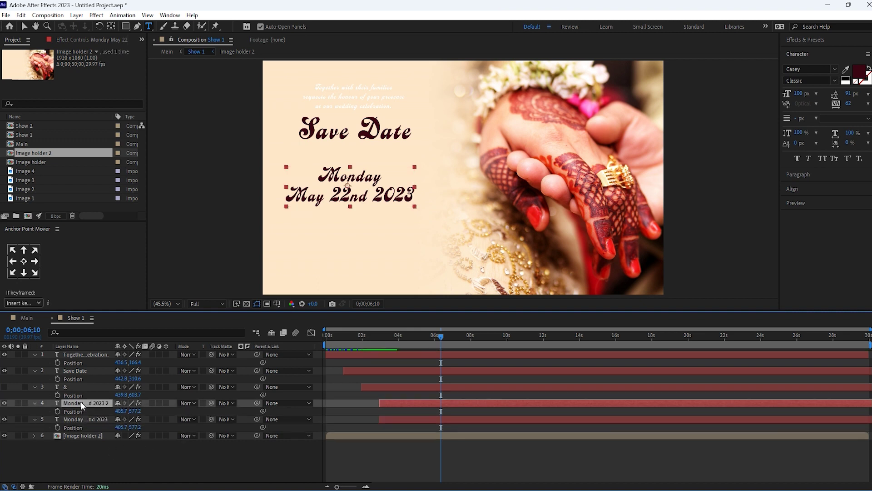
left_click_drag(135, 412, 235, 411)
double_click(82, 403)
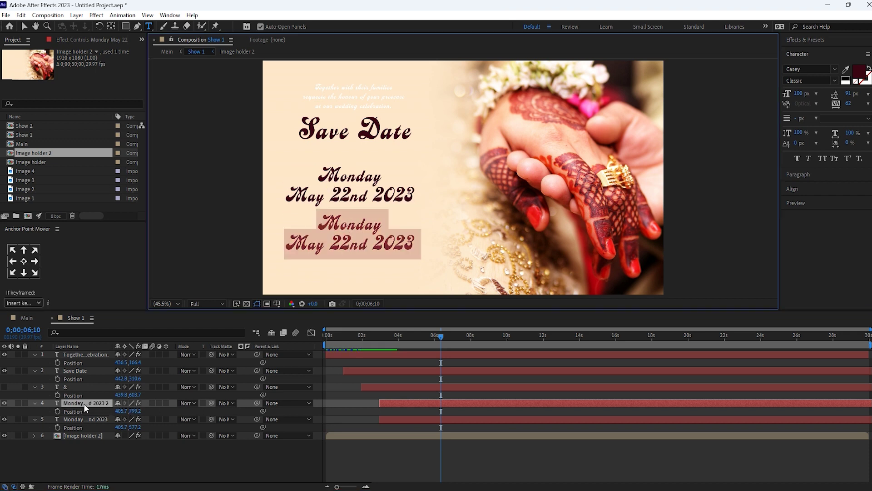
key("ctrl+v")
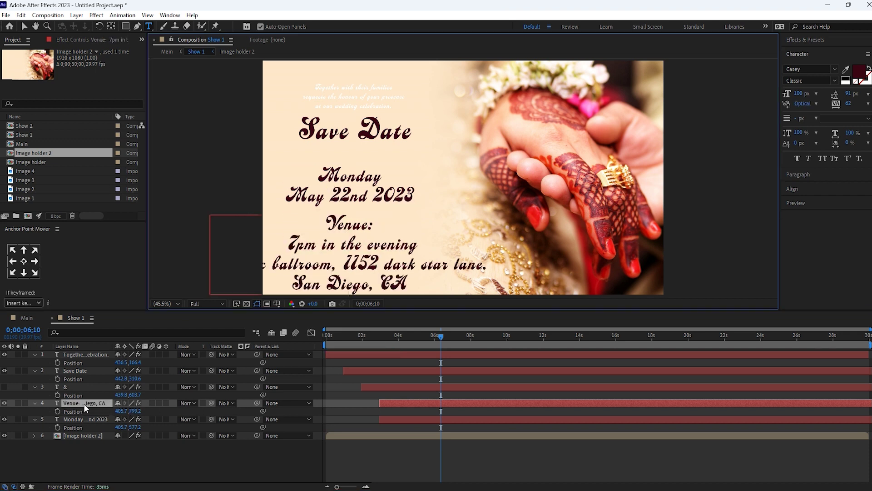
double_click(84, 403)
left_click_drag(803, 93, 776, 88)
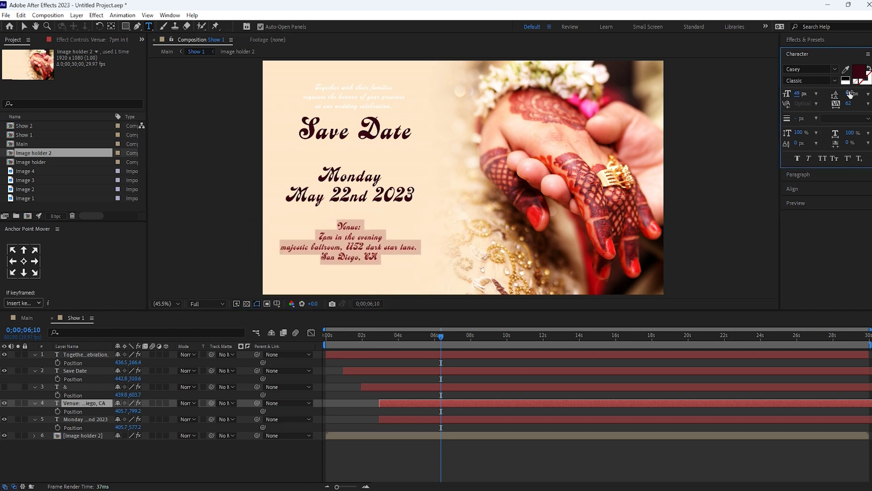
left_click_drag(853, 93, 854, 93)
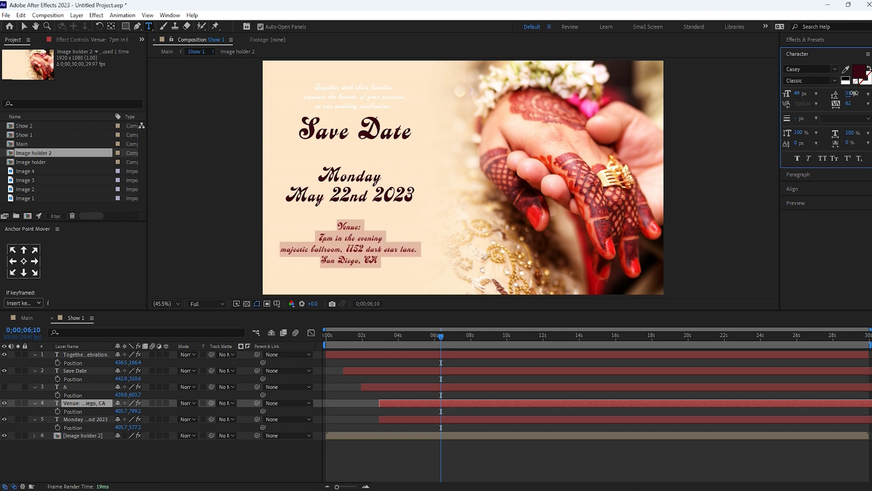
left_click(176, 461)
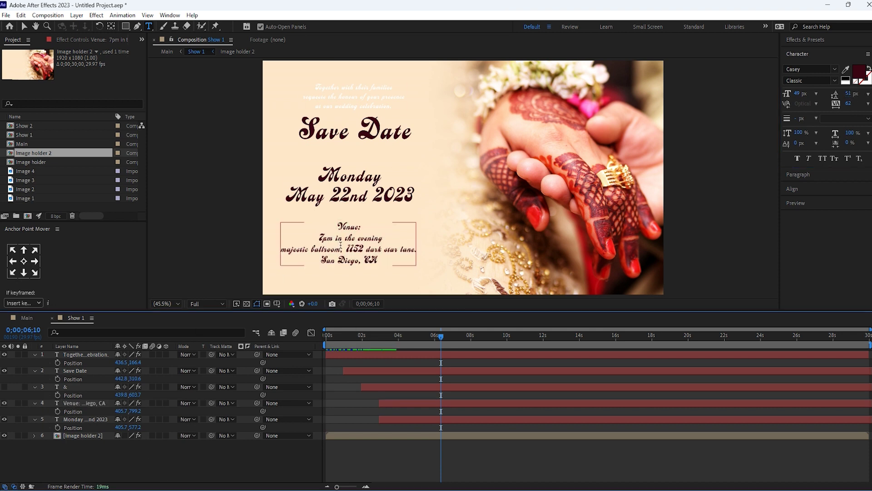
- Enlarge the word 'Venue:' to 84 px
double_click(355, 223)
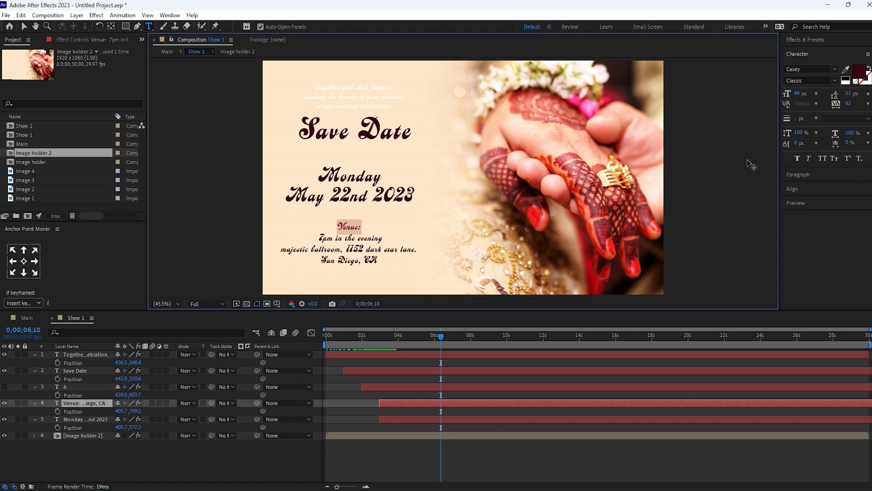
left_click_drag(800, 94, 817, 93)
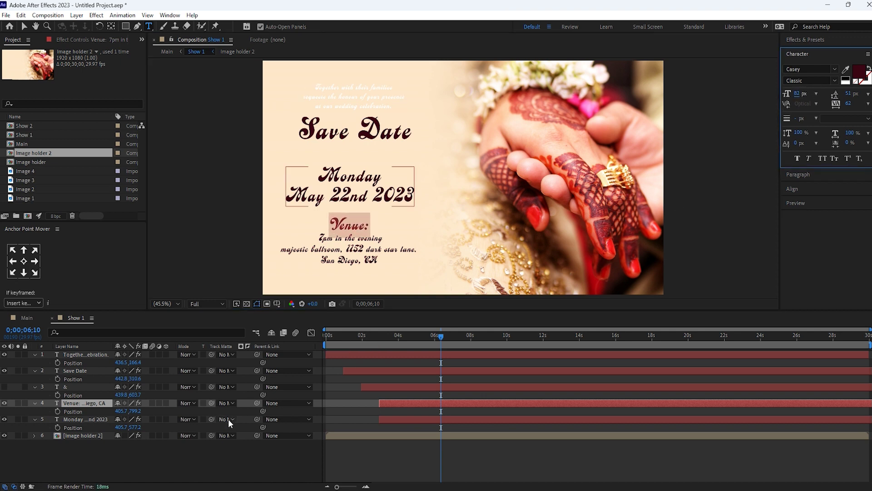
left_click(225, 458)
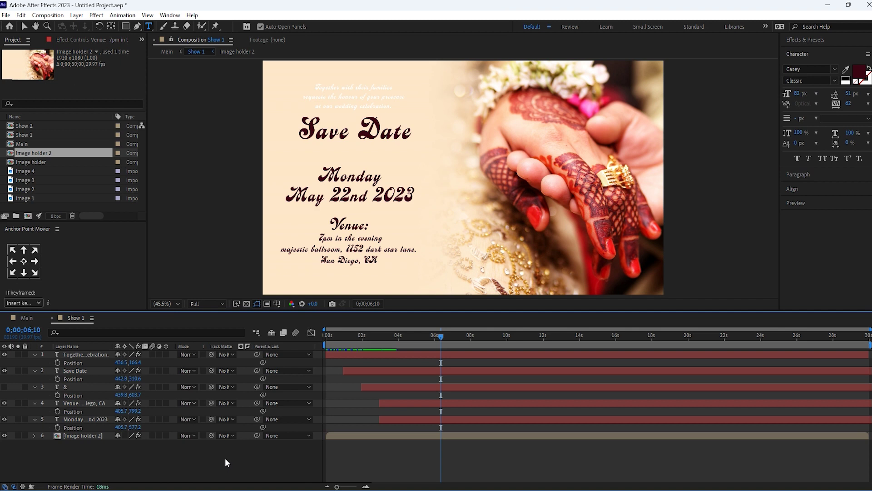
- Delete the families' intro line and ampersand layers, then zoom the timeline to the first 15 seconds
left_click(73, 354)
left_click(326, 340)
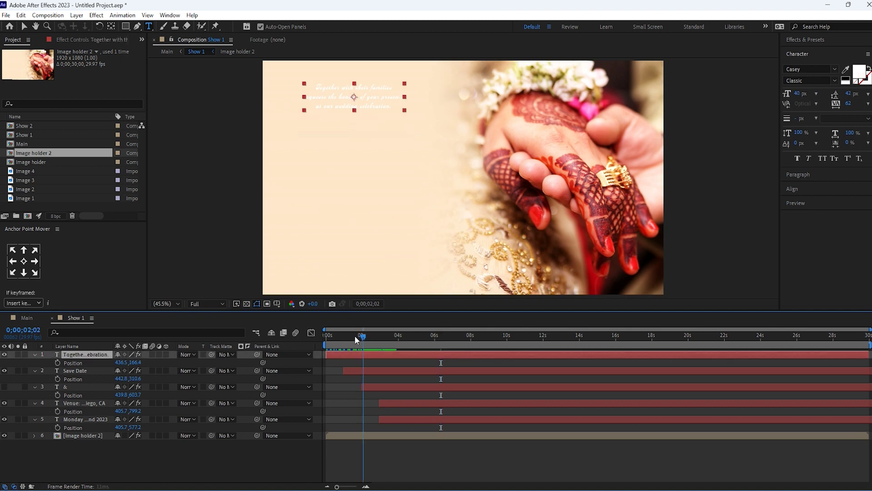
left_click(362, 370)
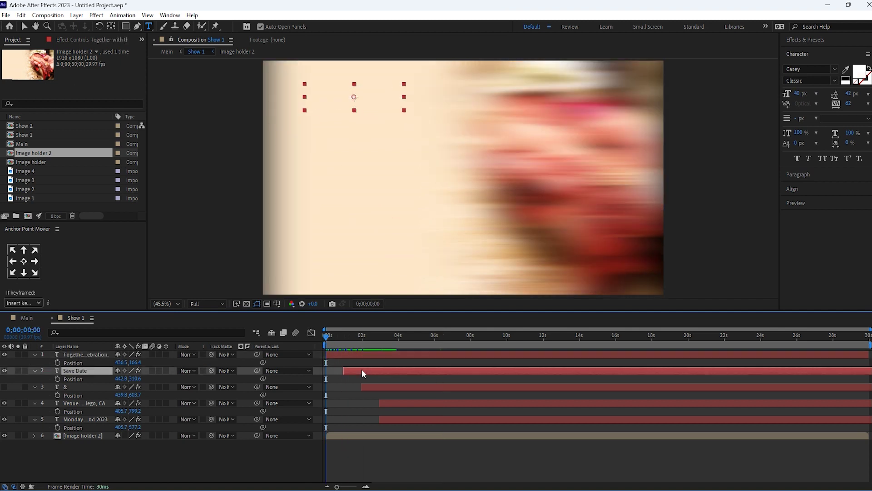
left_click(342, 355)
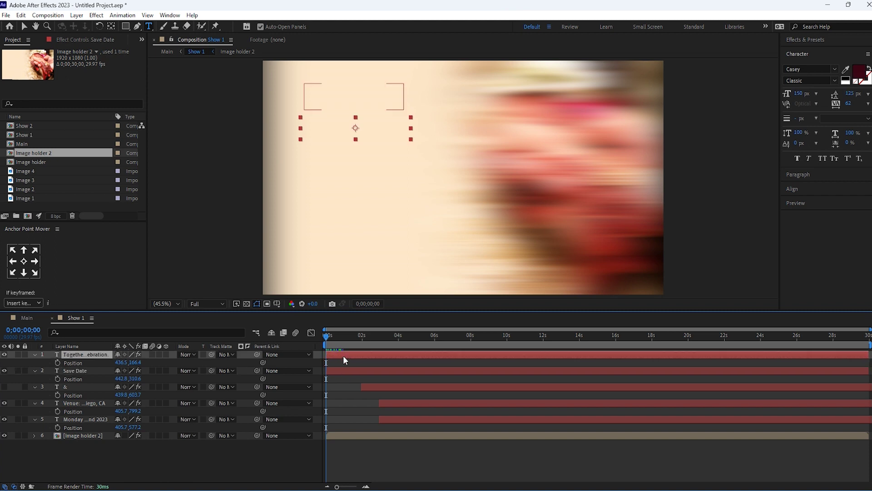
key("Delete")
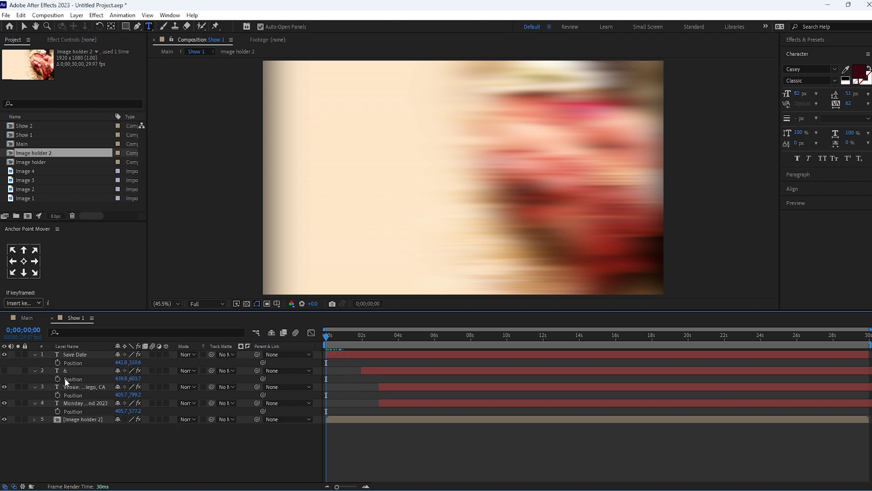
left_click(72, 371)
key("Delete")
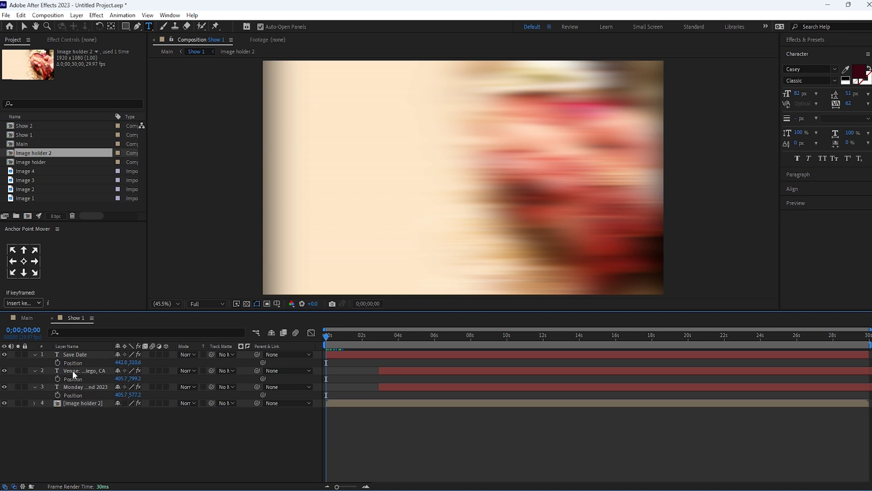
key("equal")
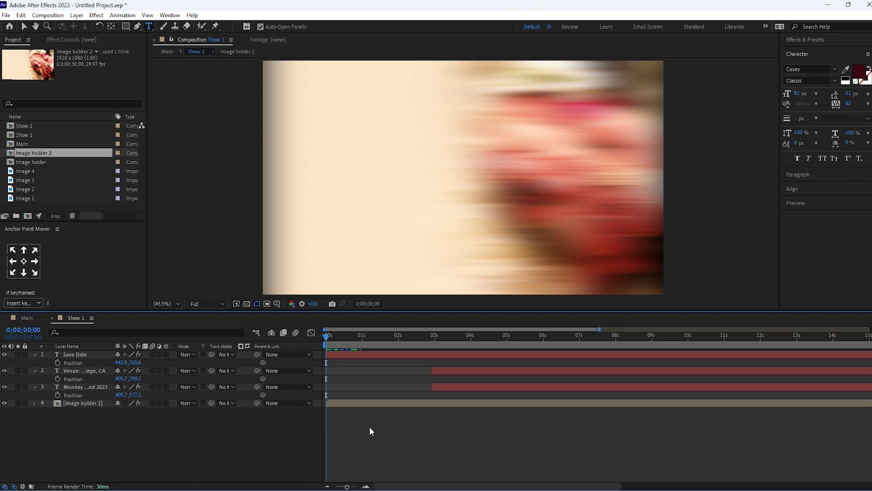
left_click_drag(362, 337, 400, 338)
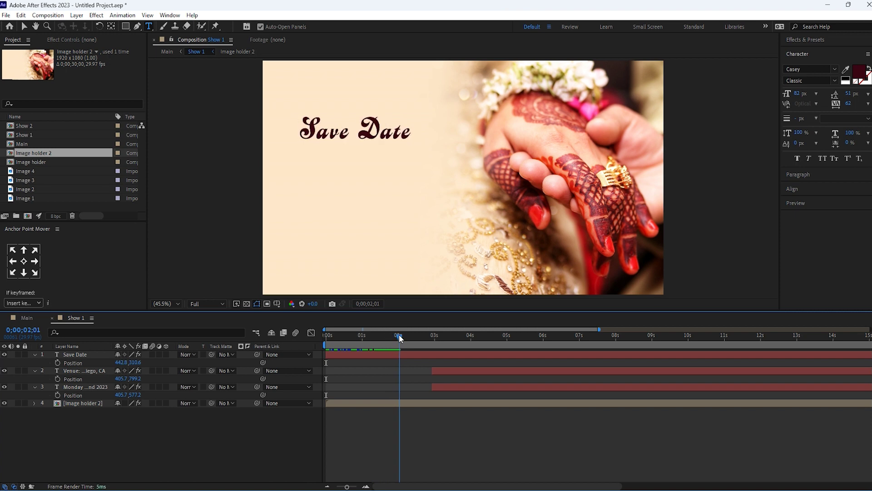
- Move the Monday date layer above the Venue layer and start it slightly earlier
left_click(80, 387)
left_click_drag(424, 336, 505, 337)
left_click(451, 370)
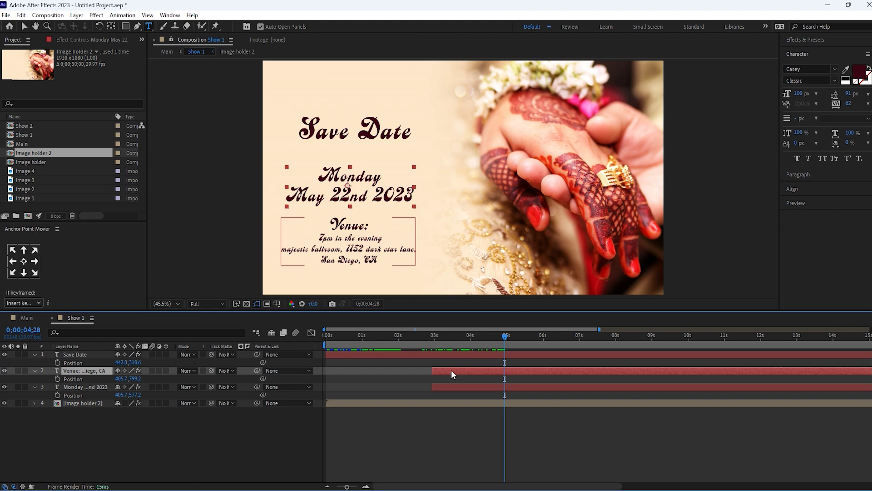
left_click(449, 383)
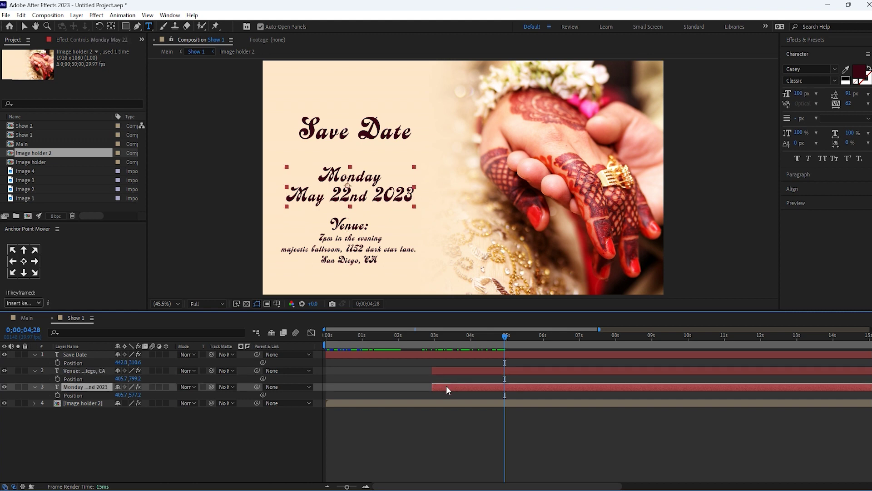
left_click_drag(75, 390, 75, 372)
left_click_drag(416, 370, 413, 370)
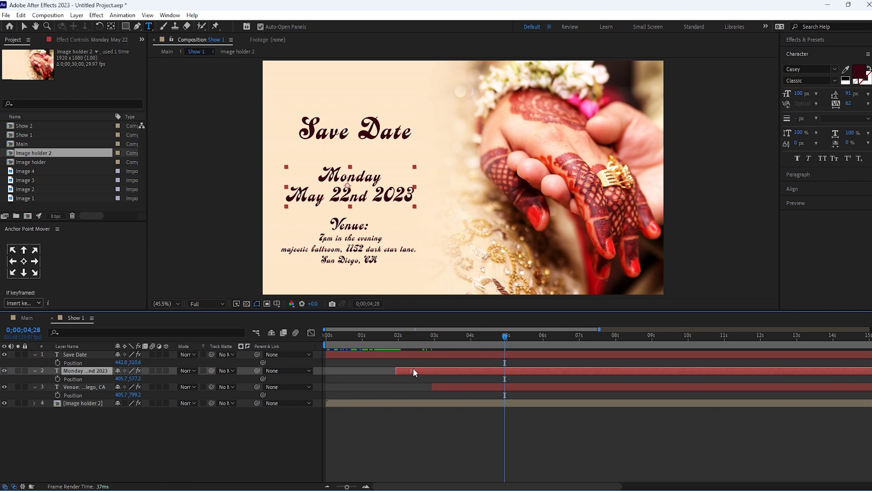
- Preview the slide from the start and check the opening second of the animation
left_click(73, 388)
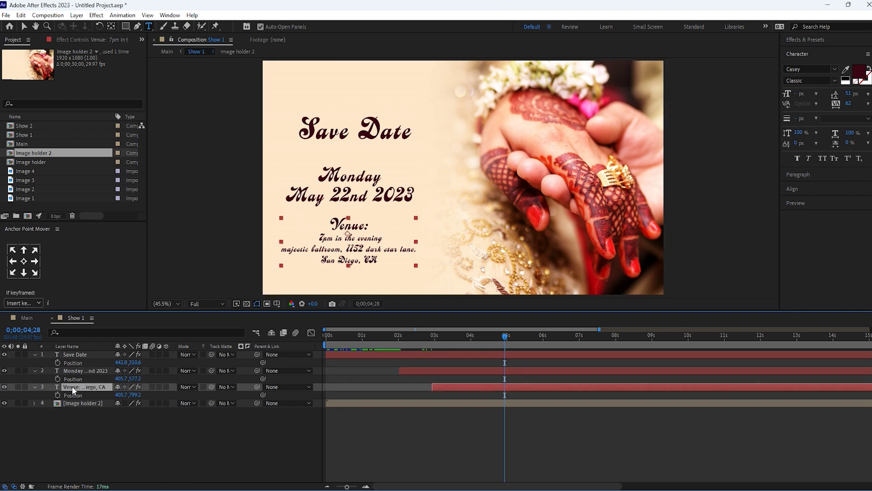
left_click(433, 335)
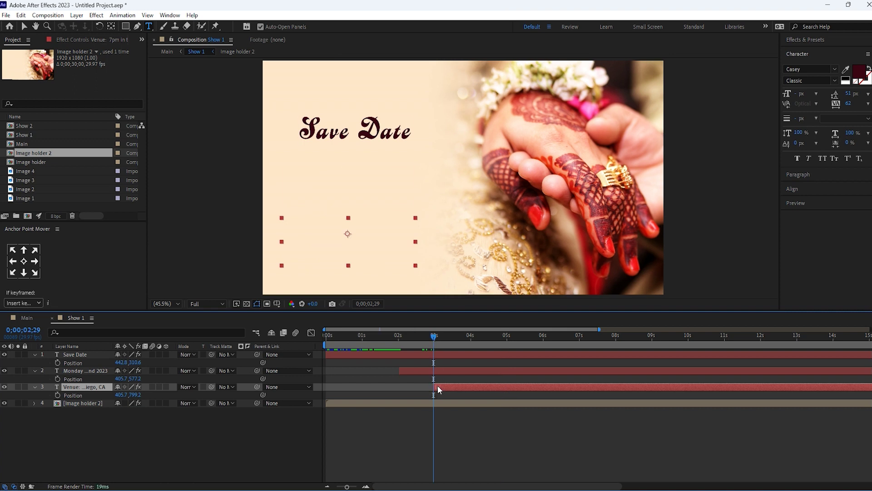
left_click_drag(417, 335, 312, 400)
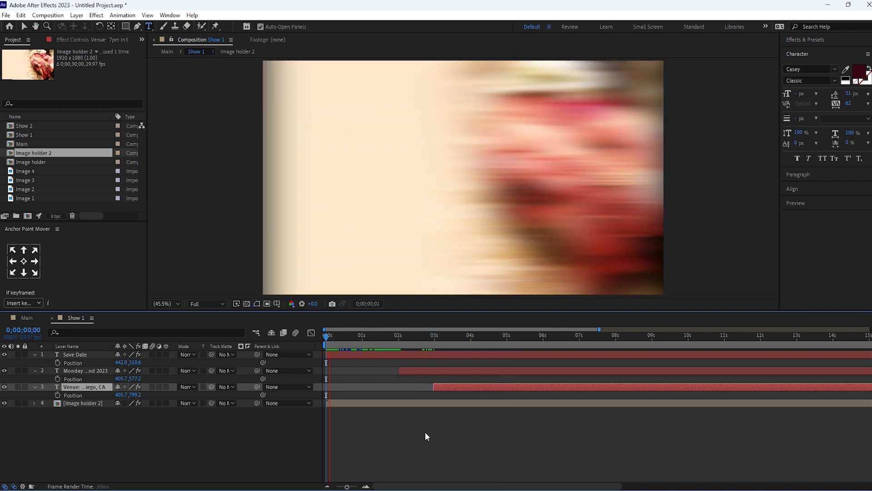
key("space")
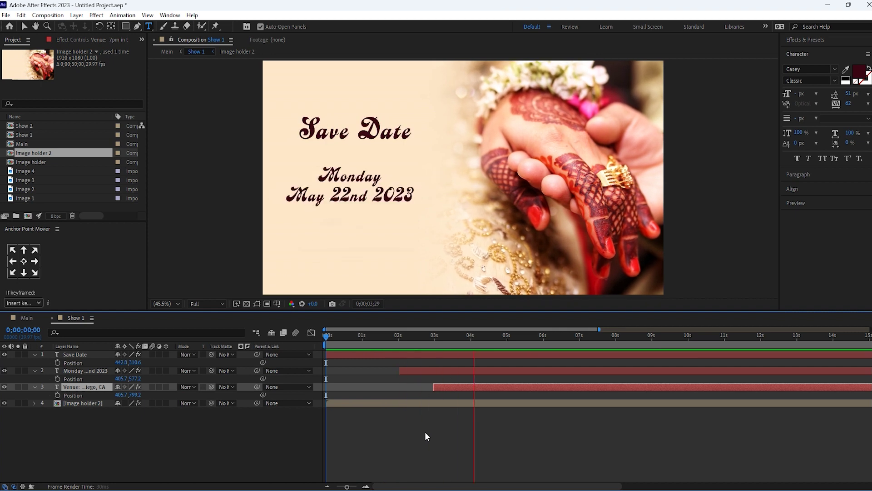
left_click(363, 336)
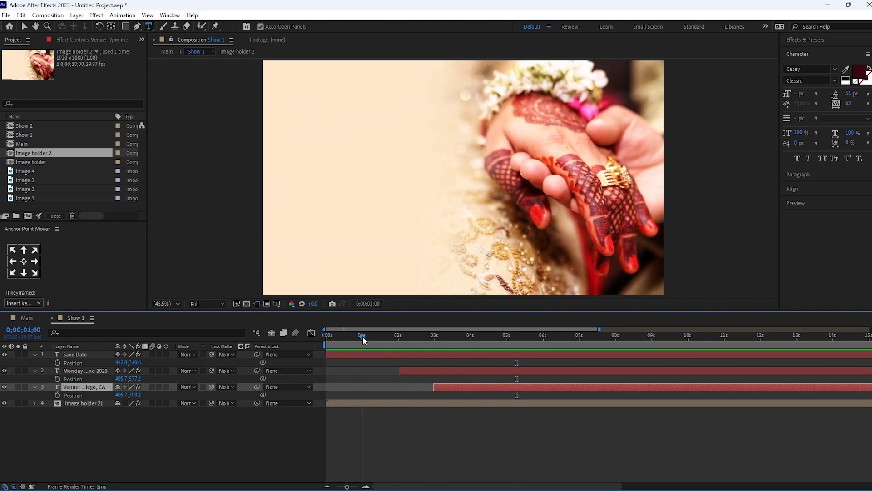
left_click(362, 337)
left_click_drag(362, 337, 398, 339)
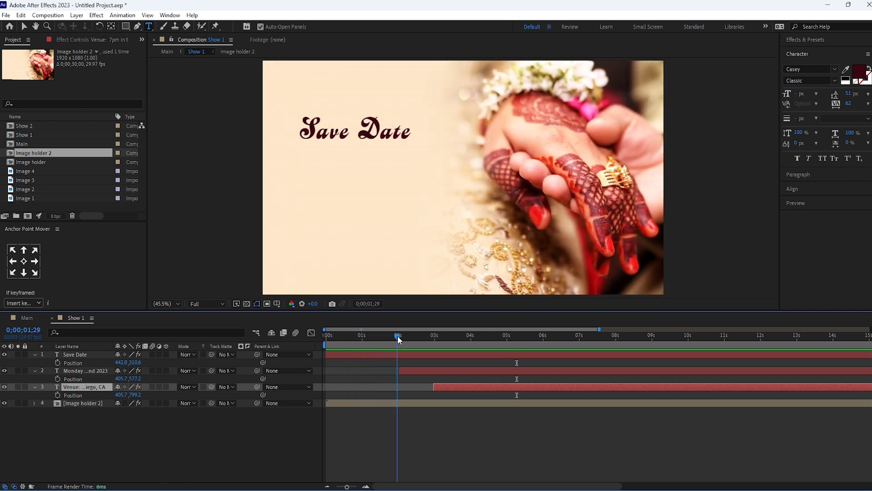
- Shift the Monday date layer and its animation to start at 1 s
left_click(416, 372)
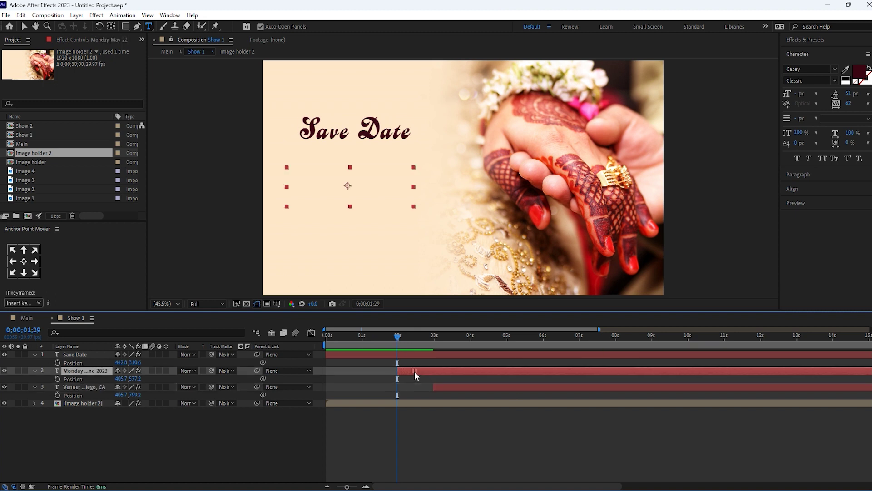
key("u")
left_click(391, 355)
key("u")
left_click(414, 392)
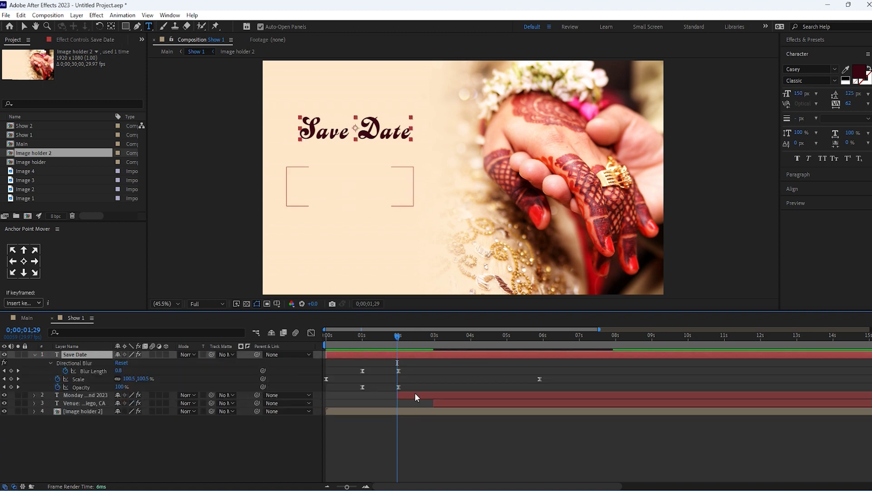
key("u")
left_click_drag(449, 395, 413, 396)
- Preview the timing, then shift the Venue layer and its animation to start at 2 s
key("space")
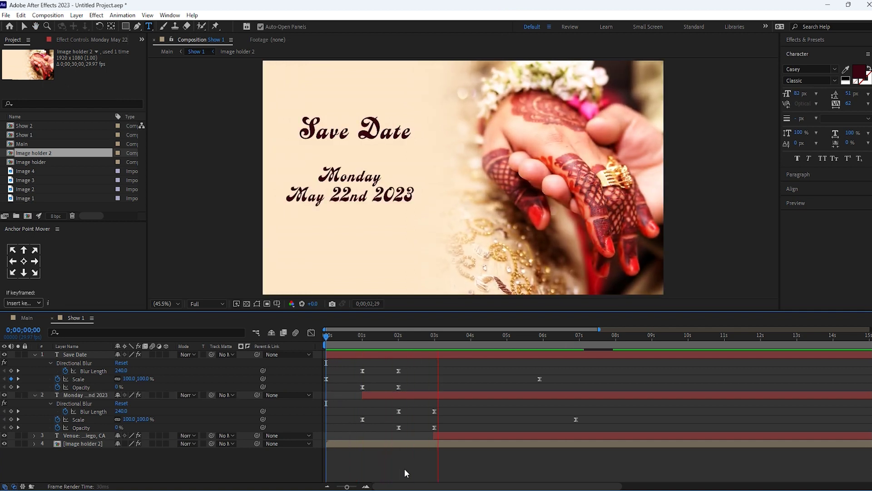
key("space")
left_click(437, 337)
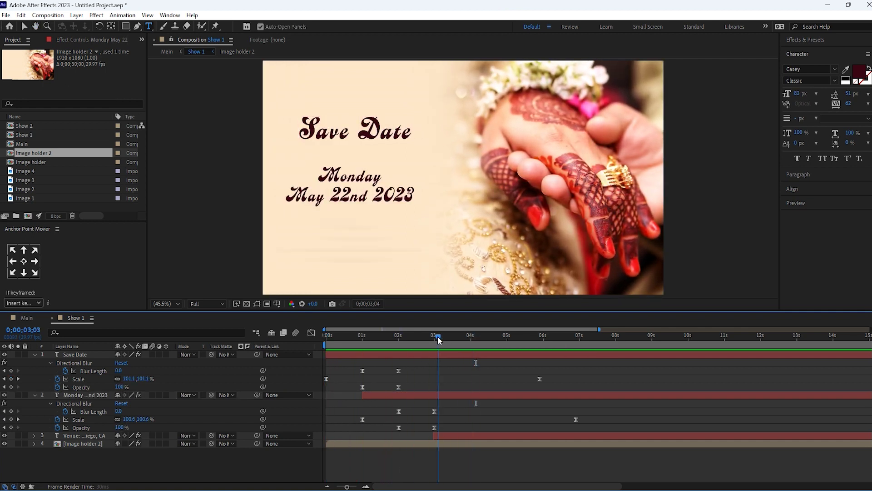
left_click(445, 434)
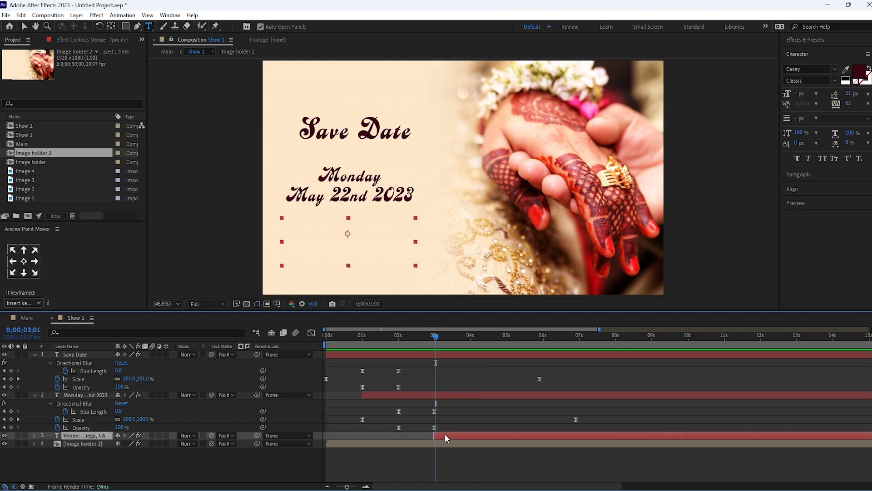
key("u")
left_click_drag(460, 435, 425, 434)
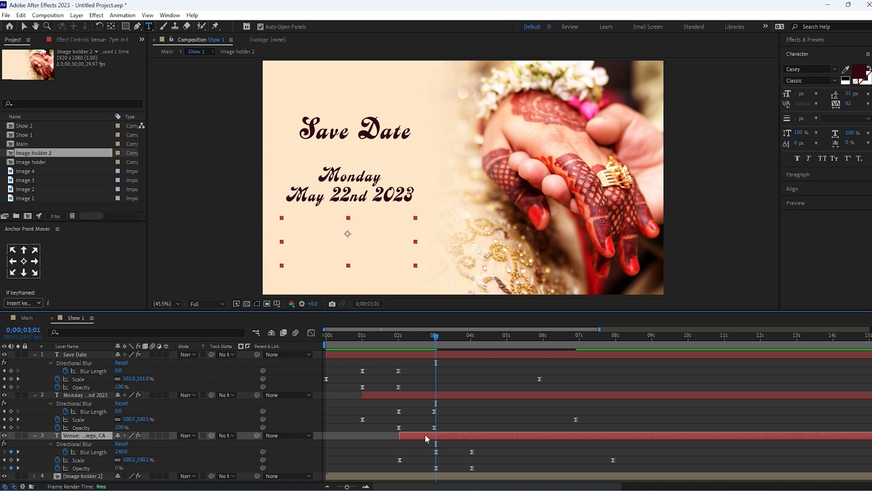
- Collapse all layer properties, deselect the layers and return to the slide's start
left_click(75, 354)
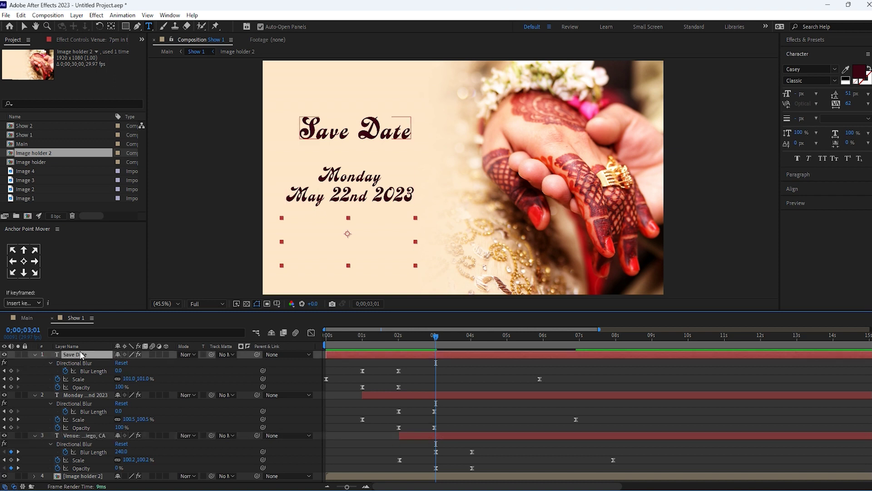
key("ctrl+a")
left_click(35, 355)
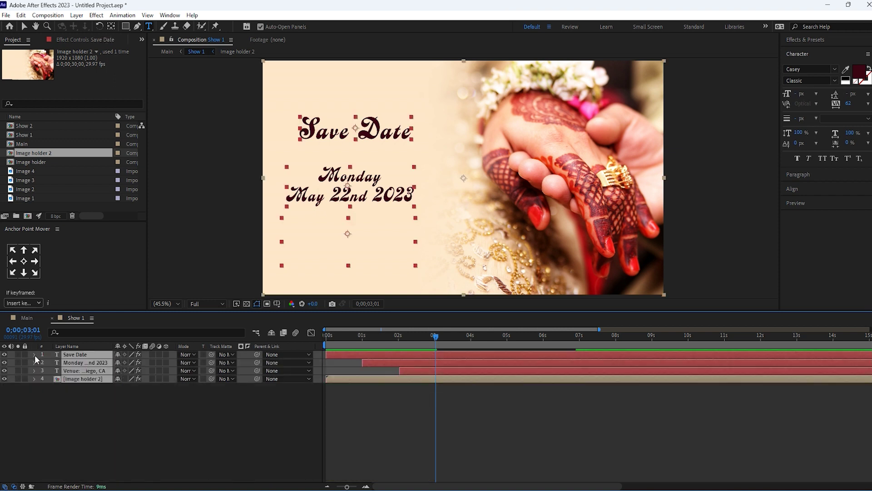
left_click(121, 429)
key("Home")
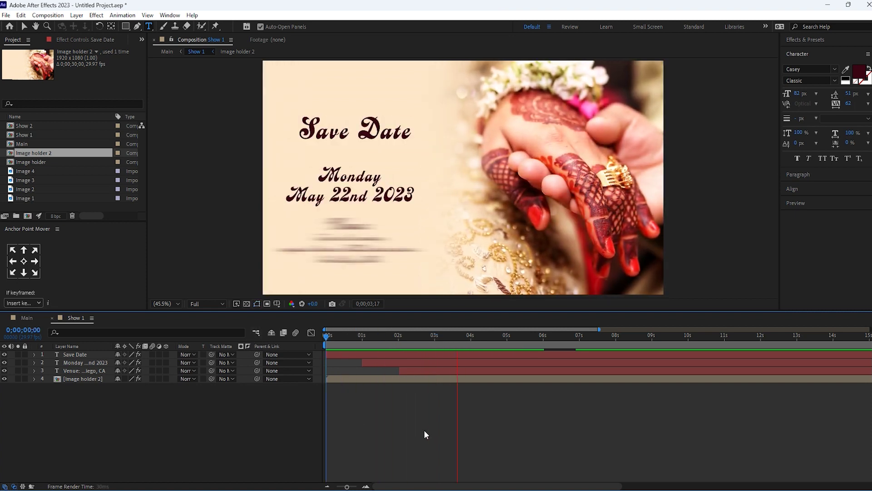
- Raise the date and Venue text blocks slightly by scrubbing their Y positions lower
key("space")
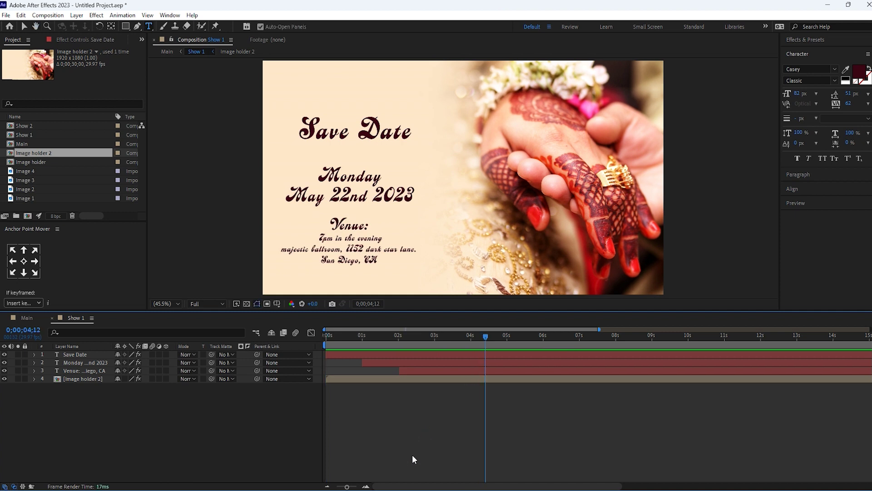
left_click(92, 361)
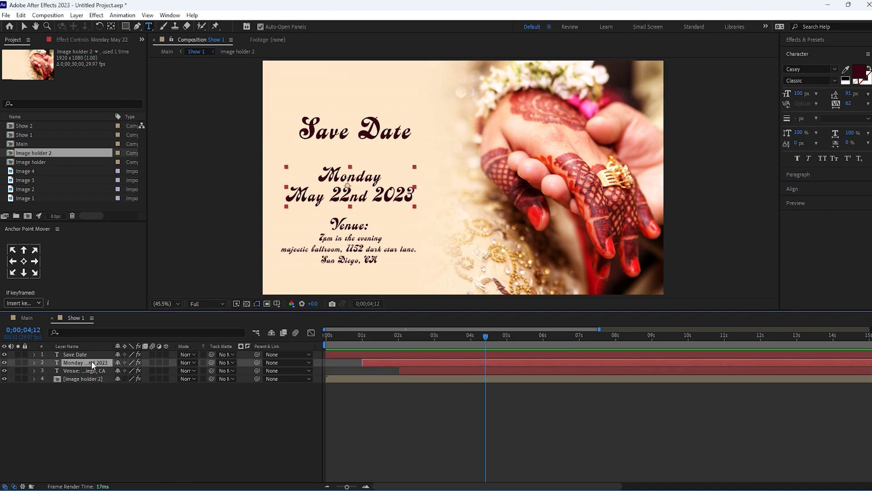
key("p")
mouse_move(134, 370)
left_mouse_down()
mouse_move(123, 370)
mouse_move(145, 363)
left_mouse_up()
left_click(75, 354)
key("p")
left_click(86, 388)
key("p")
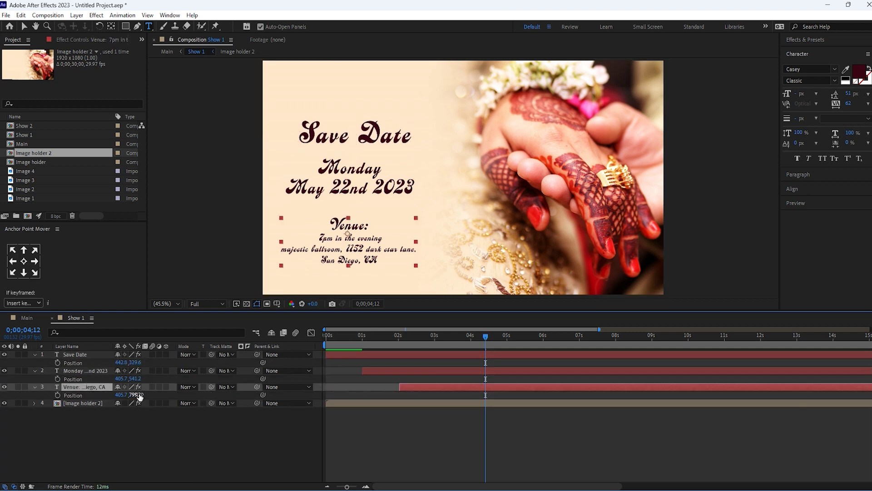
left_click_drag(136, 395, 129, 393)
left_click(146, 438)
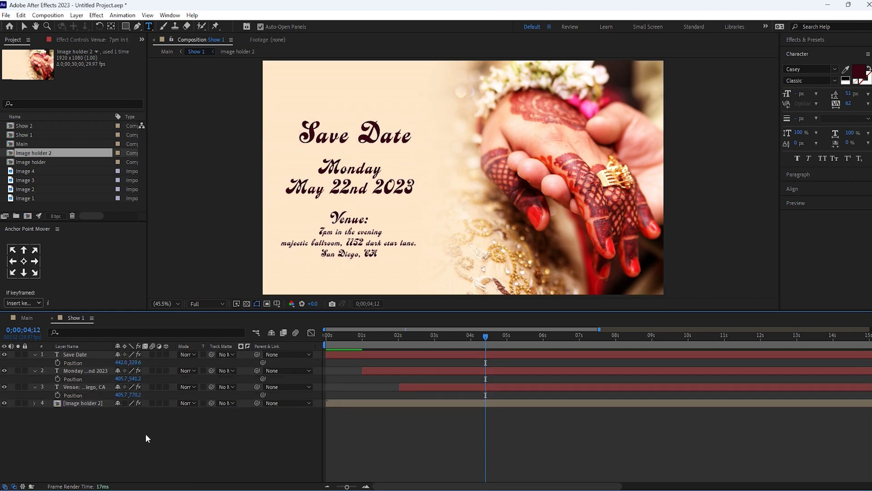
left_click(76, 354)
- Colour the Save Date, date and venue text orange-red, sampled from the henna photo
left_click(859, 72)
left_click(192, 200)
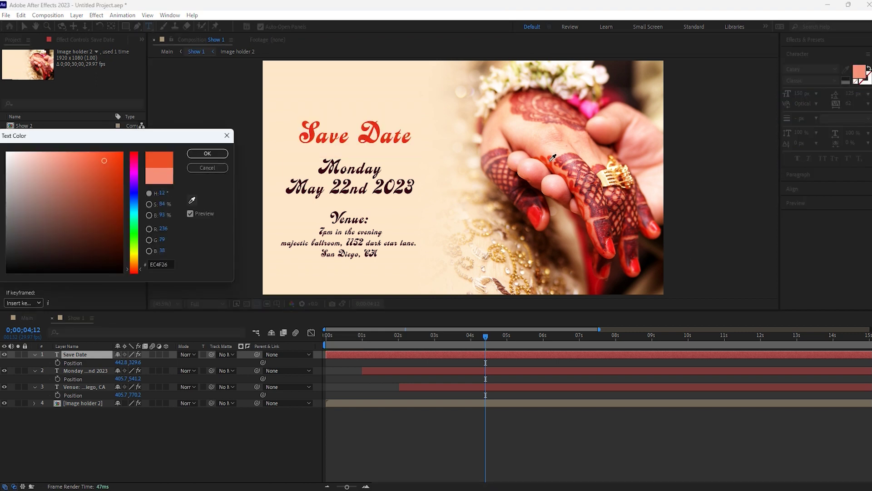
left_click(552, 159)
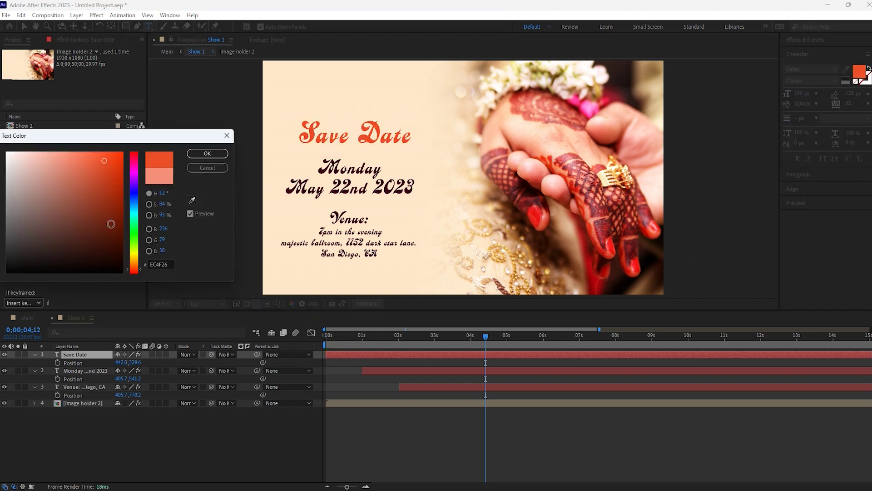
left_click(203, 155)
left_click(352, 180)
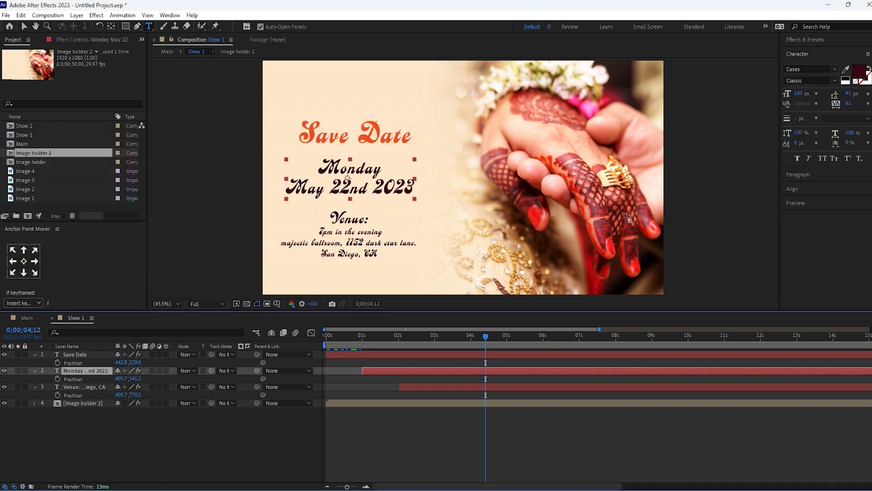
left_click(379, 136)
triple_click(352, 232)
left_click(846, 69)
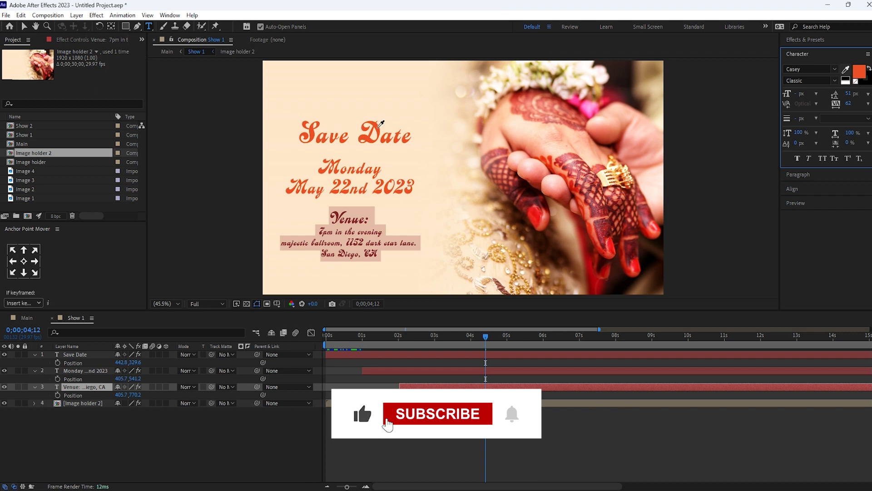
left_click(379, 127)
left_click(560, 410)
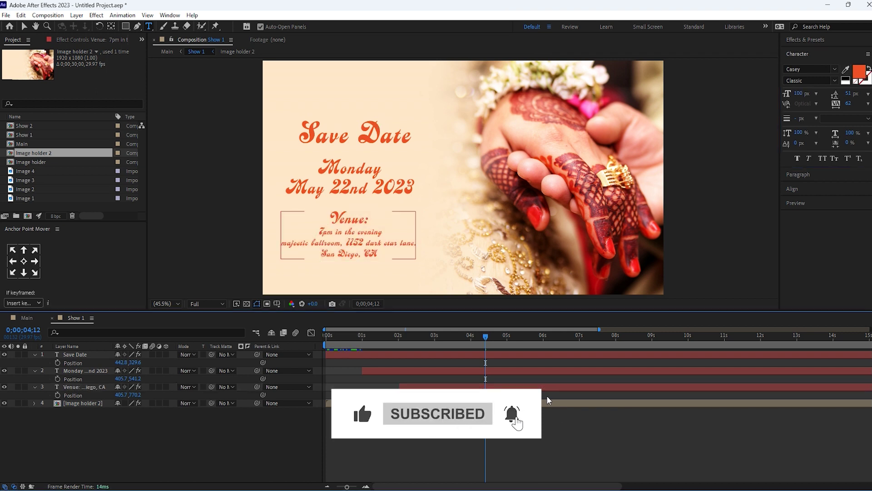
key("space")
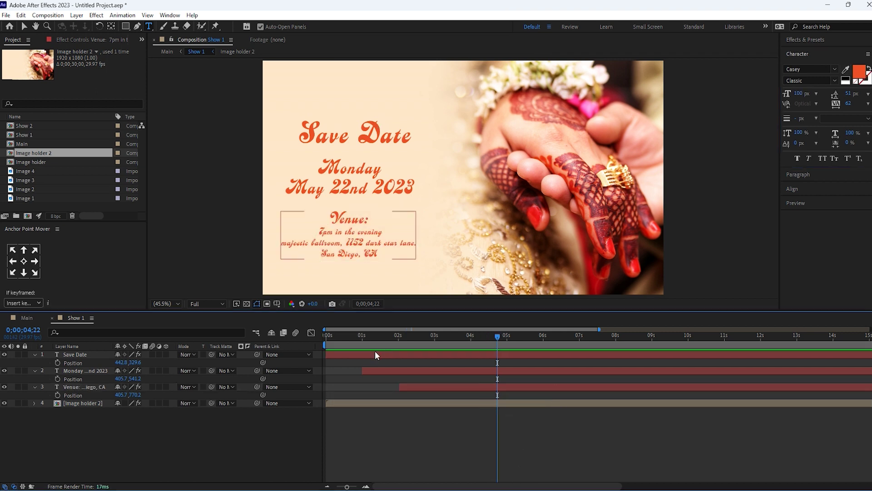
- Capitalise 'Majestic Ballroom' in the venue address
left_click(286, 243)
key("BackSpace")
type("M")
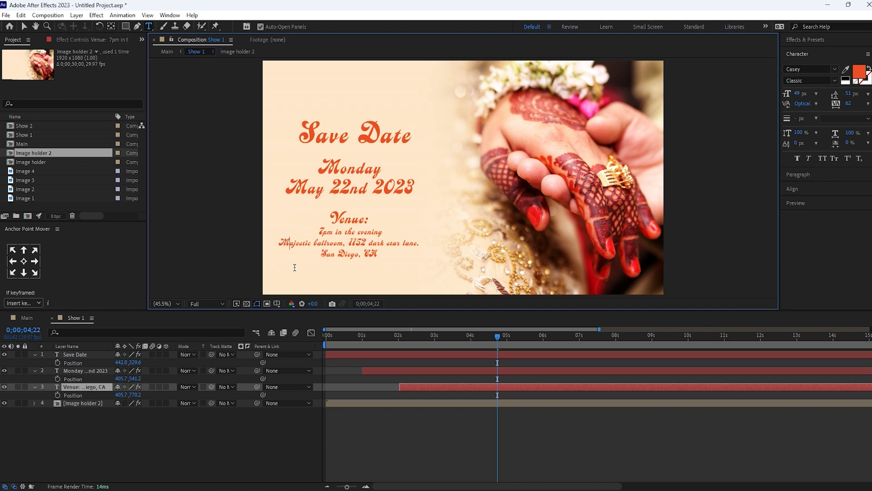
left_click(317, 244)
key("BackSpace")
type("B")
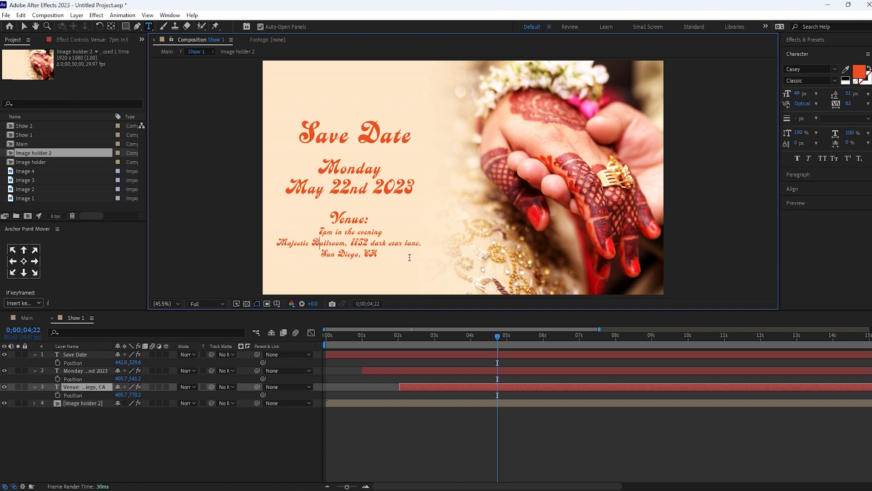
- Capitalise 'Dark Star Lane' in the venue address and preview the slide
left_click(375, 244)
key("BackSpace")
type("D")
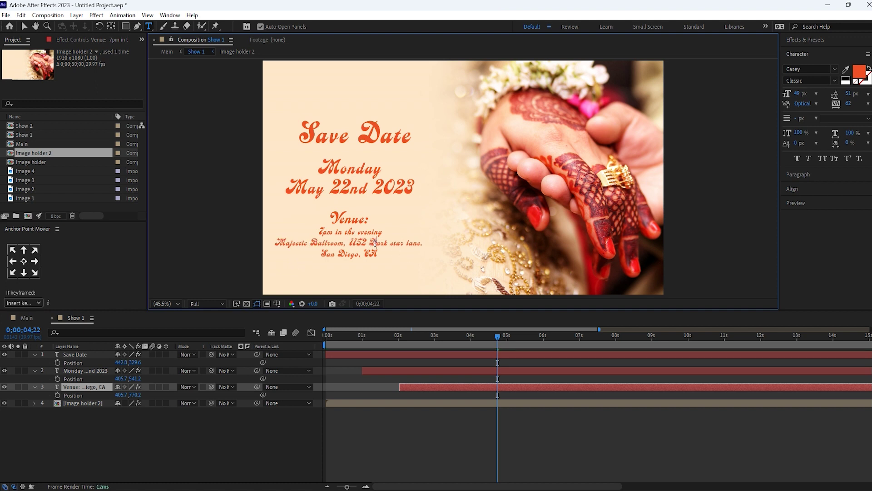
key("BackSpace")
type("S")
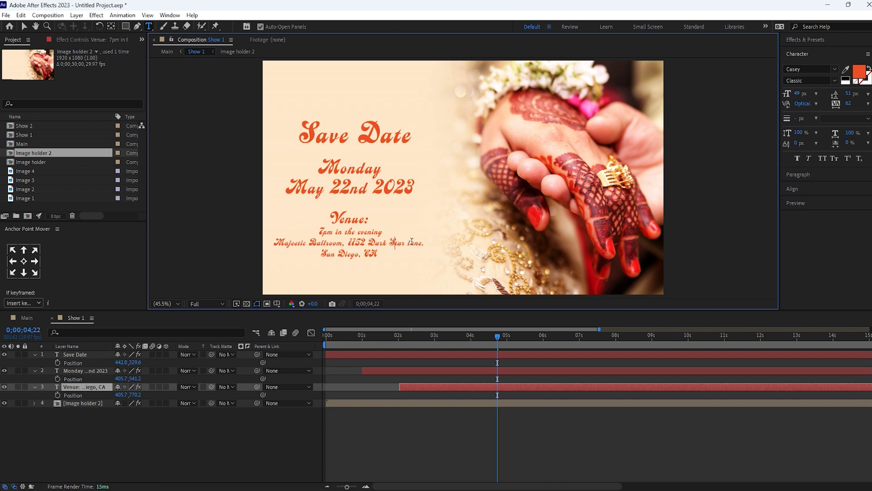
left_click(411, 244)
key("BackSpace")
type("L")
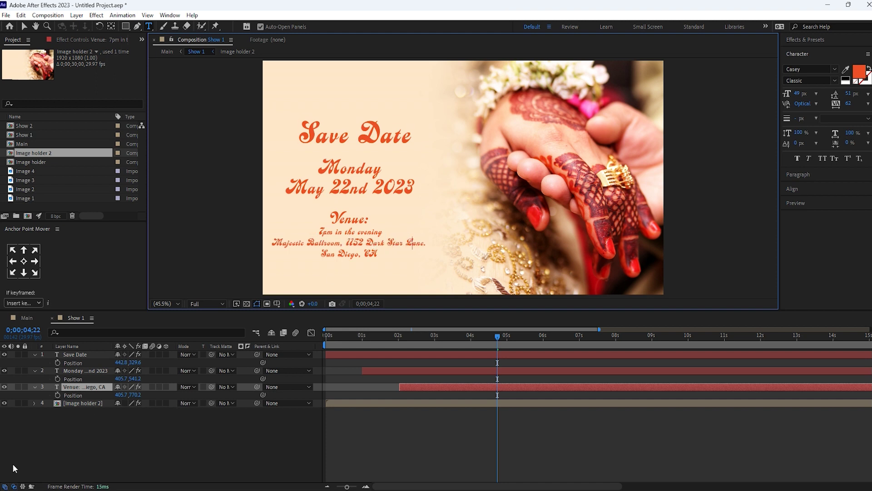
left_click(83, 444)
left_click(388, 337)
key("space")
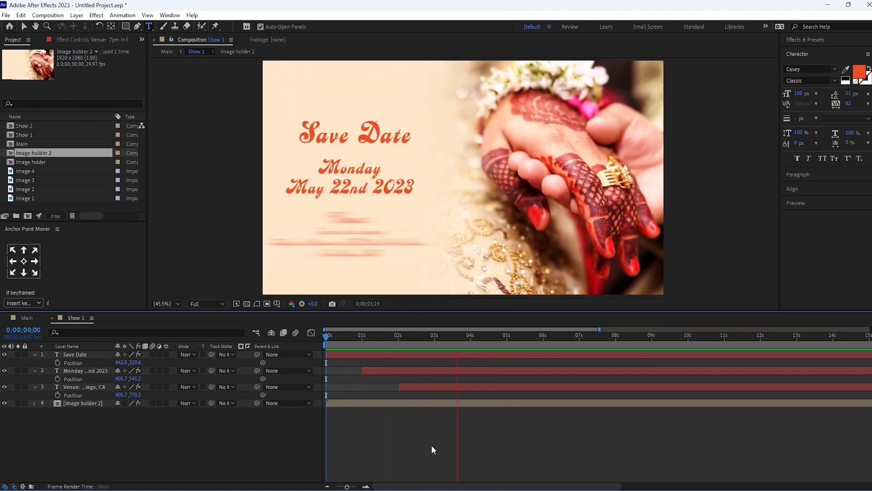
- Stop the preview, collapse the four slide layers' properties, and return to the Main composition
key("space")
key("ctrl+t")
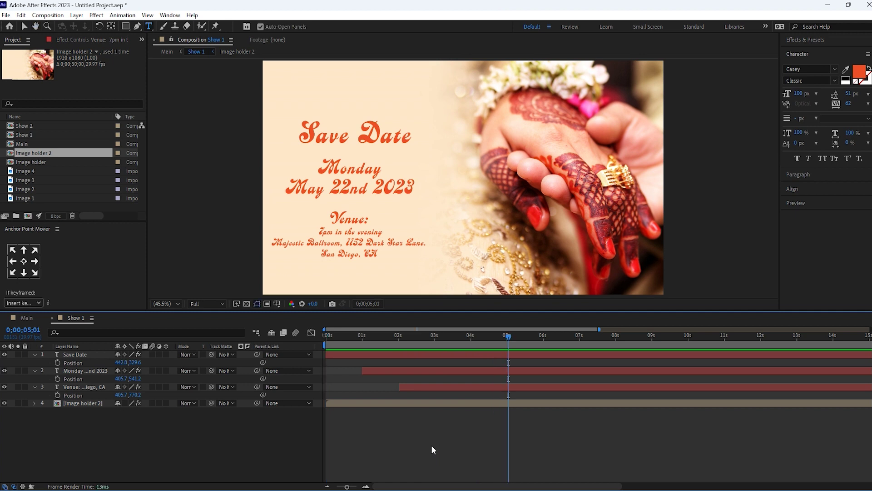
left_click_drag(84, 411, 86, 347)
left_click(34, 355)
left_click(93, 412)
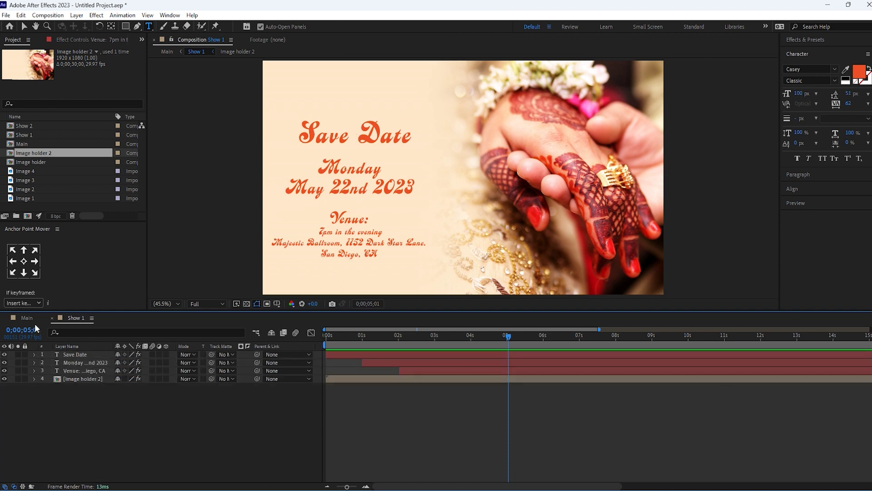
left_click(28, 320)
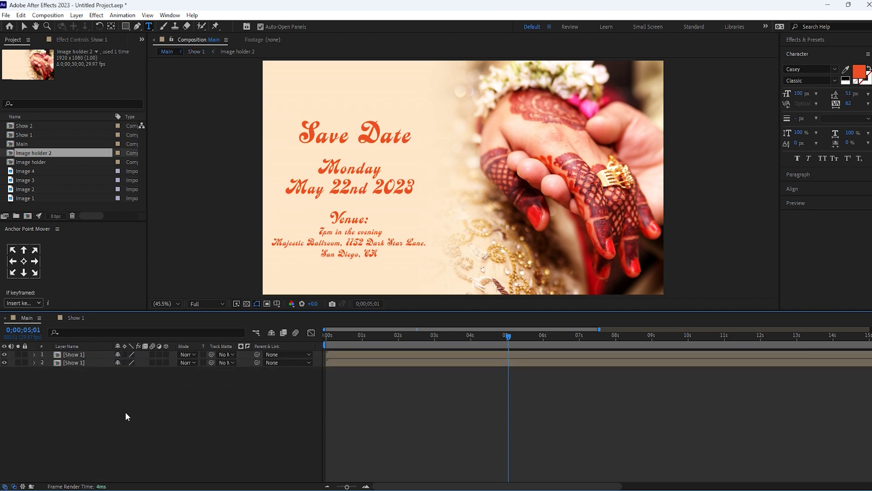
- Replace the top Main layer with Show 2 and move Show 1 above it
left_click(78, 356)
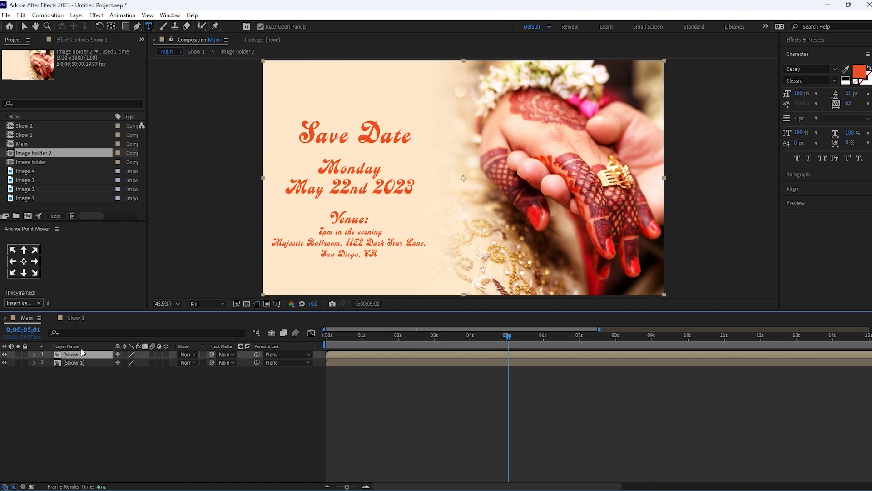
left_click(13, 127)
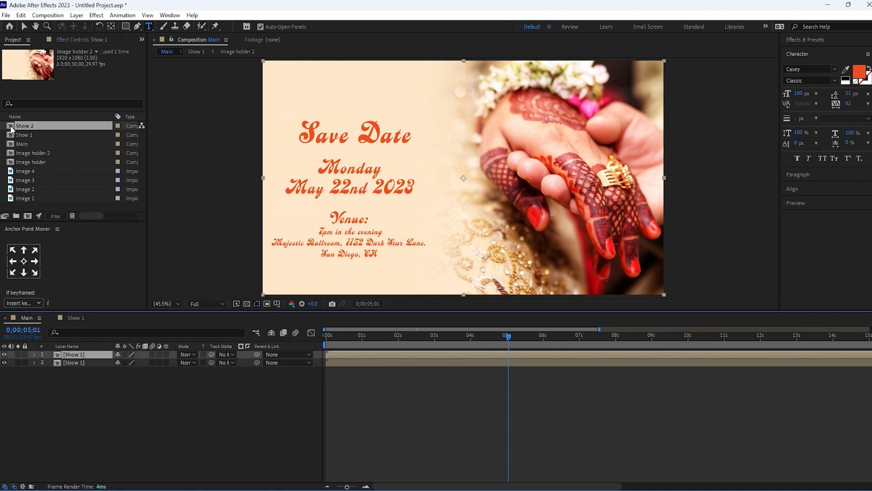
left_click_drag(13, 128, 56, 357)
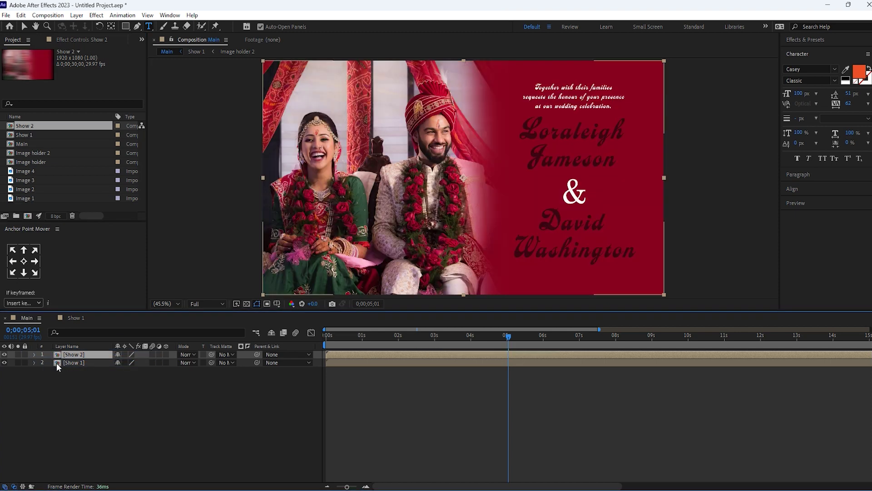
left_click(58, 364)
key("ctrl+]")
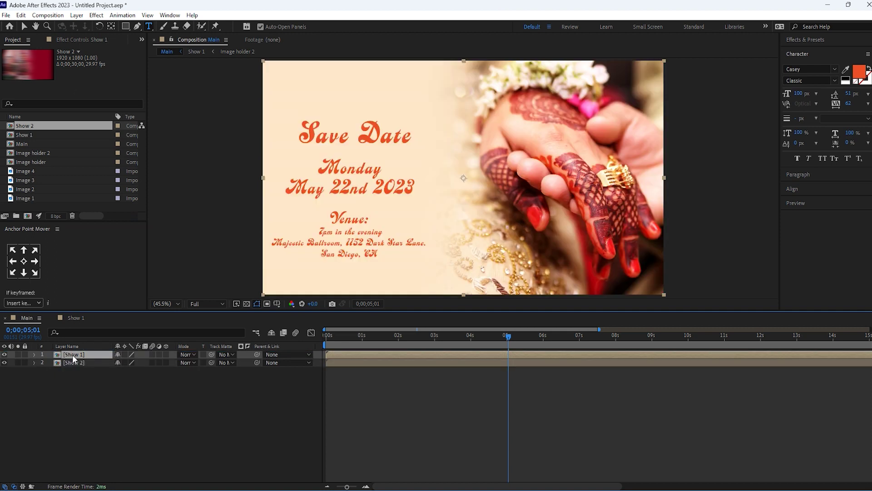
left_click_drag(358, 337, 544, 348)
left_click(587, 402)
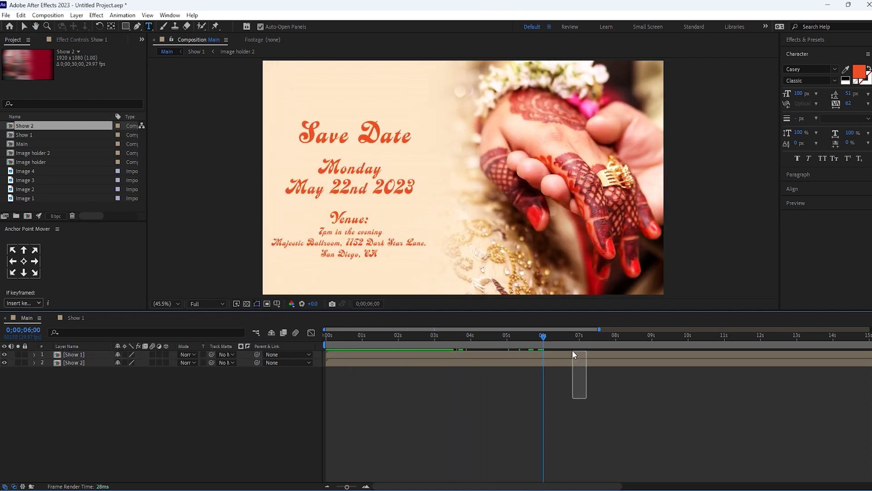
- Split both layers at 6 s, delete the extra halves, start Show 1 near 5.6 s, and preview
left_click(81, 357)
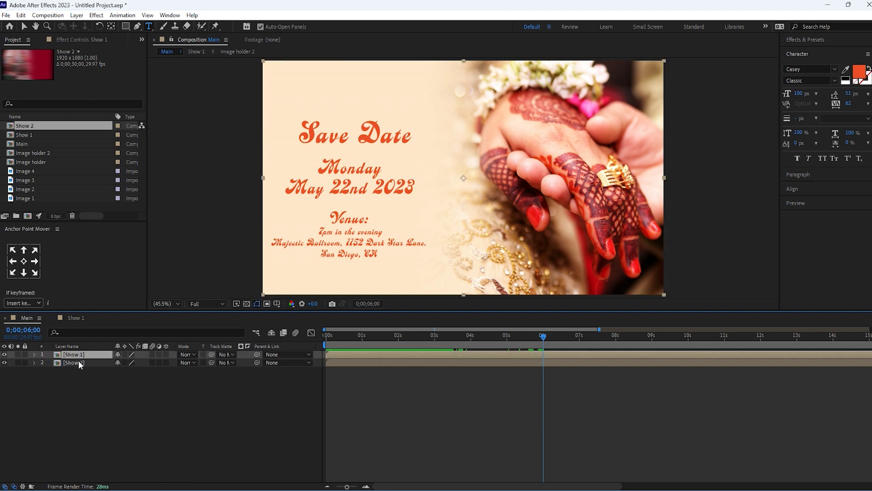
left_click(80, 366, "shift")
key("ctrl+shift+d")
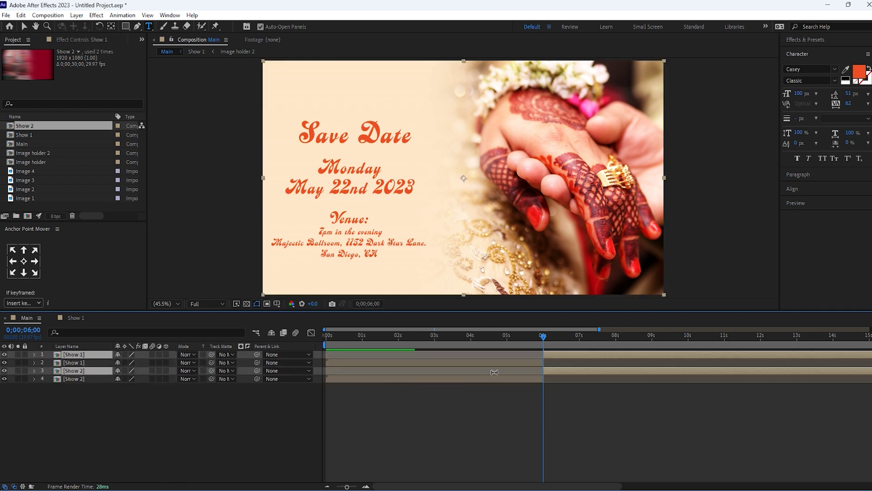
key("Delete")
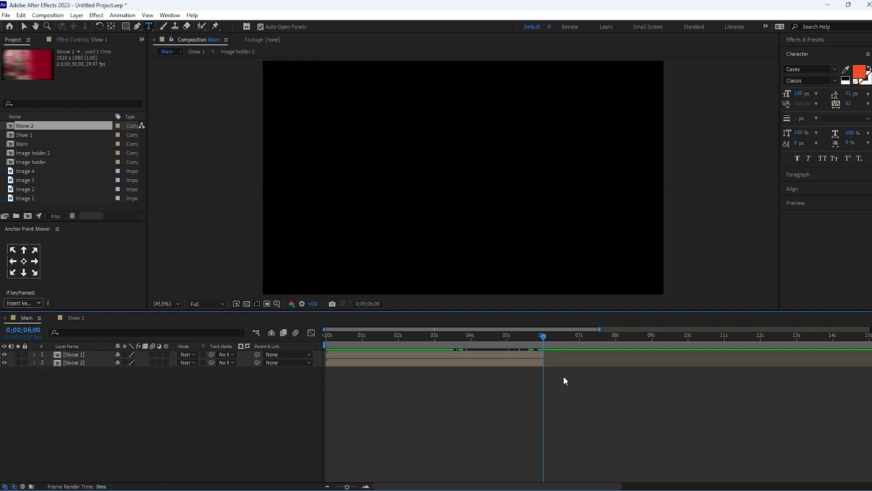
left_click_drag(522, 345, 543, 344)
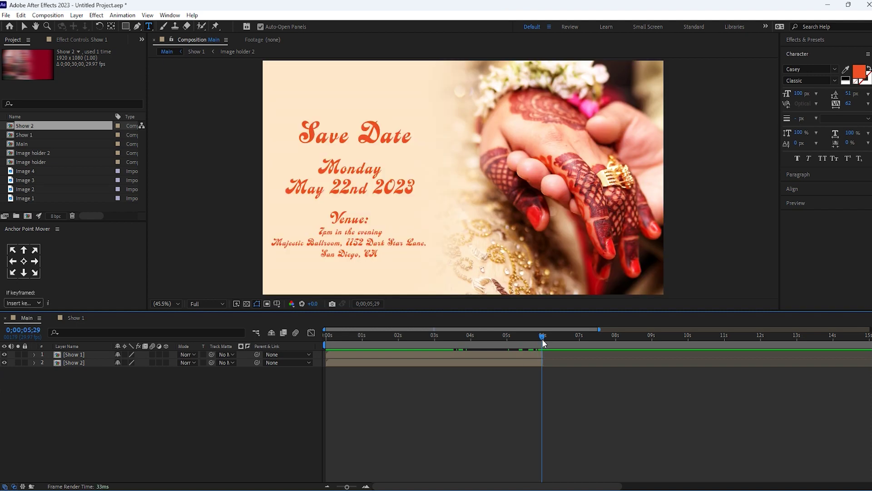
left_click_drag(409, 357, 623, 362)
left_click_drag(531, 336, 301, 334)
key("space")
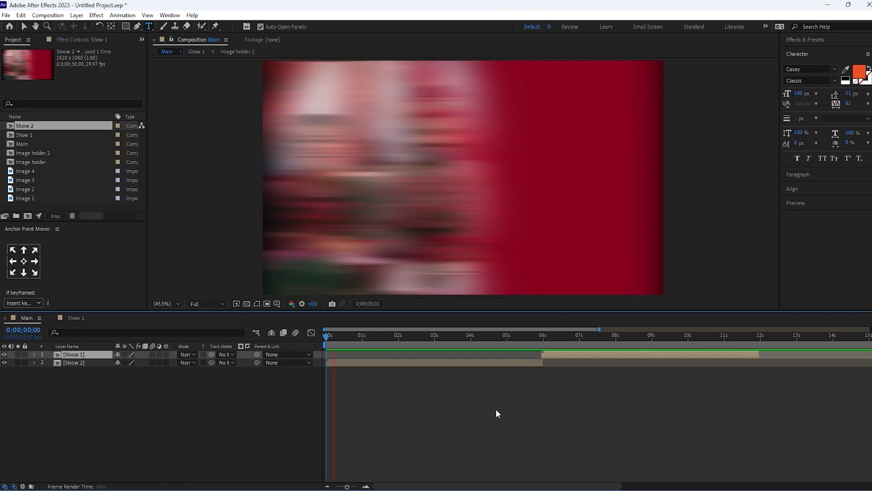
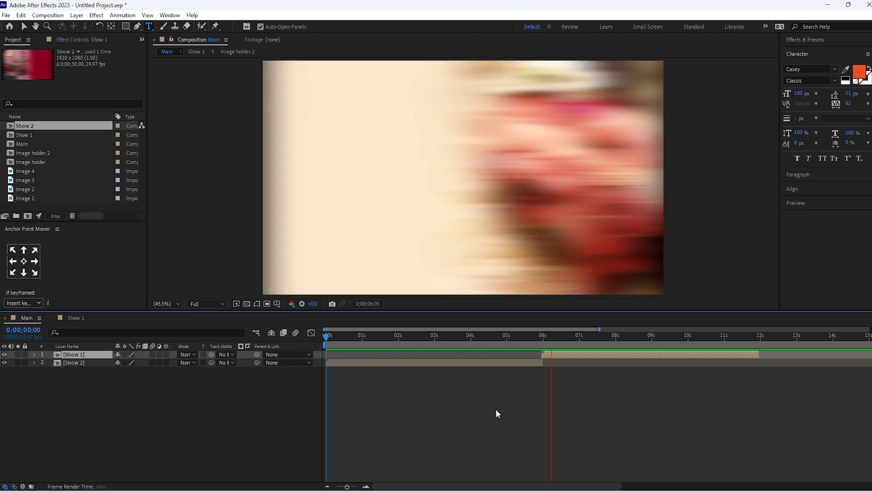
- At about 5;11, apply the Directional Blur effect to the Show 2 layer
mouse_move(539, 335)
left_mouse_down()
mouse_move(508, 334)
mouse_move(530, 334)
mouse_move(508, 334)
mouse_move(522, 333)
left_mouse_up()
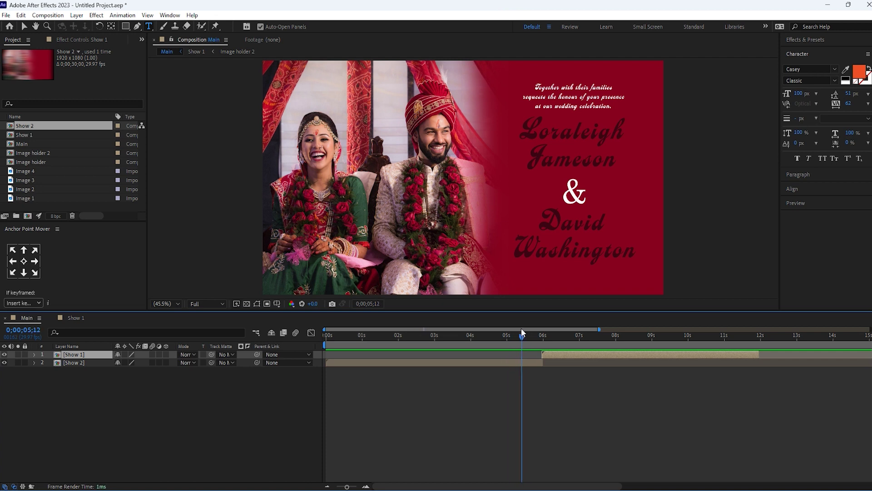
left_click(822, 40)
left_click_drag(819, 266, 423, 368)
- Set Show 2's Directional Blur Length to 240 and Direction to 90°
key("v")
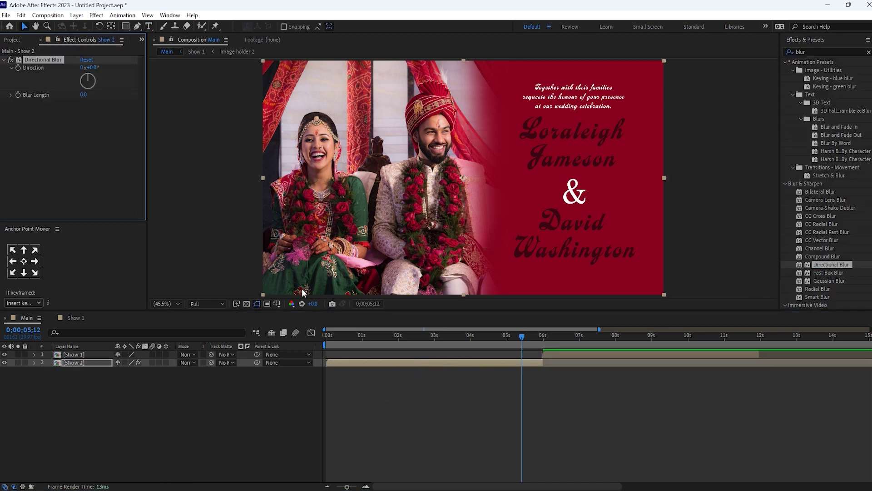
left_click(83, 95)
type("240")
key("Return")
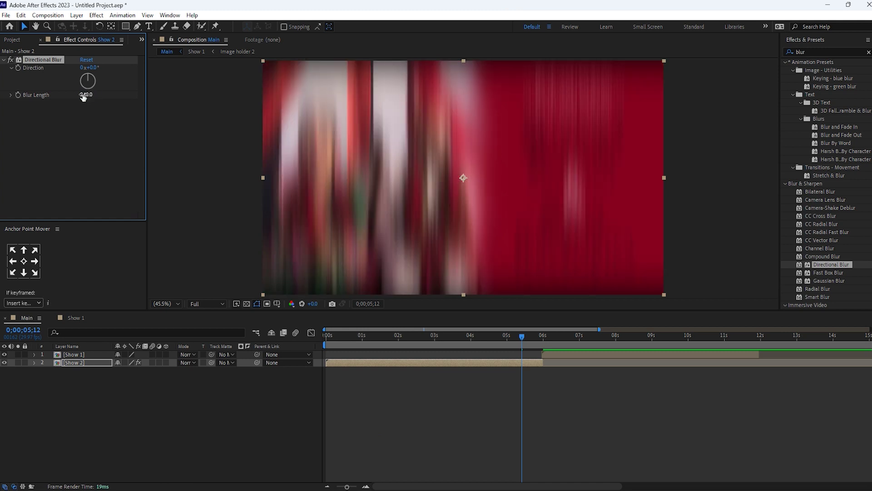
left_click(93, 68)
key("Return")
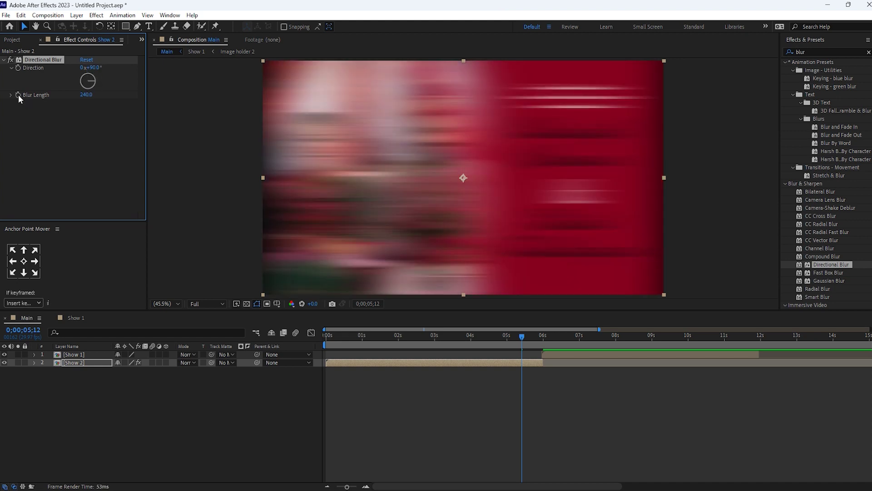
- Keyframe Blur Length to 0 at 6;16 and Easy Ease both Blur Length keyframes
left_click(563, 335)
left_click(86, 94)
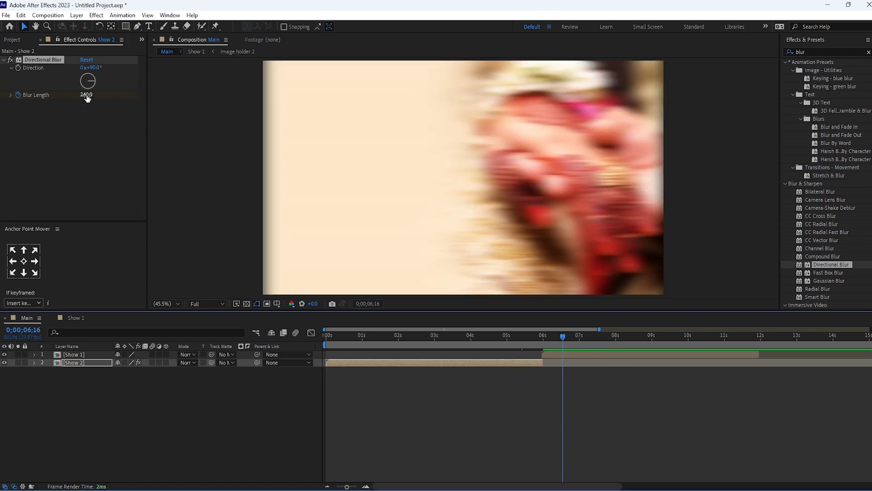
key("Return")
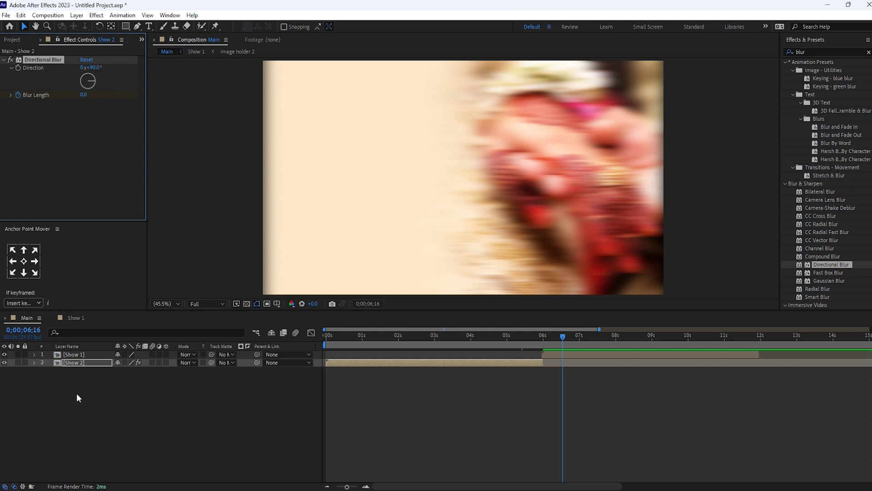
left_click(75, 365)
key("u")
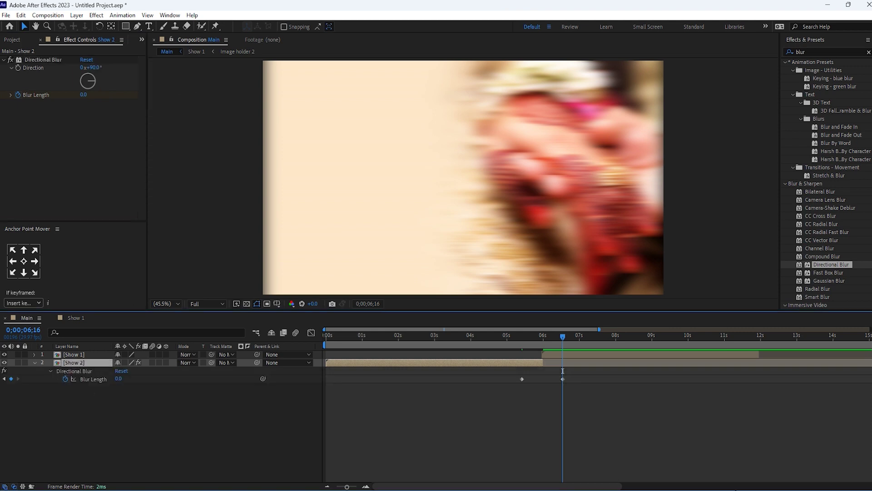
left_click_drag(609, 422, 504, 376)
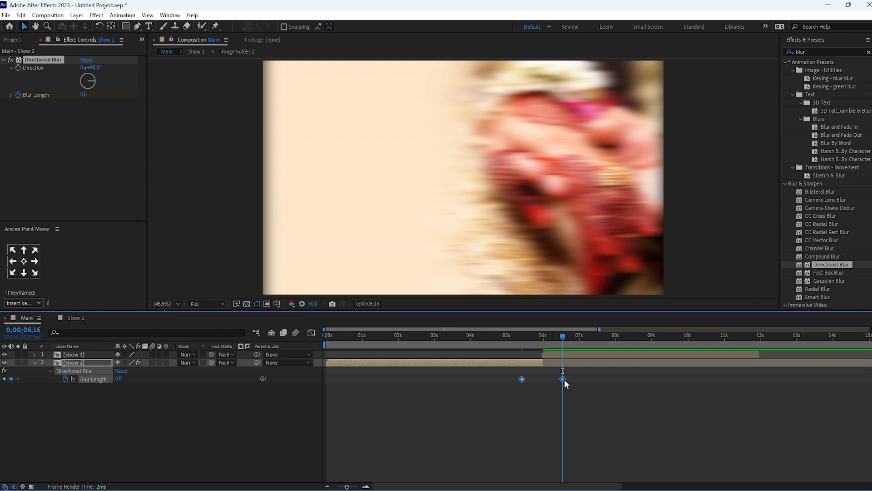
right_click(563, 380)
mouse_move(645, 380)
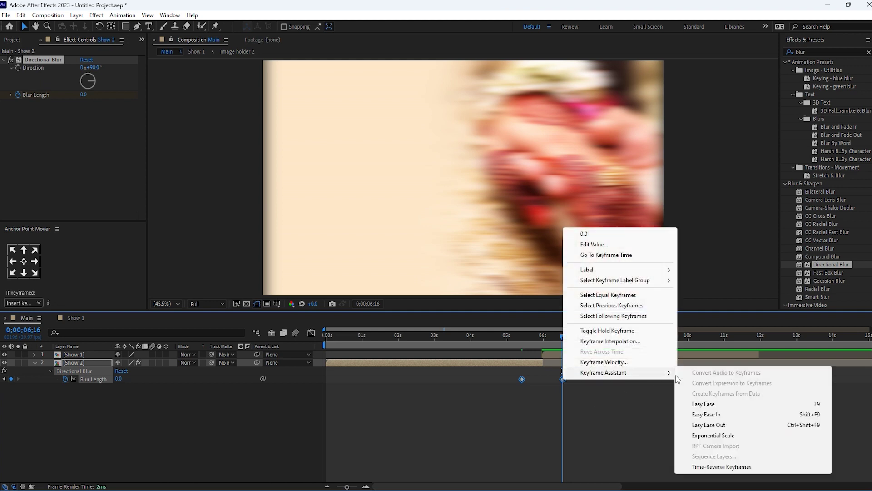
left_click(709, 404)
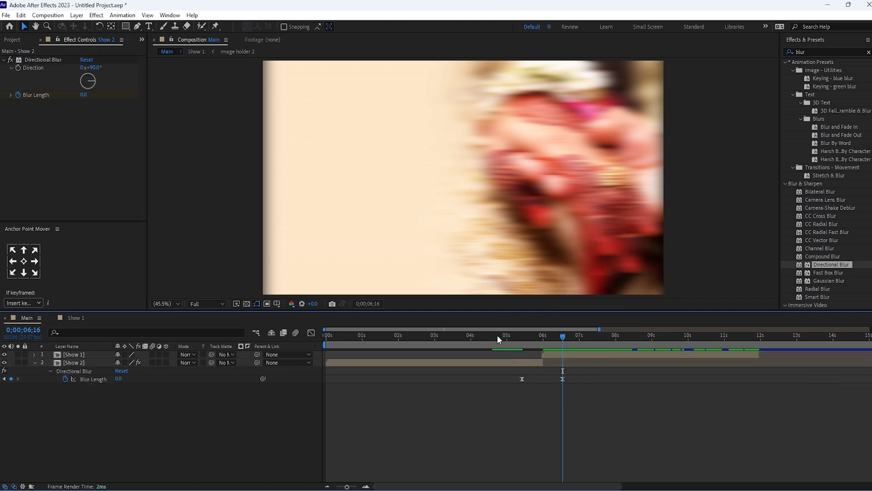
- Reverse the blur keyframes: Blur Length 0 at 5;12 and 240 at 6;16
left_click(494, 335)
key("space")
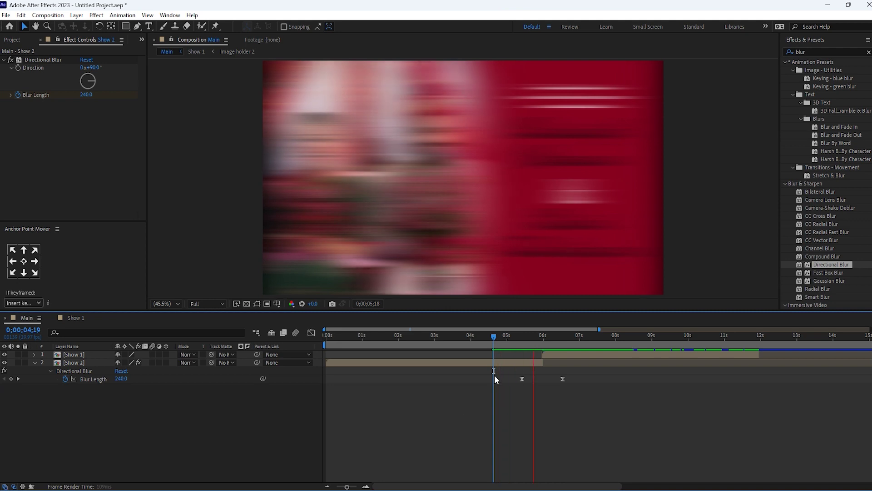
left_click(522, 337)
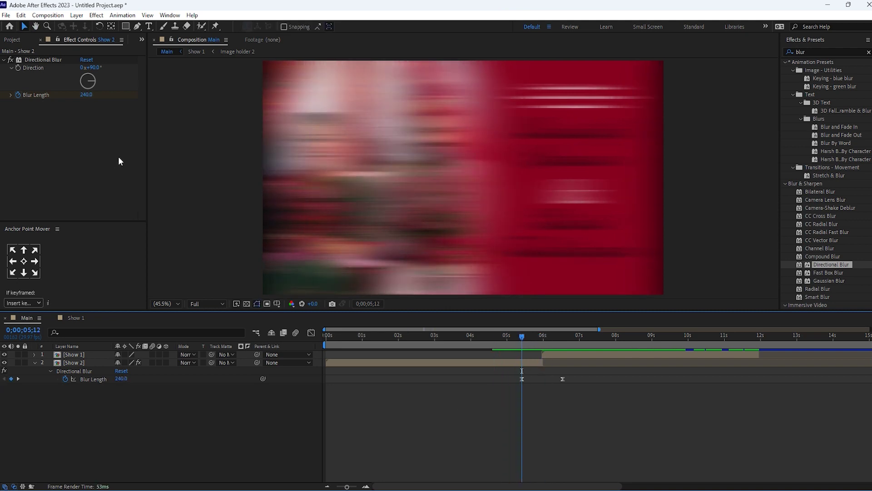
left_click(88, 95)
key("Return")
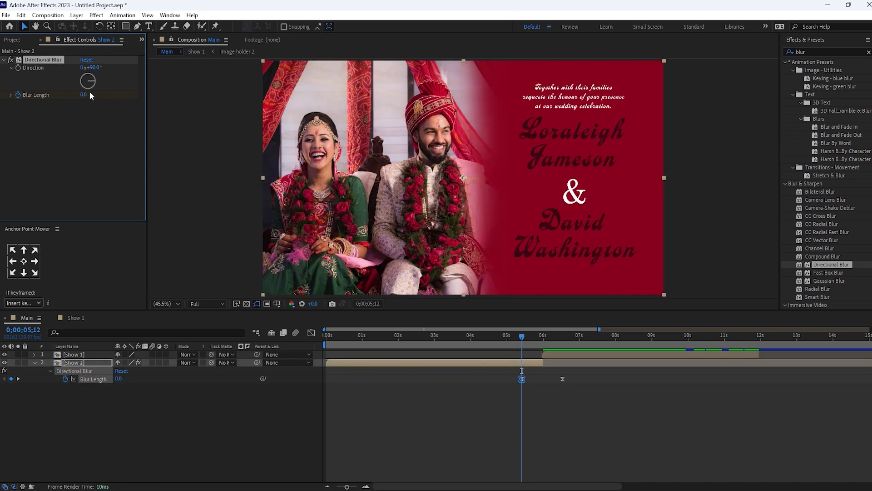
left_click(18, 379)
left_click(86, 95)
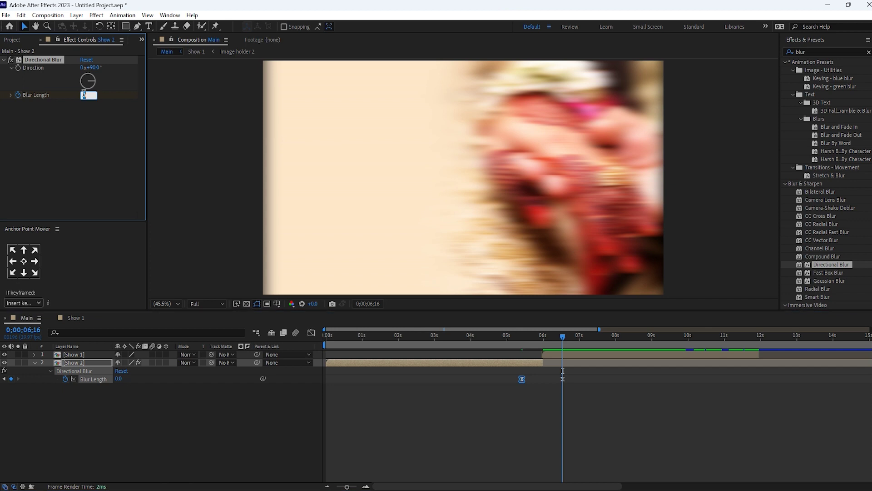
type("240")
key("Return")
- Preview the reworked blur transition from around 4;01
left_click(546, 379)
left_click_drag(504, 335, 472, 335)
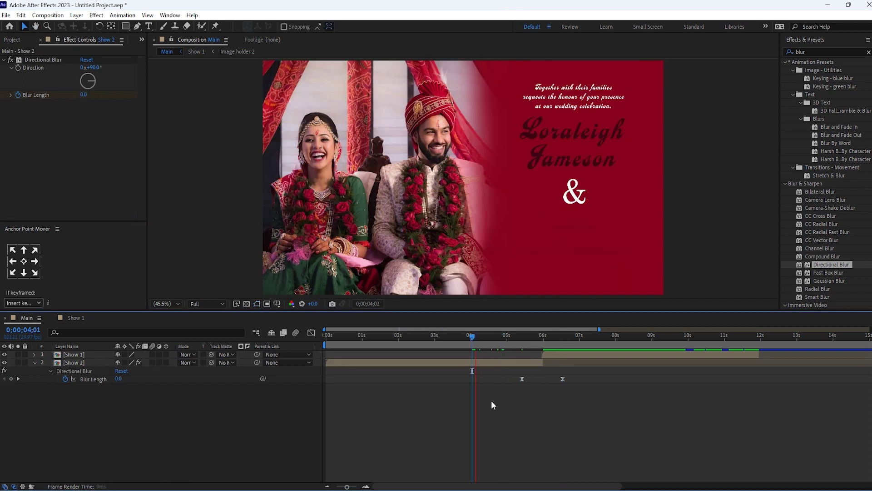
key("space")
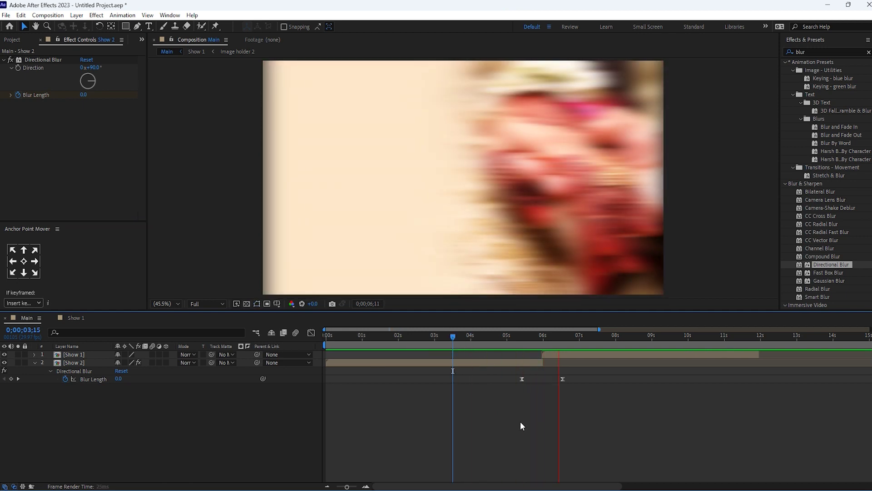
left_click(495, 336)
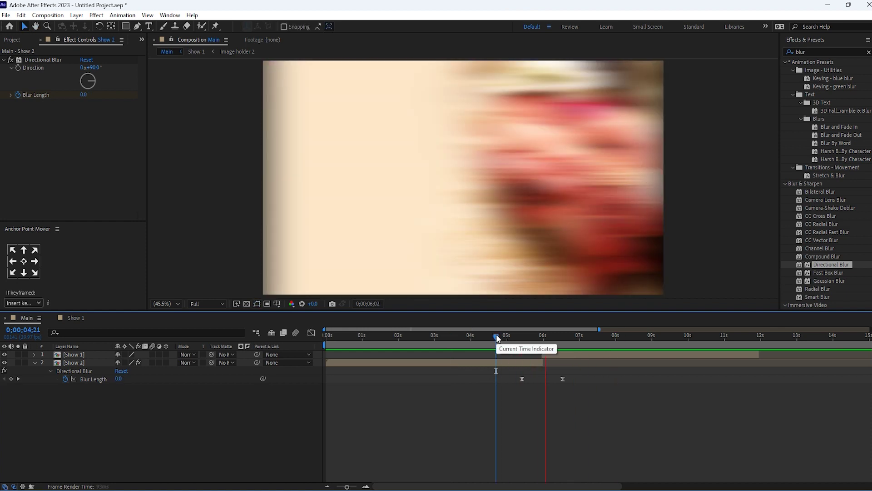
key("space")
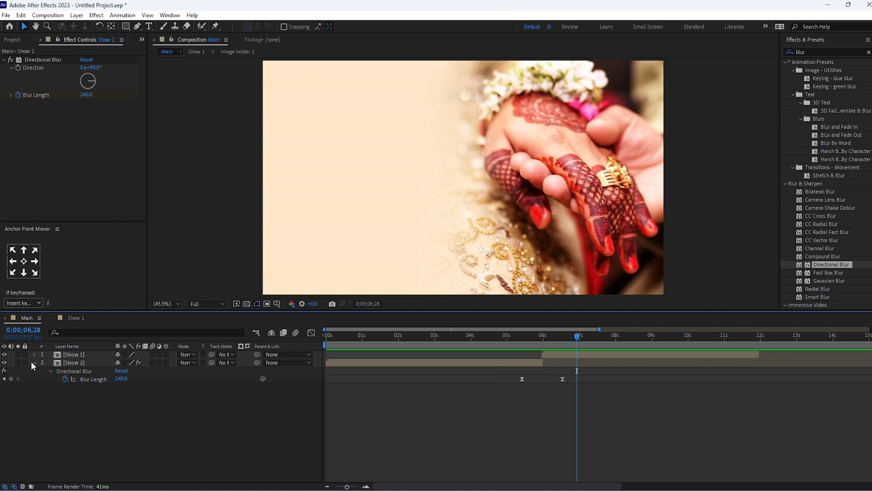
- Collapse Show 2's effects, preview the second slide from 6;02, and select Show 1
left_click(33, 363)
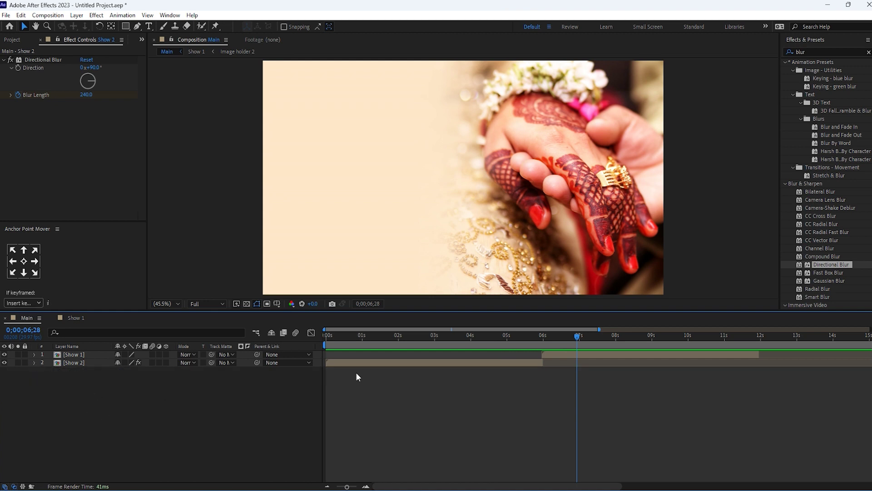
left_click(546, 336)
key("space")
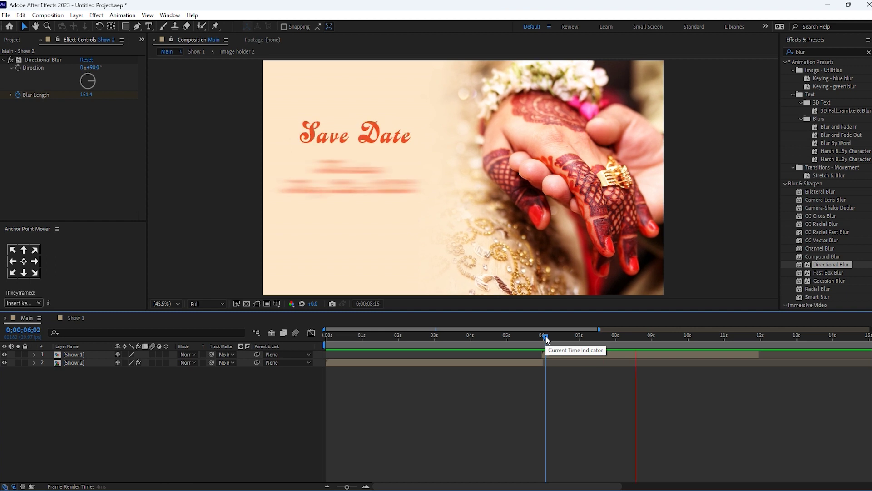
key("space")
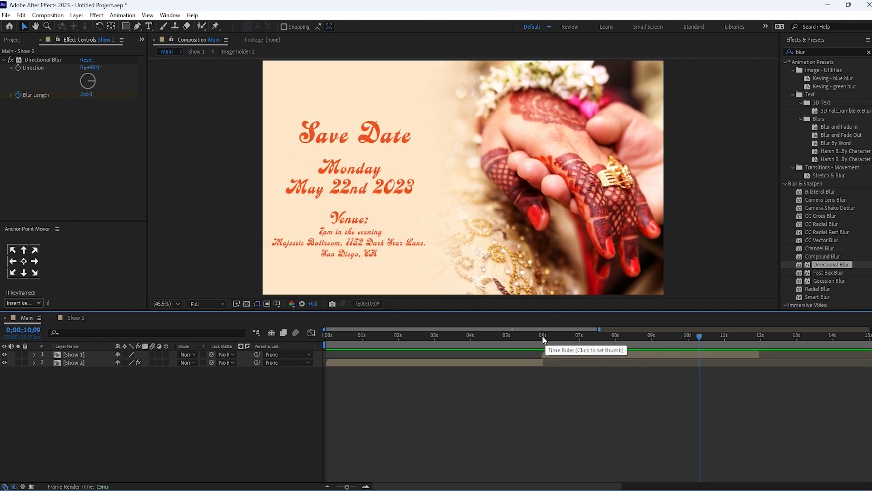
left_click(77, 356)
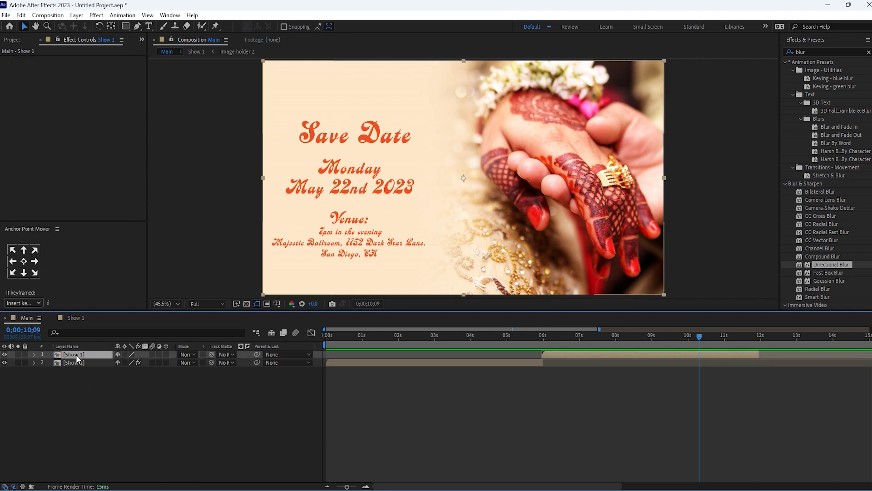
- Duplicate Show 1 in Main and duplicate the Show 2 comp as Show 3, opening it
key("ctrl+d")
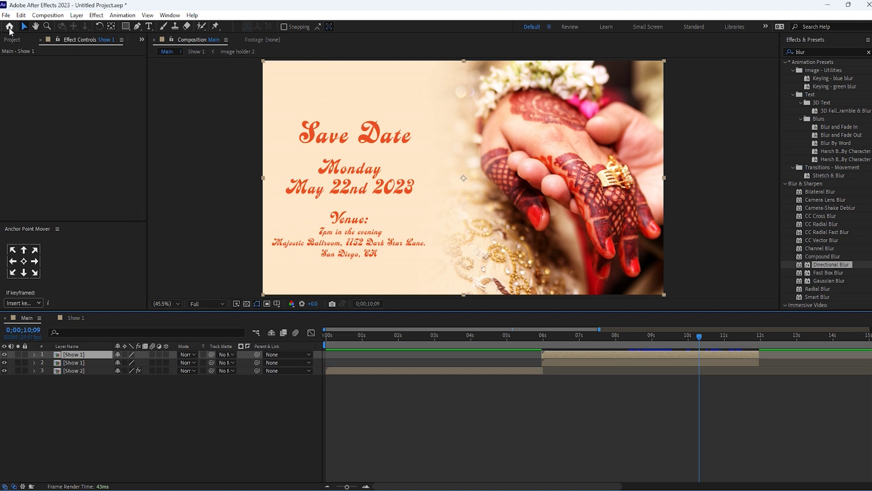
left_click(9, 41)
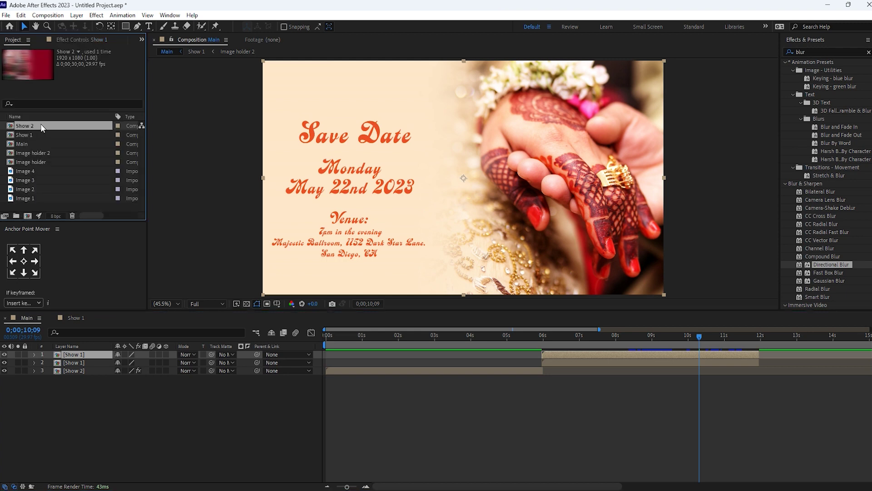
key("ctrl+d")
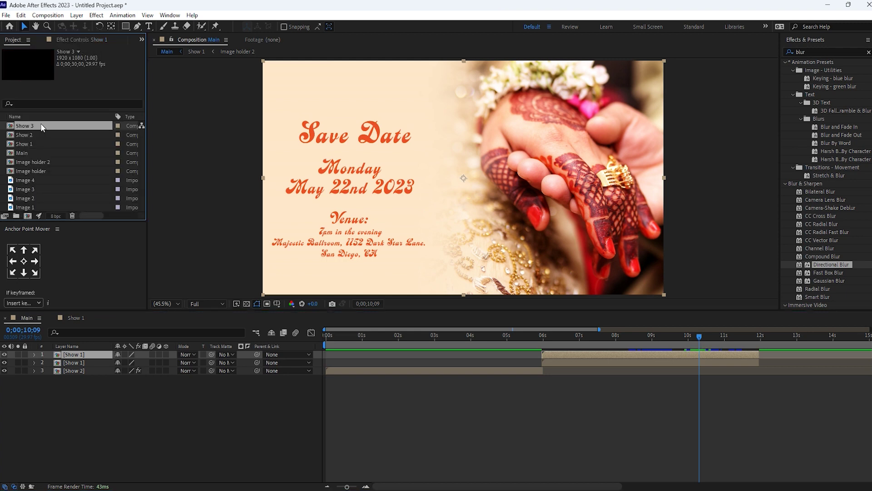
double_click(41, 127)
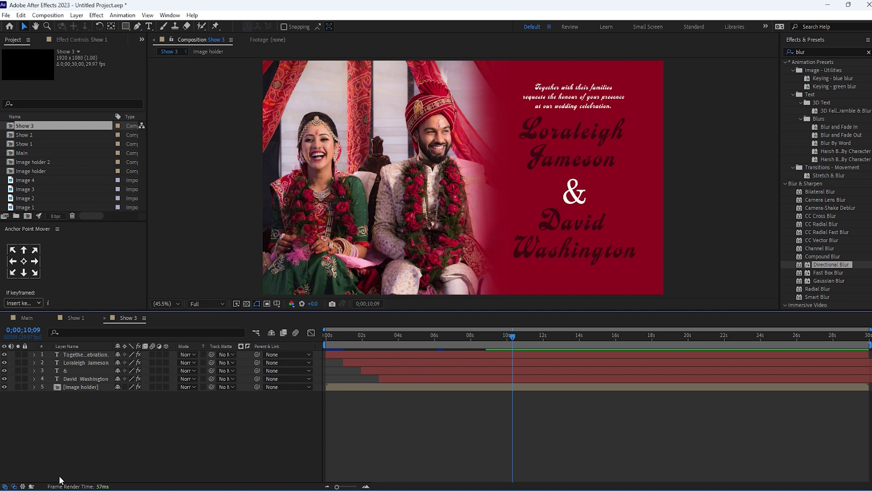
- Replace Show 3's Image holder layer with a new duplicate, Image holder 3
left_click(77, 387)
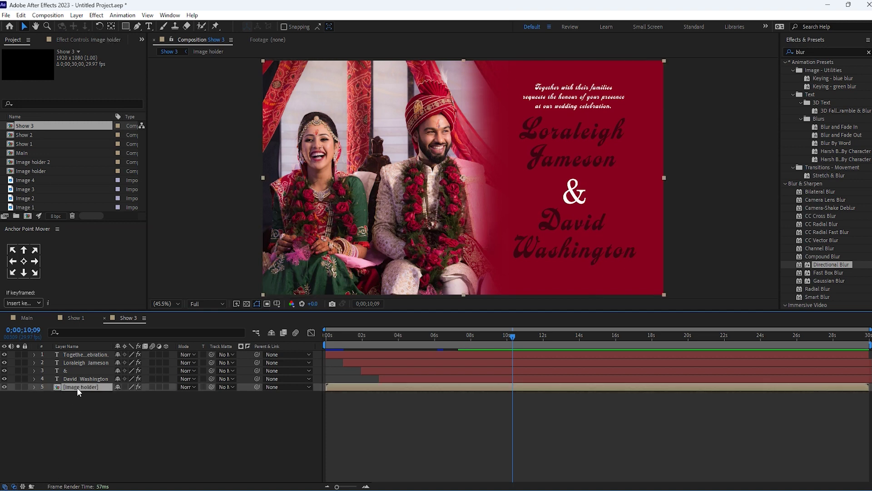
left_click(44, 162)
key("ctrl+d")
left_click_drag(11, 165, 59, 388)
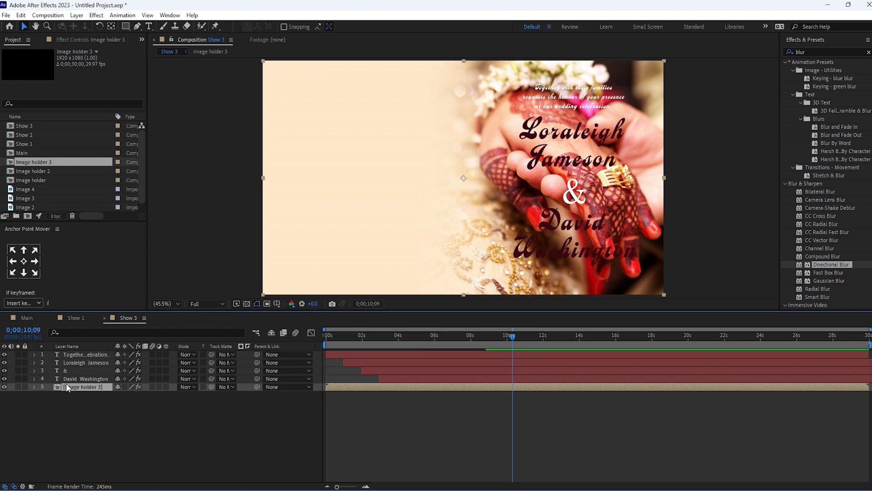
- In Image holder 3 at 10;05, delete the Image 2 and Shape Layer 1 layers
double_click(67, 387)
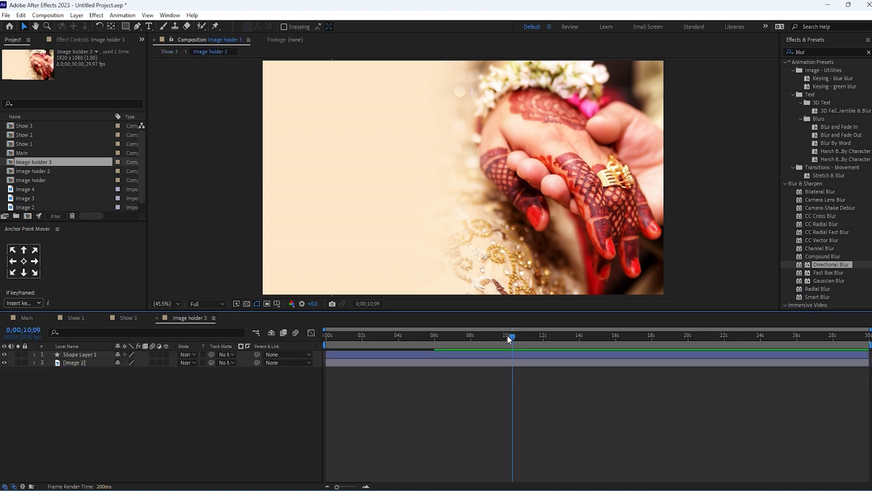
mouse_move(512, 339)
left_mouse_down()
mouse_move(497, 339)
mouse_move(510, 339)
left_mouse_up()
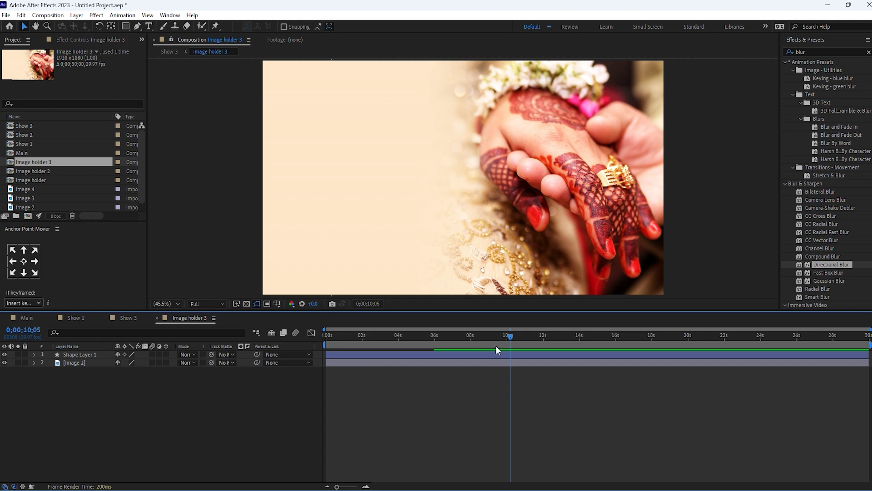
left_click(70, 362)
key("Delete")
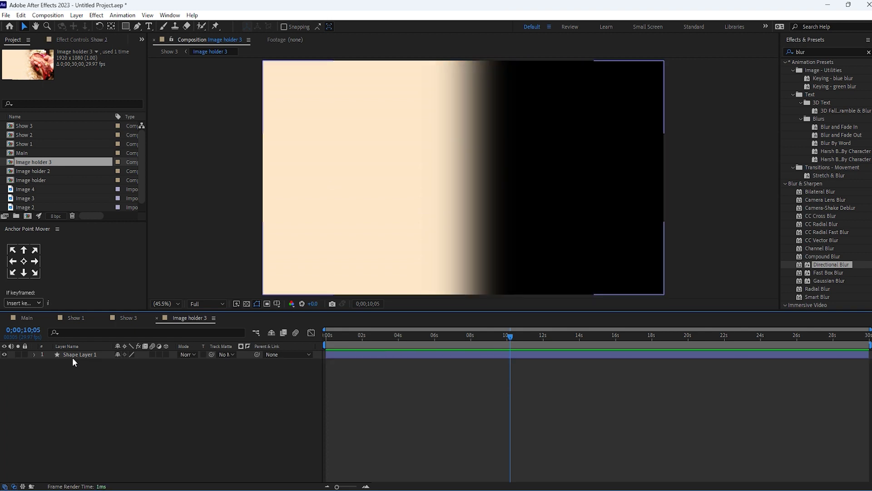
left_click(72, 357)
key("Delete")
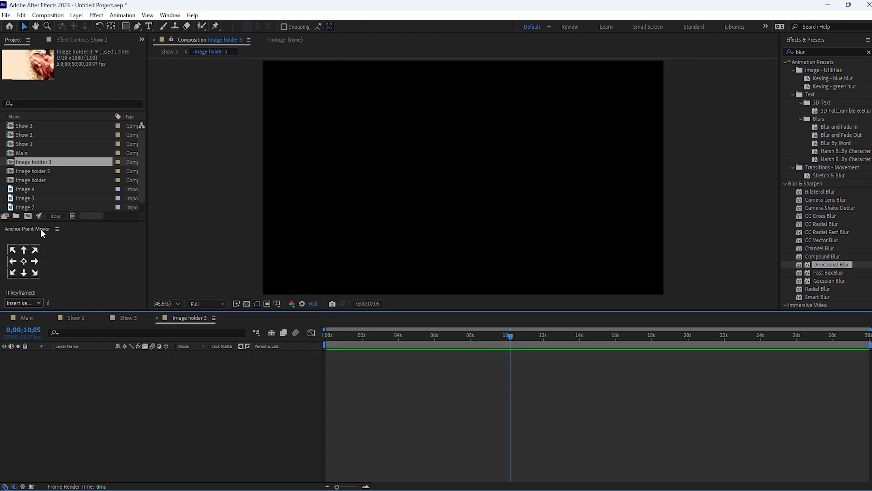
- Add the Image 3 photo, scale it to 31% and place it on the left
left_click_drag(27, 199, 53, 356)
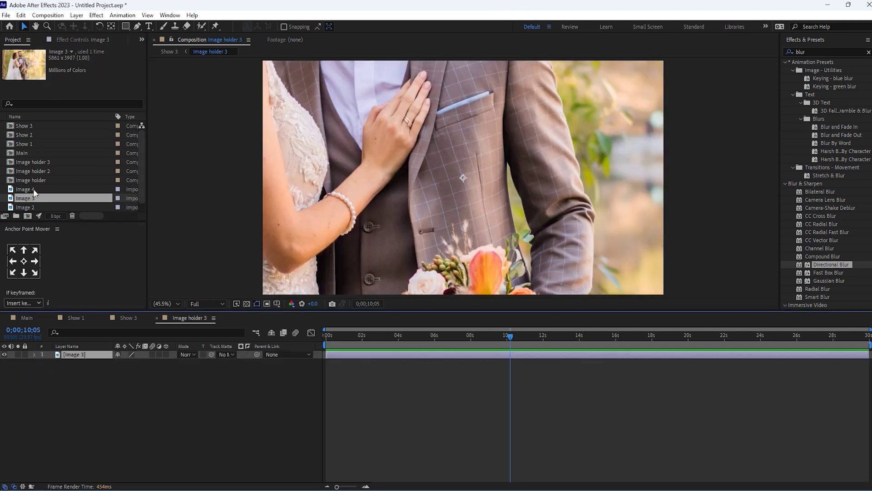
key("s")
left_click_drag(136, 363, 115, 362)
key("Return")
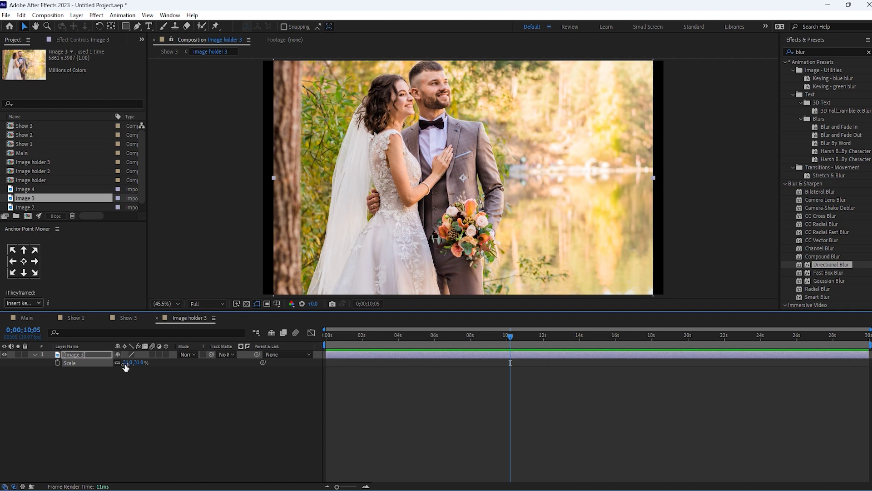
key("p")
left_click_drag(121, 363, 58, 363)
left_click(53, 378)
left_click(35, 355)
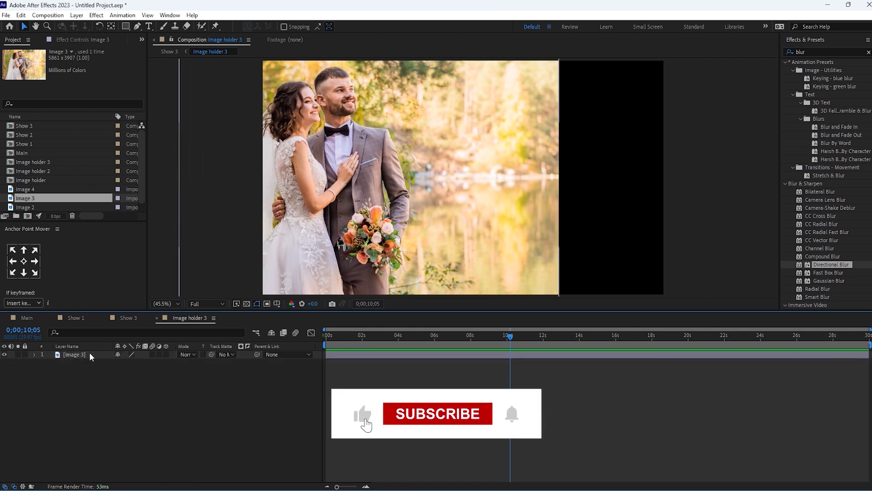
left_click(88, 354)
- Add Image 4 above Image 3, scaled to 75% and positioned on the right
left_click_drag(31, 189, 75, 369)
key("s")
mouse_move(129, 373)
left_mouse_down()
mouse_move(119, 374)
mouse_move(127, 371)
left_mouse_up()
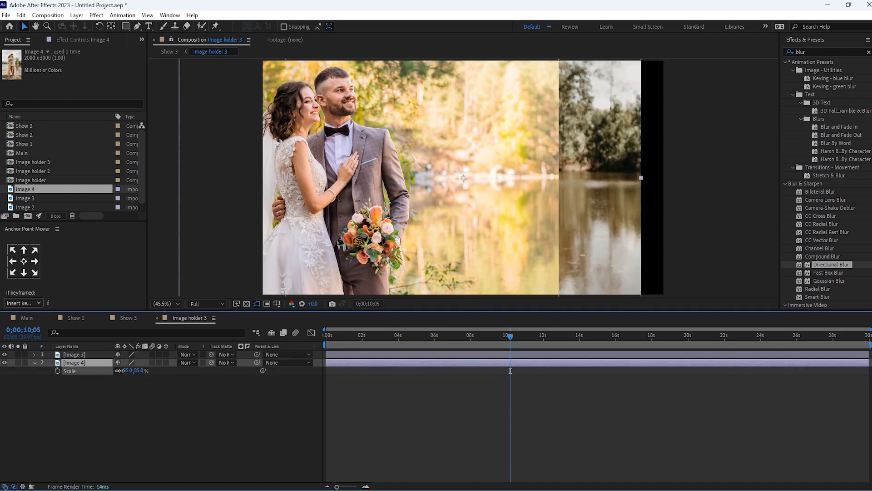
left_click(74, 357)
key("ctrl+bracketright")
left_click_drag(130, 363, 449, 396)
left_click(89, 357)
key("p")
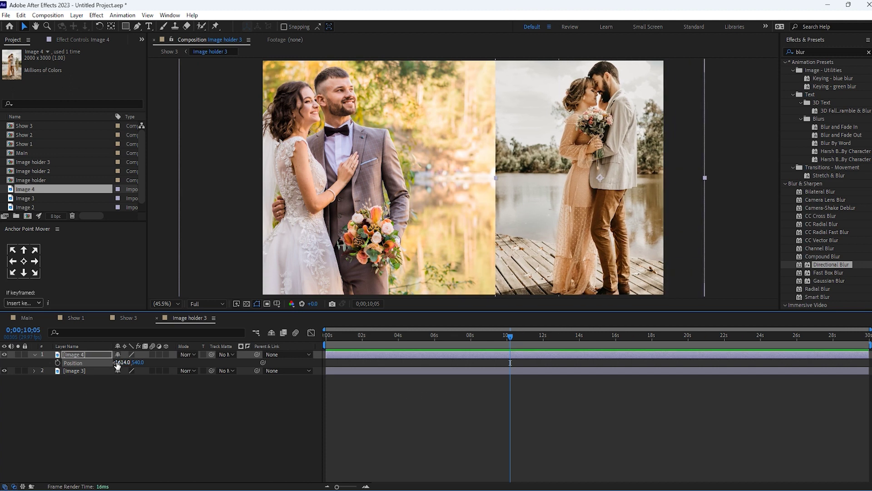
key("shift+s")
mouse_move(129, 371)
left_mouse_down()
mouse_move(104, 359)
mouse_move(158, 363)
mouse_move(135, 360)
left_mouse_up()
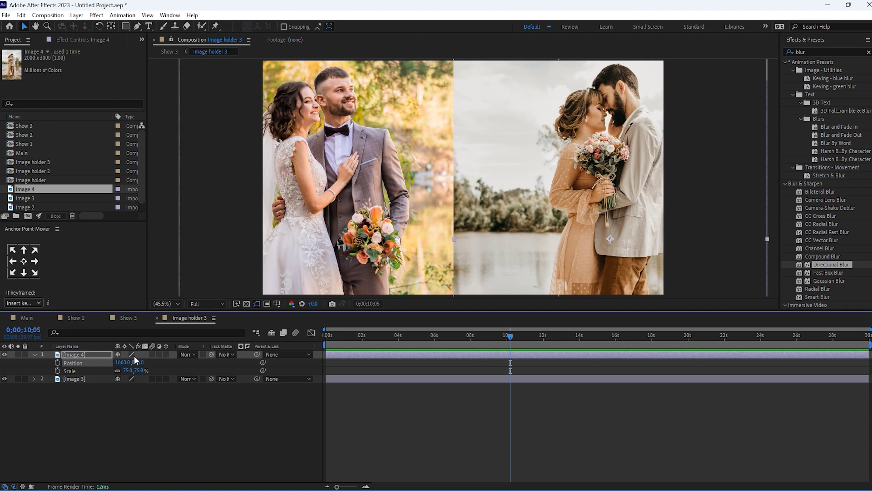
left_click(34, 354)
left_click(83, 391)
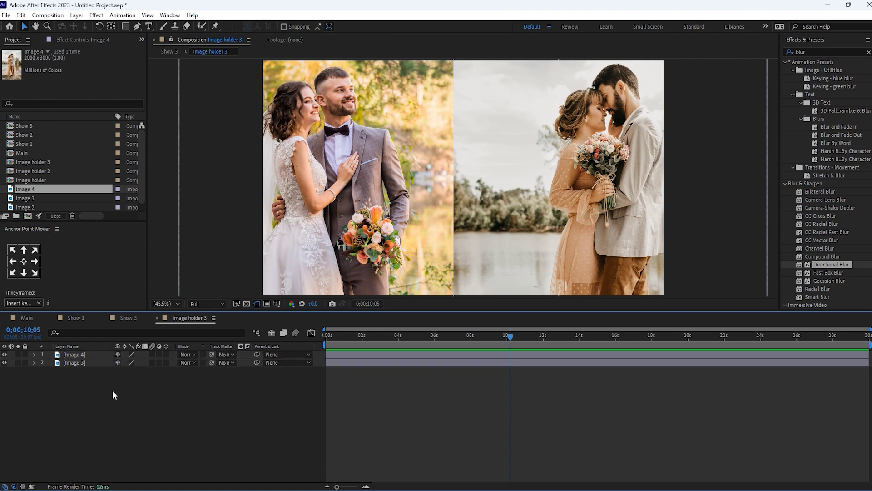
- Create a full-frame beige rectangle shape layer and mask it to a central strip
double_click(126, 26)
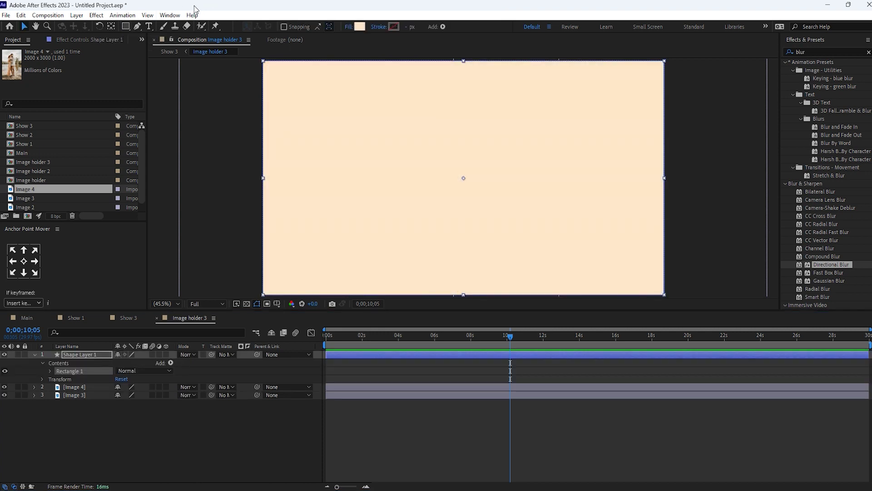
left_click(126, 27)
left_click(258, 26)
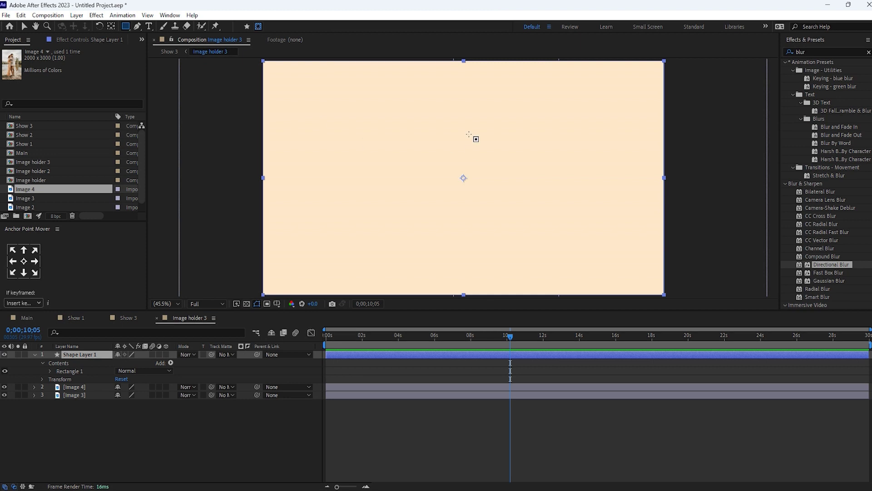
left_click_drag(404, 60, 559, 316)
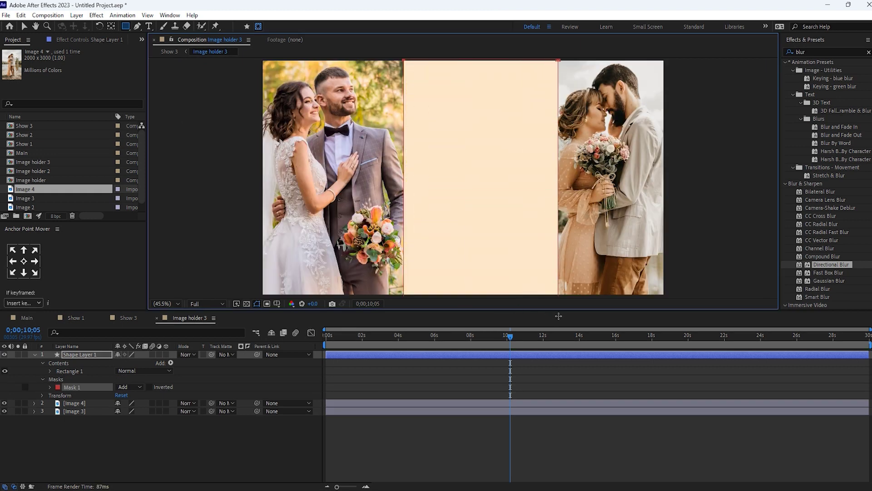
- Nudge the strip slightly left and feather its mask edges
left_click(80, 354)
key("p")
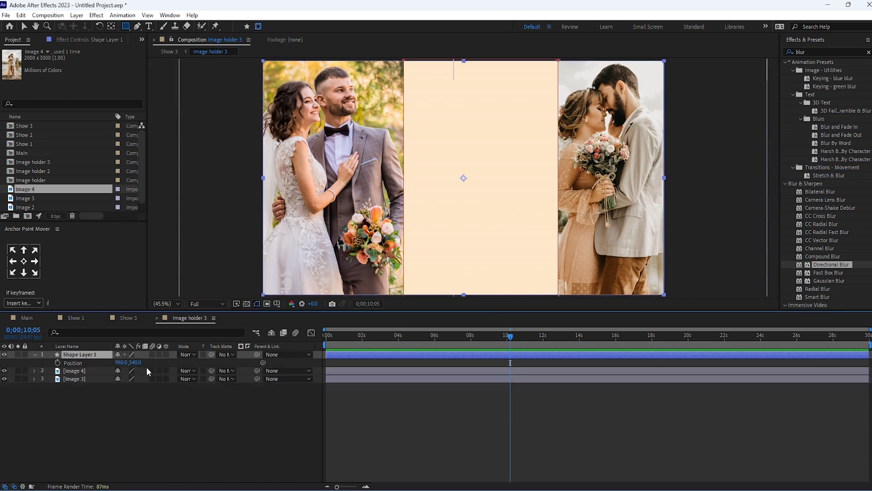
left_click_drag(117, 363, 104, 358)
left_click(88, 456)
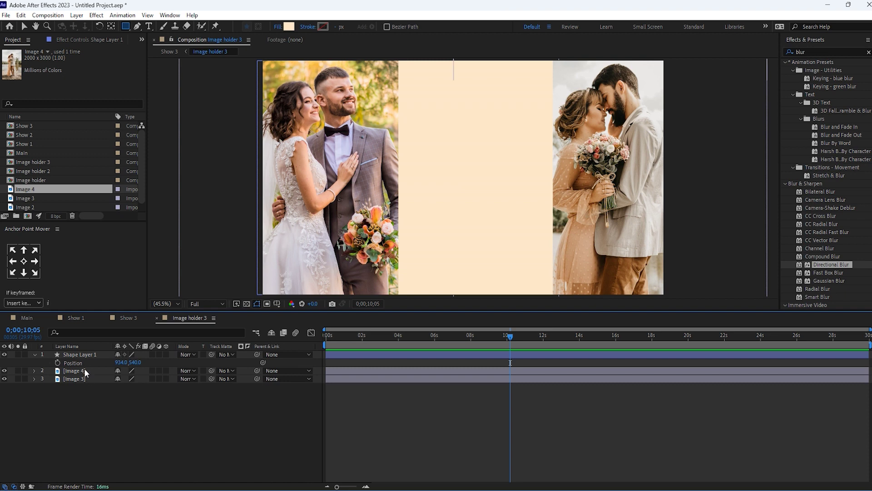
left_click(82, 354)
key("m")
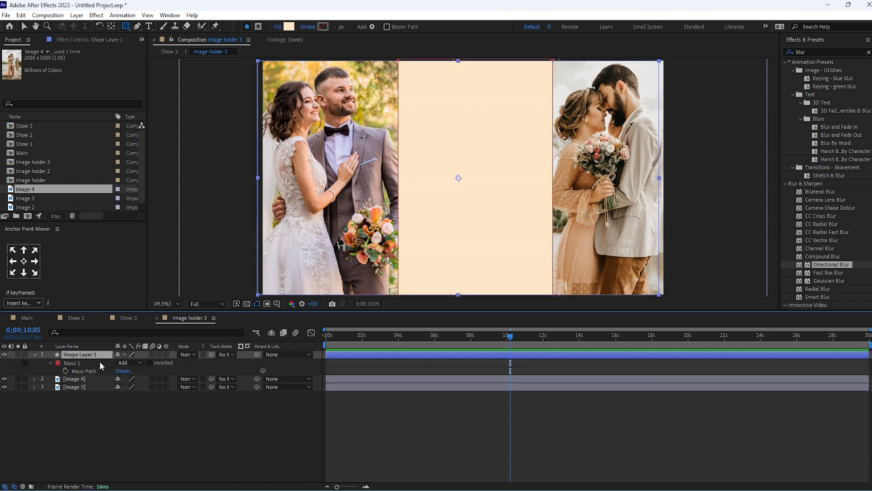
left_click(50, 362)
left_click(50, 363)
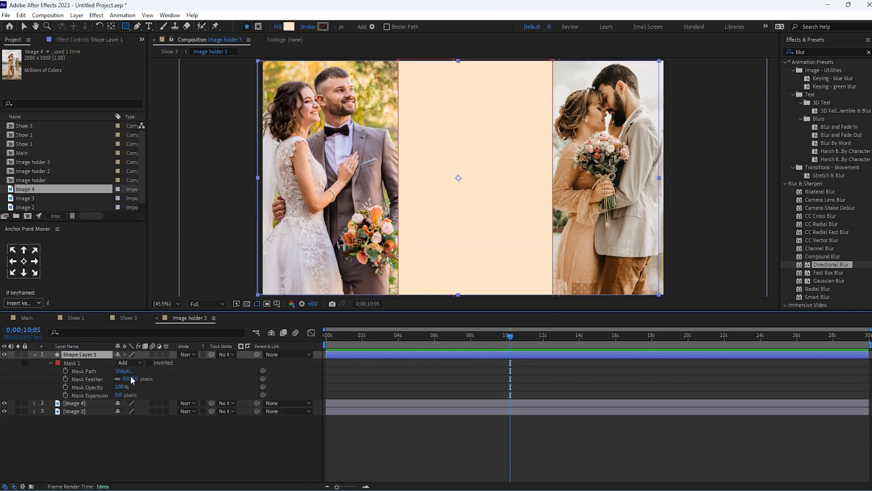
left_click_drag(117, 381, 136, 394)
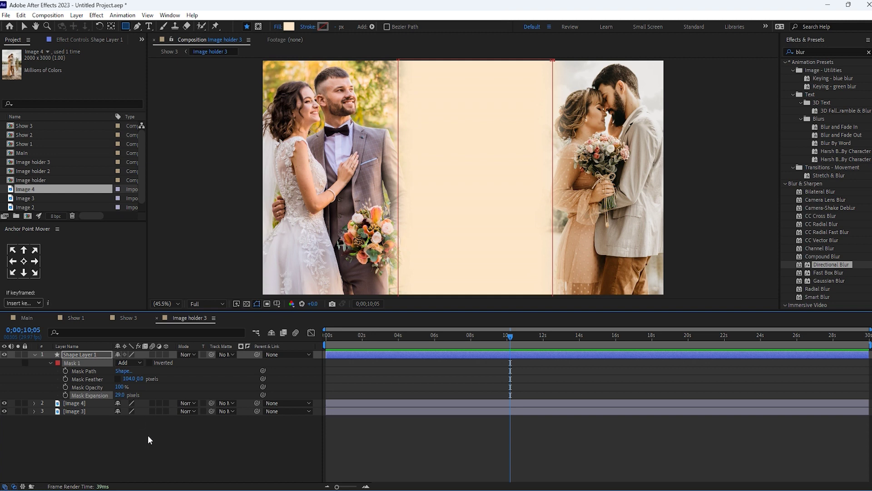
- Fill the strip with golden F4C36B and switch to the Show 1 composition
left_click(79, 354)
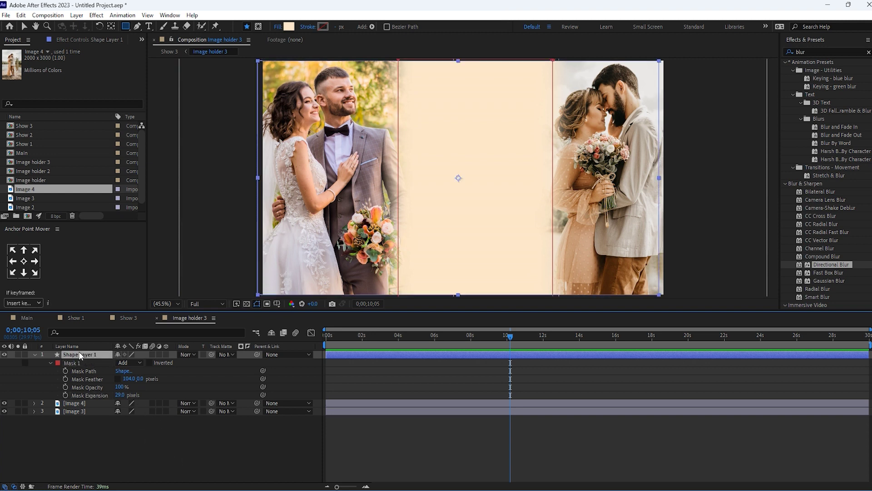
left_click(290, 27)
left_click(192, 200)
left_click(288, 82)
left_click(72, 157)
left_click(207, 153)
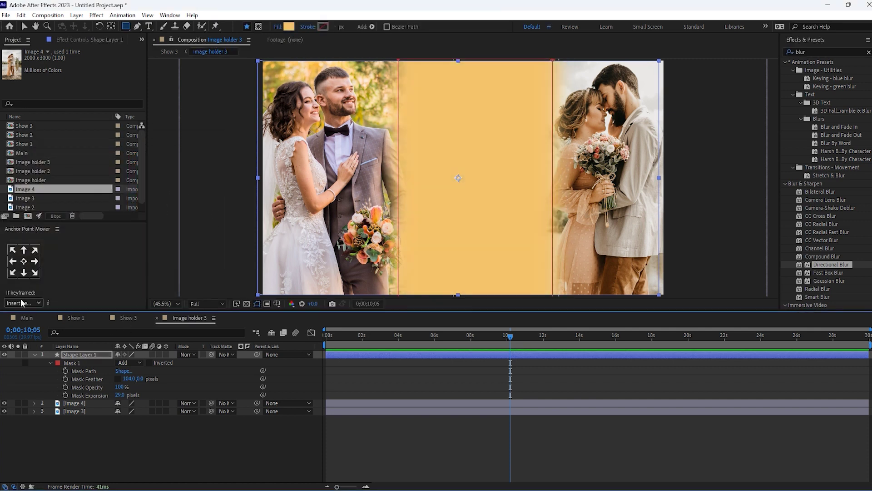
left_click(22, 261)
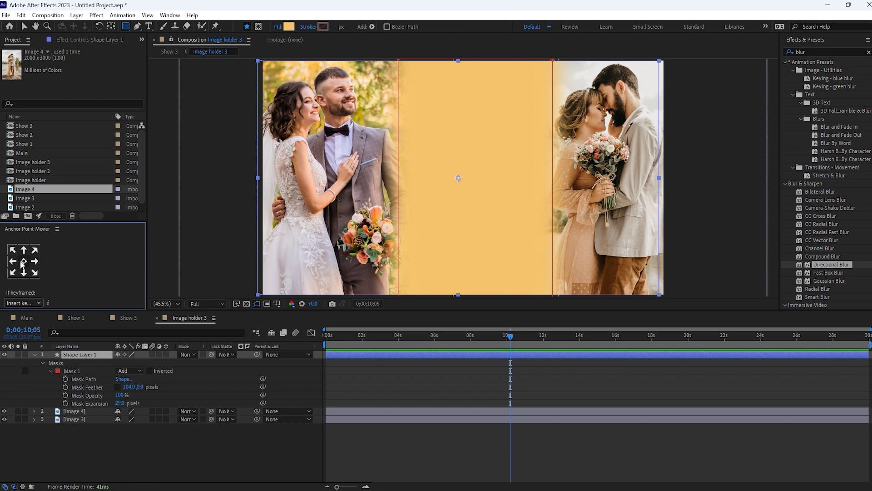
left_click(187, 438)
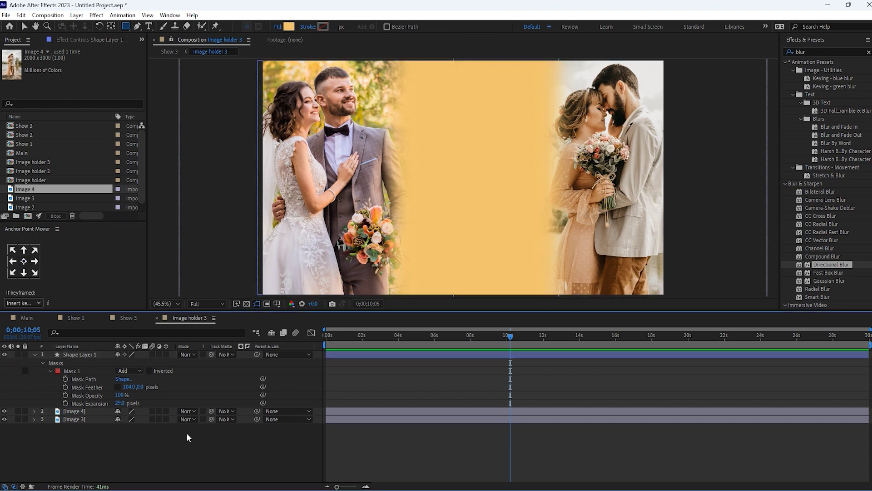
left_click(34, 354)
left_click(74, 318)
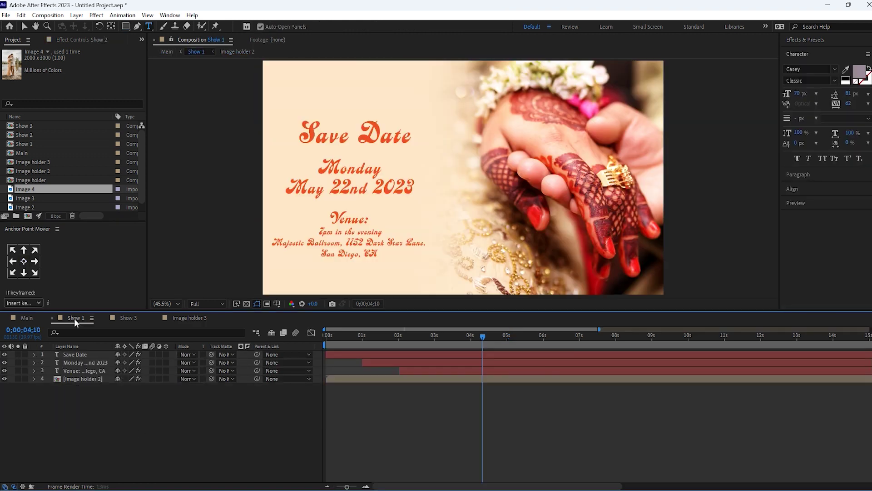
- Copy the Save Date, date and venue text layers from Show 1 into Show 3
left_click(91, 371)
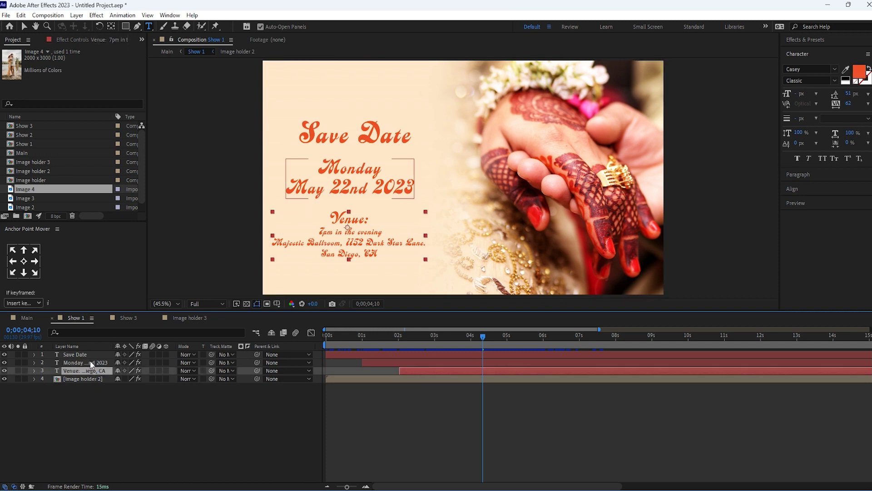
left_click(88, 356, "shift")
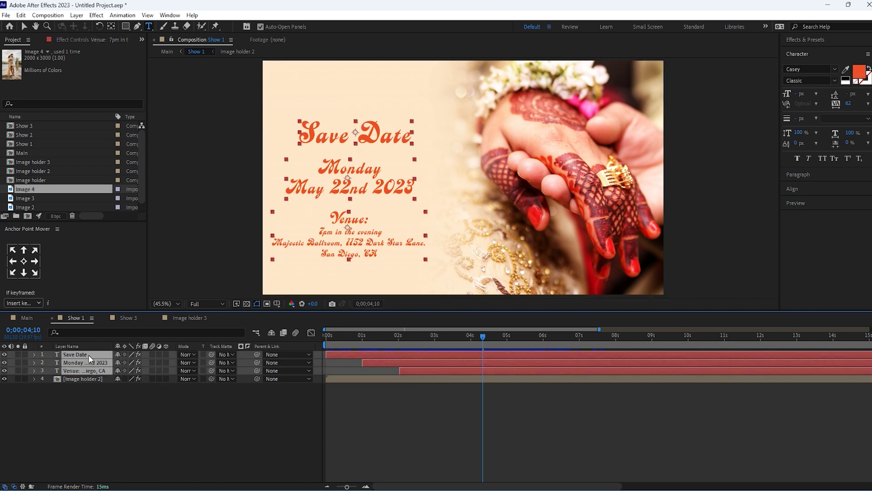
left_click(128, 318)
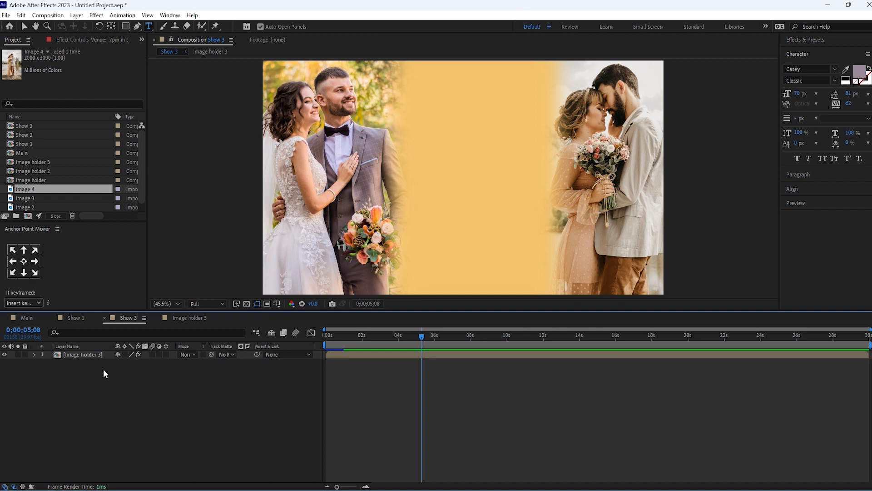
key("ctrl+v")
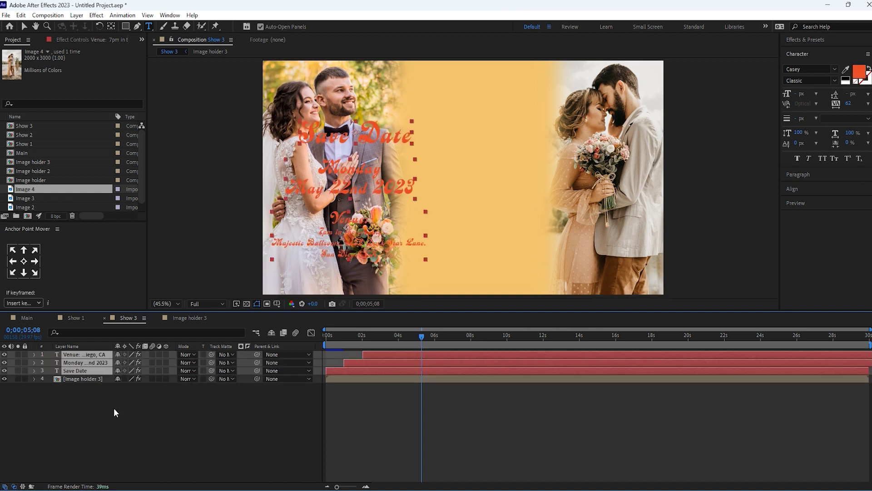
- Shift the text onto the yellow strip and reorder the text layers, Venue at the bottom
key("p")
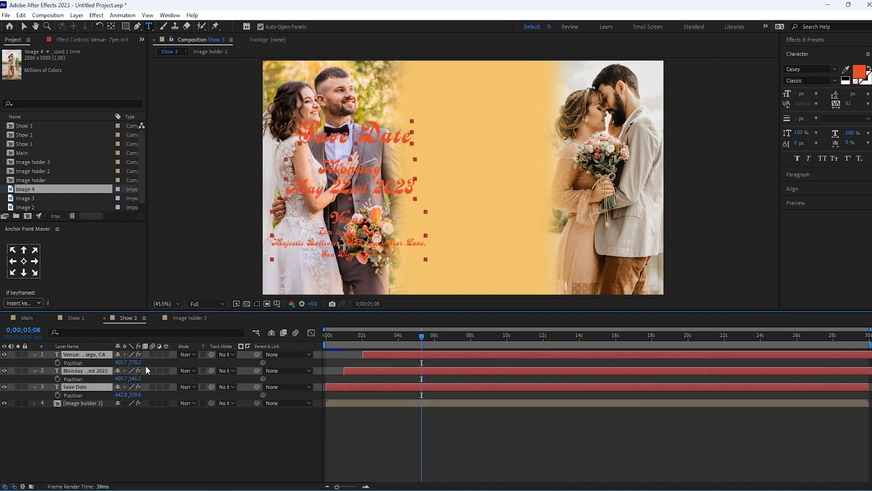
left_click_drag(121, 362, 76, 394)
left_click(130, 437)
double_click(88, 356)
left_click(76, 388)
double_click(73, 355)
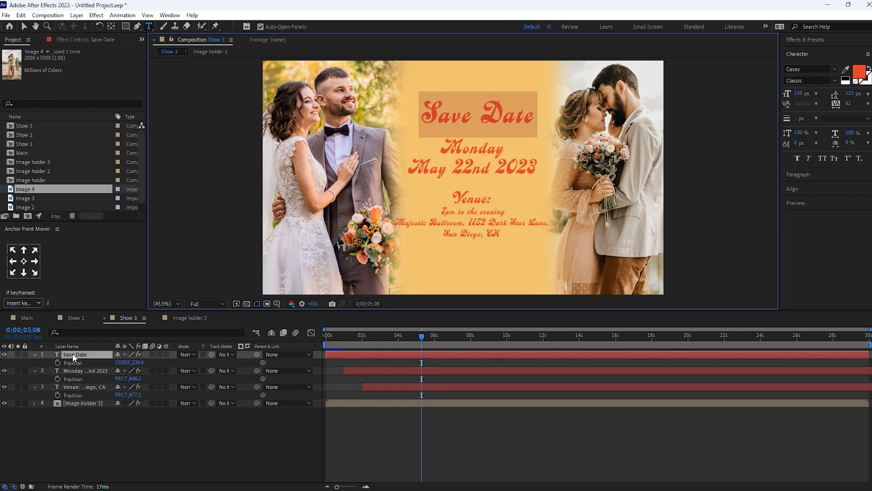
- Change the heading to 'Wedding Reception' on two lines, with Wedding at size 70
type("Wedding Reception")
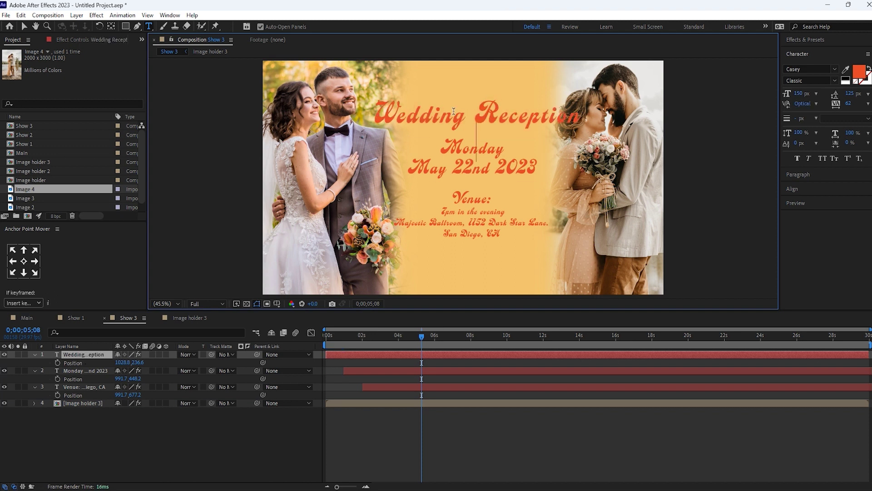
key("Return")
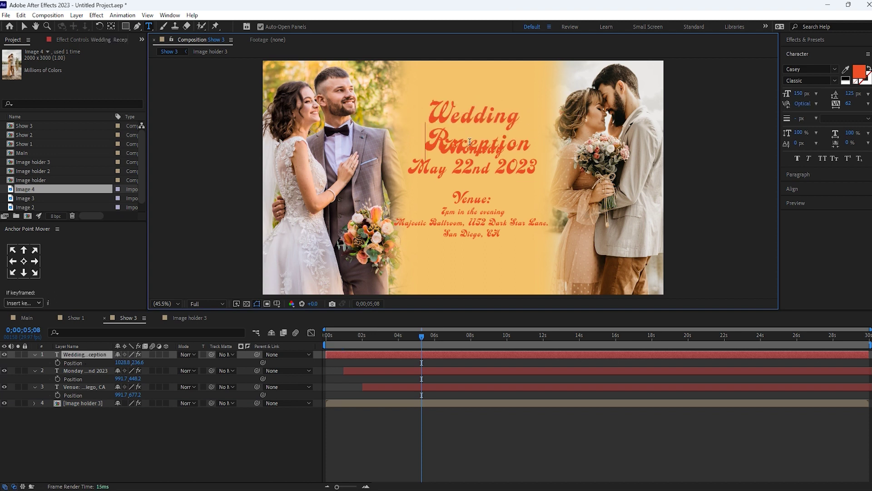
left_click(471, 119)
double_click(471, 120)
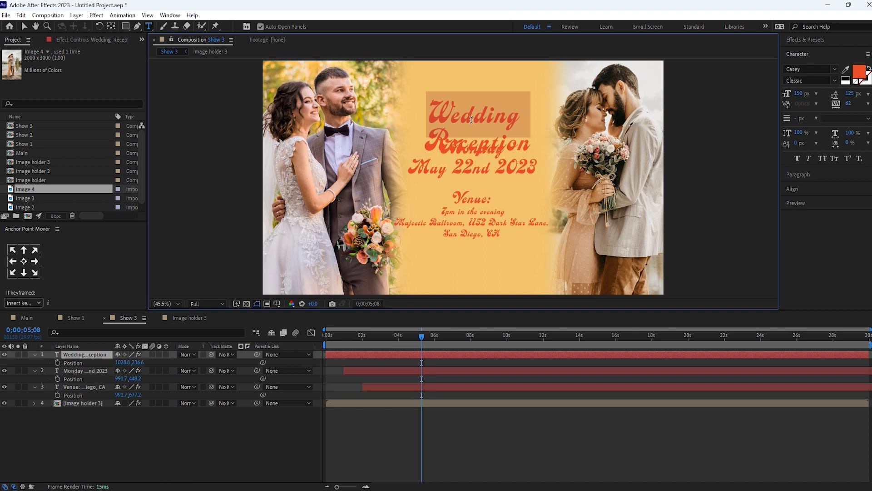
left_click(798, 93)
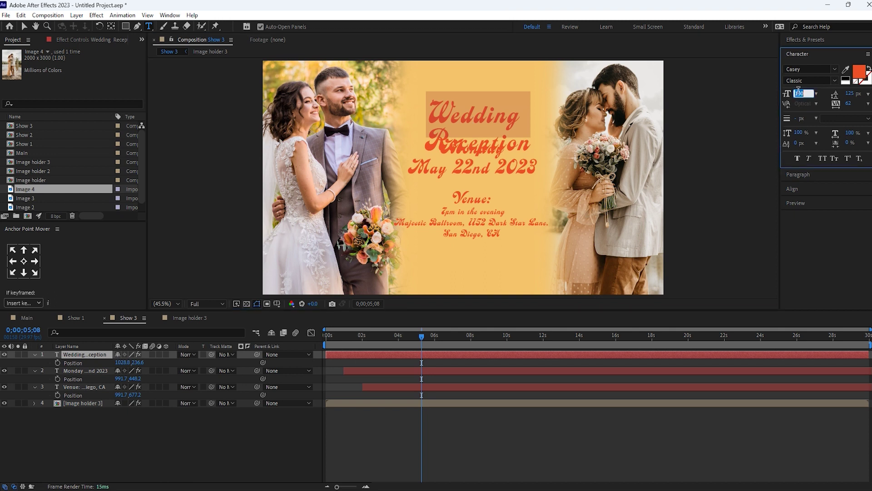
type("40")
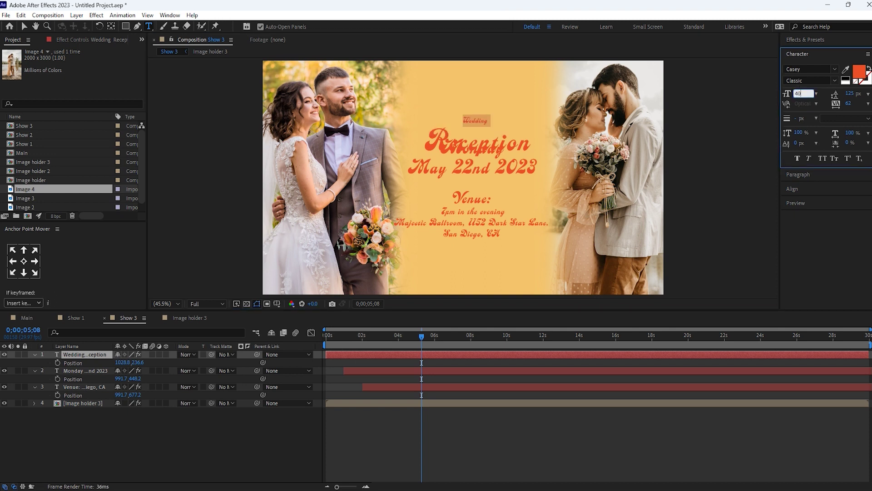
key("BackSpace")
key("BackSpace")
type("70")
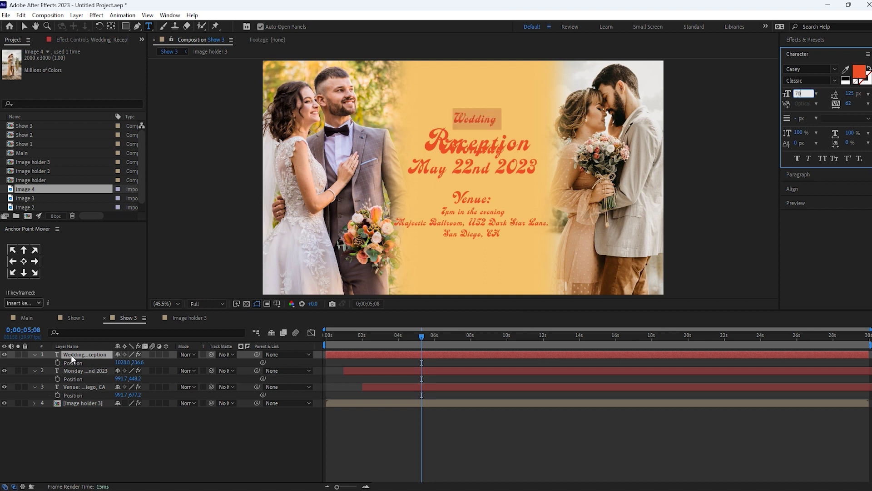
- Set the heading's leading to 72 px and colour it mauve sampled from the frame
key("ctrl+a")
left_click_drag(849, 94, 830, 95)
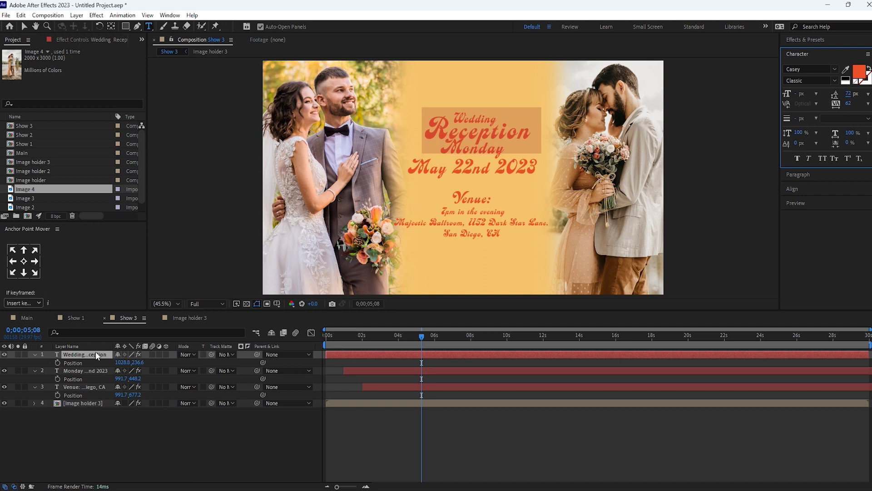
left_click(846, 69)
left_click(374, 141)
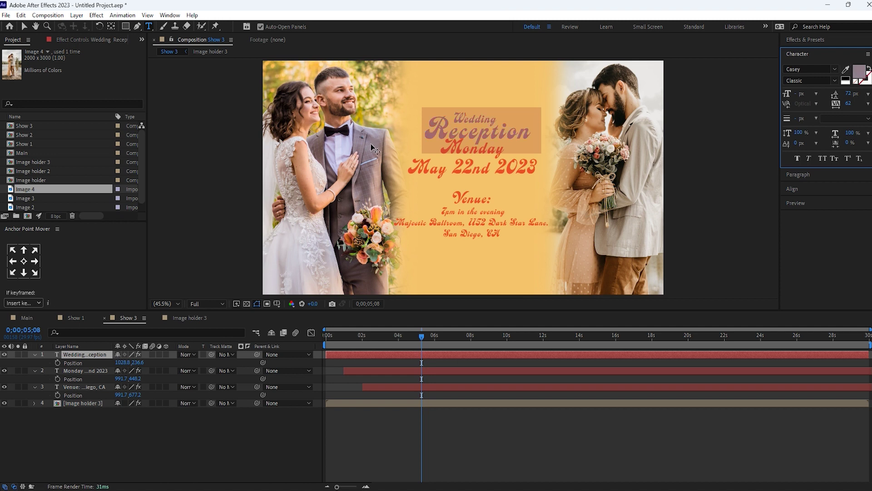
left_click(506, 429)
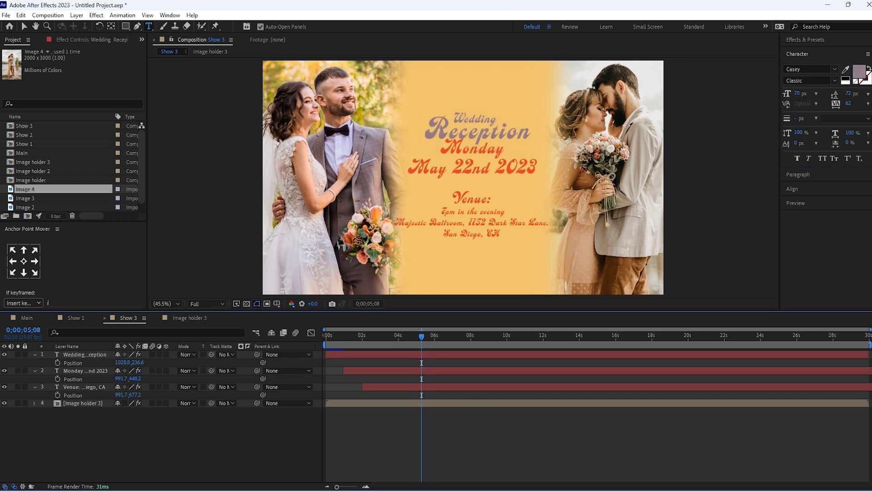
left_click(86, 371)
- Move the date and venue text layers lower by scrubbing their Position Y values
left_click(34, 371)
key("p")
left_click_drag(135, 379, 162, 377)
left_click(84, 387)
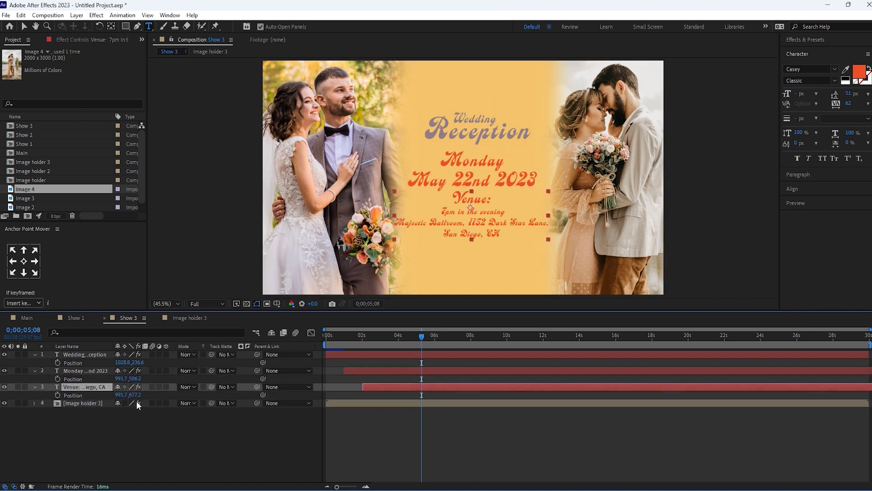
left_click_drag(135, 395, 157, 393)
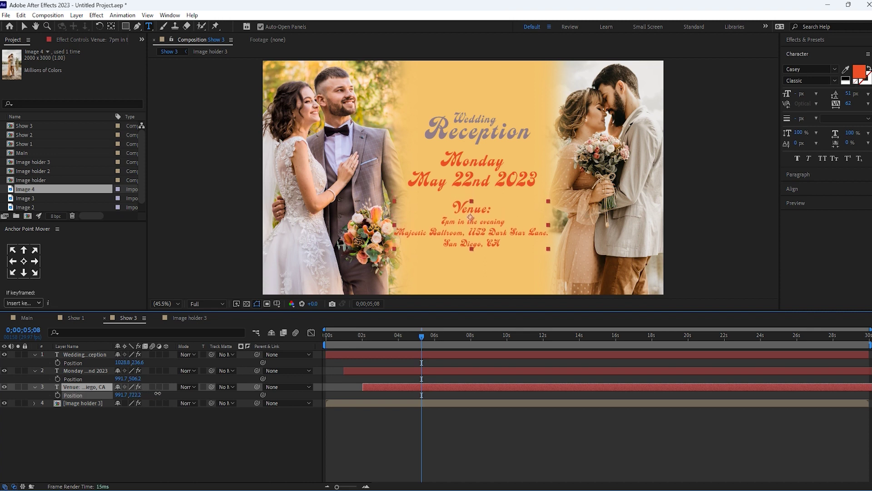
- Set the venue text to a 45 px font size and tighten its line spacing
double_click(78, 385)
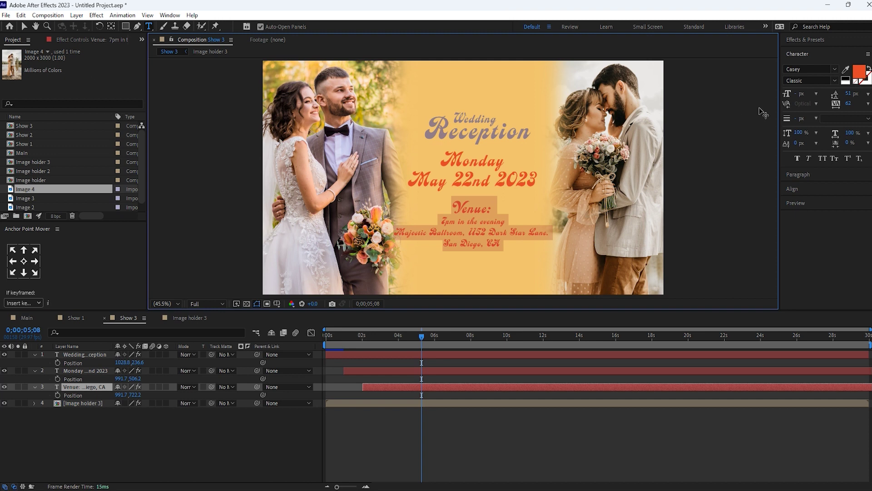
left_click(801, 94)
type("45")
key("Return")
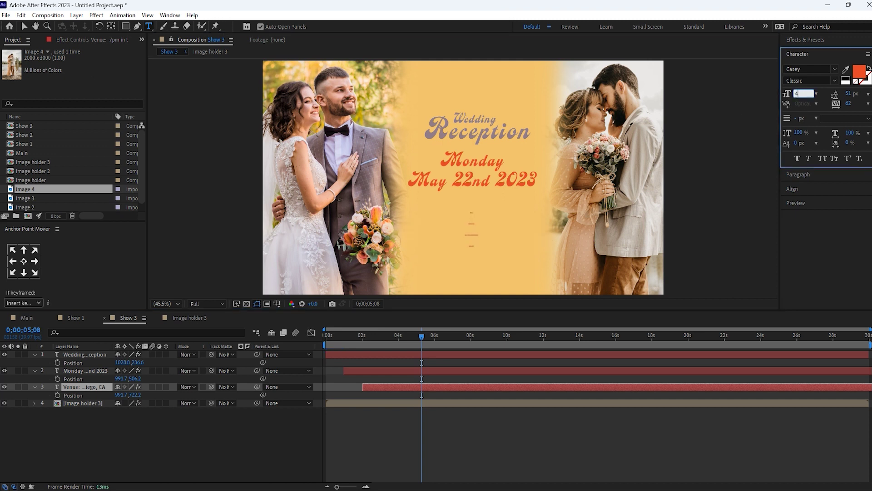
left_click_drag(848, 93, 843, 91)
left_click(490, 438)
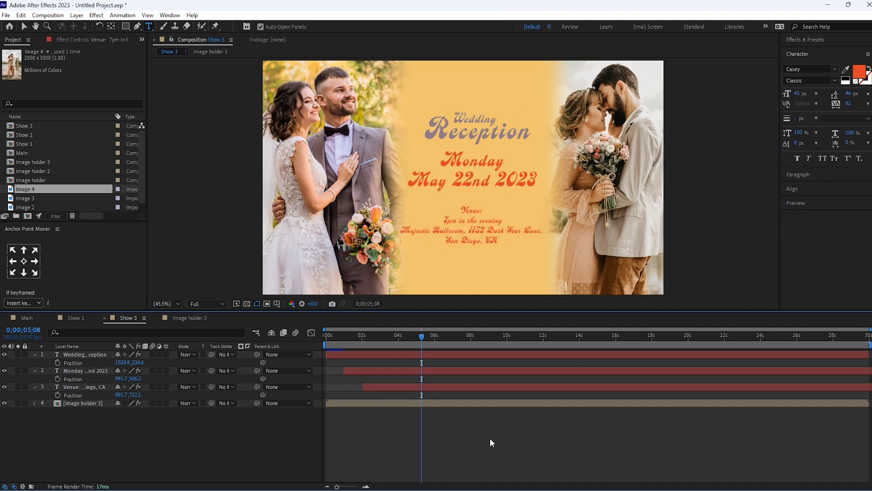
- Change the date text from Monday 22nd to Tuesday 23rd
left_click(79, 370)
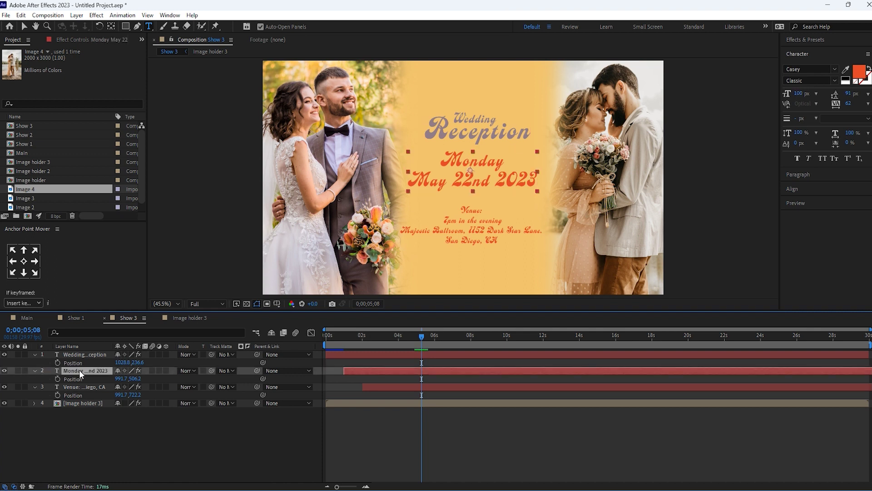
double_click(463, 162)
type("Tuesday")
key("BackSpace")
key("BackSpace")
type("ay")
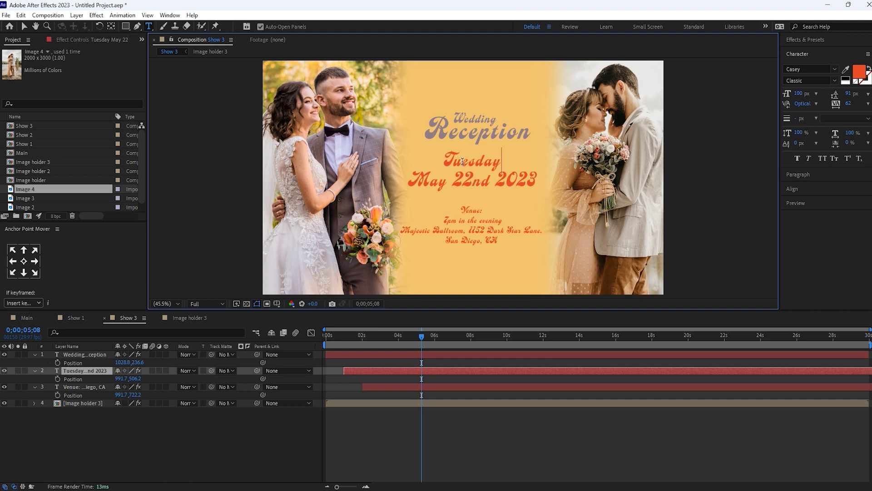
left_click(481, 180)
key("BackSpace")
key("BackSpace")
type("3r")
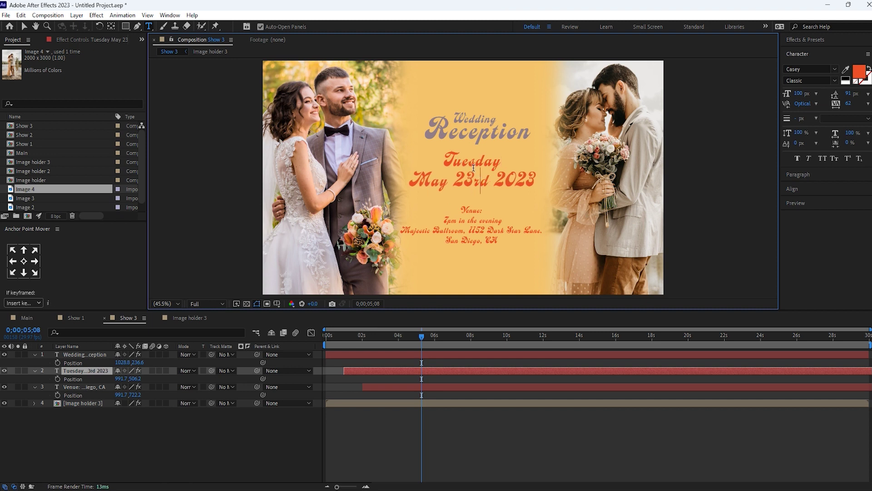
left_click(84, 354)
- Nudge the venue text up and enlarge its Venue: heading to 70 px
left_click(92, 387)
key("shift+Up")
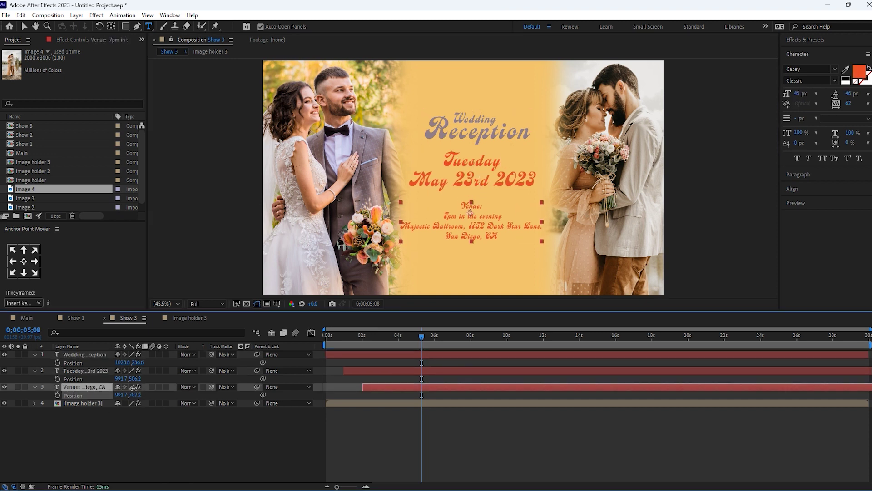
triple_click(467, 206)
left_click_drag(798, 94, 812, 95)
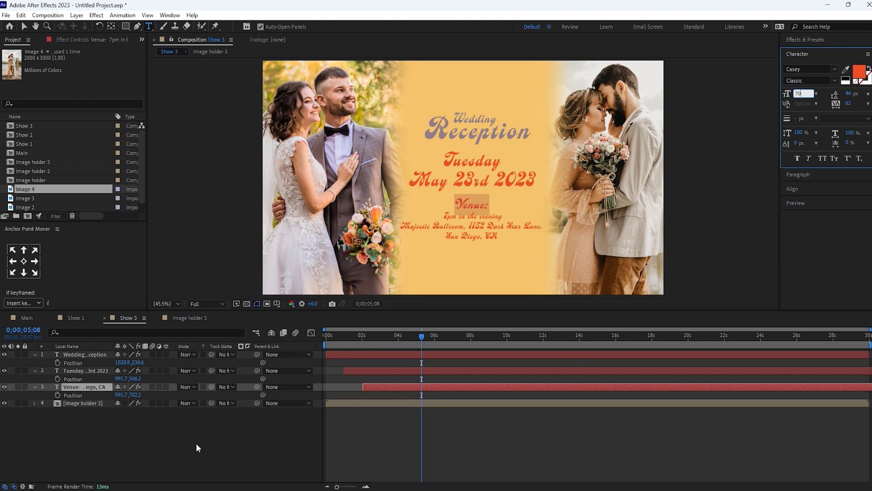
left_click(197, 443)
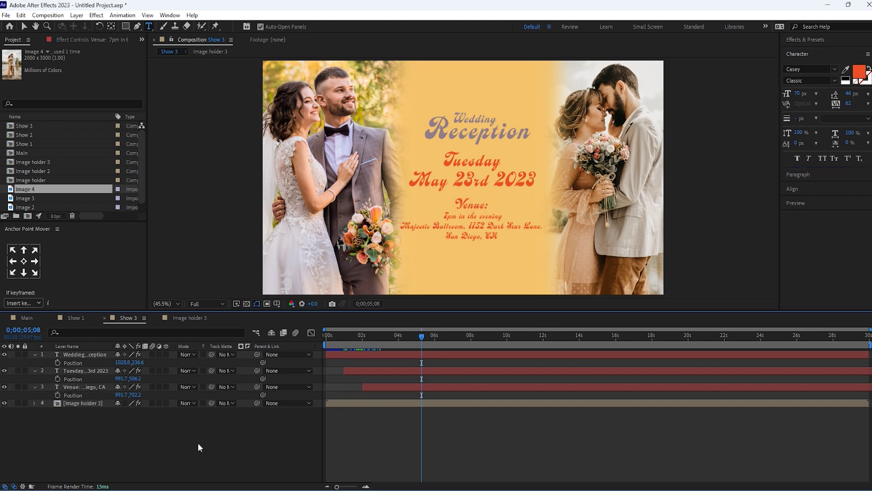
- Recolour the date and venue text with the mauve sampled from Reception
left_click(67, 372)
left_click(846, 69)
left_click(513, 135)
left_click(88, 388)
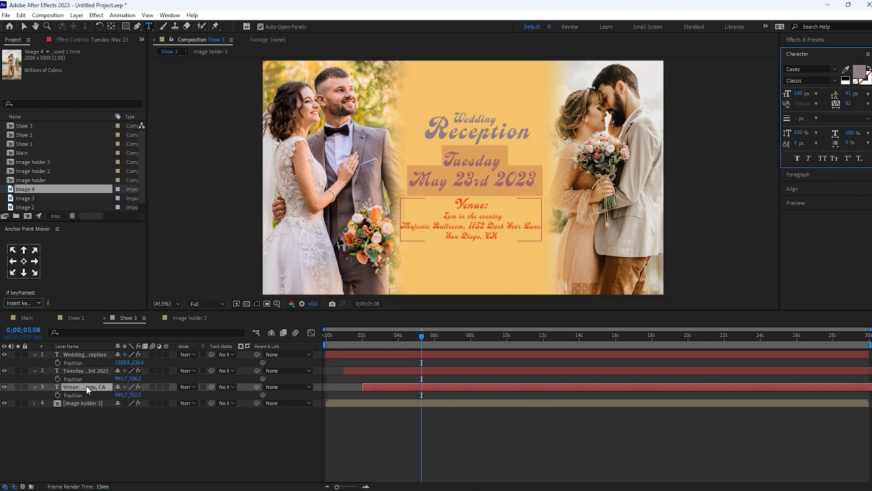
left_click(846, 69)
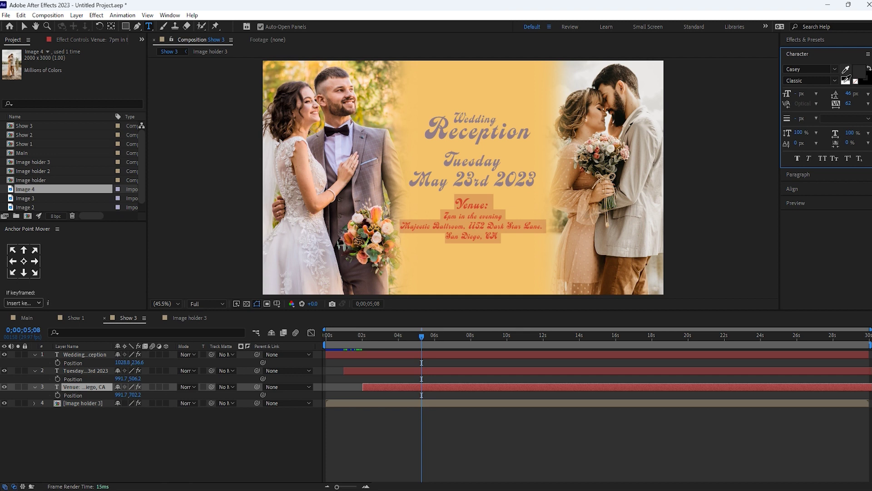
left_click(512, 179)
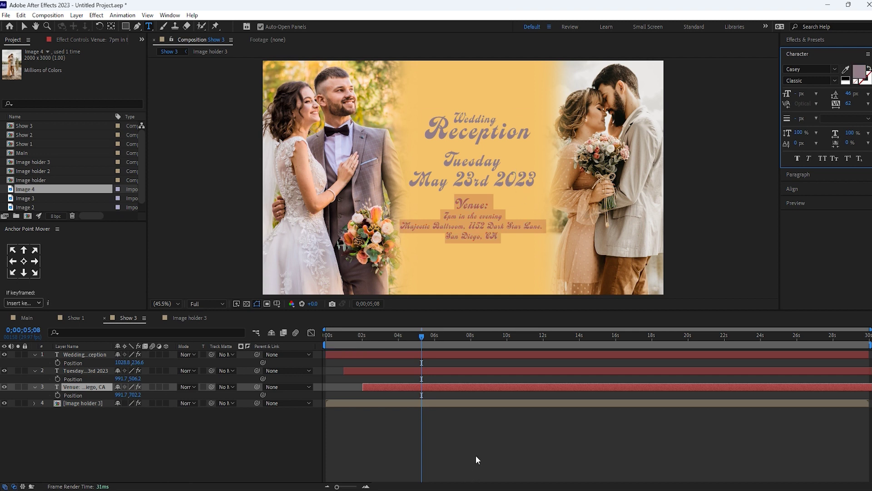
left_click(481, 435)
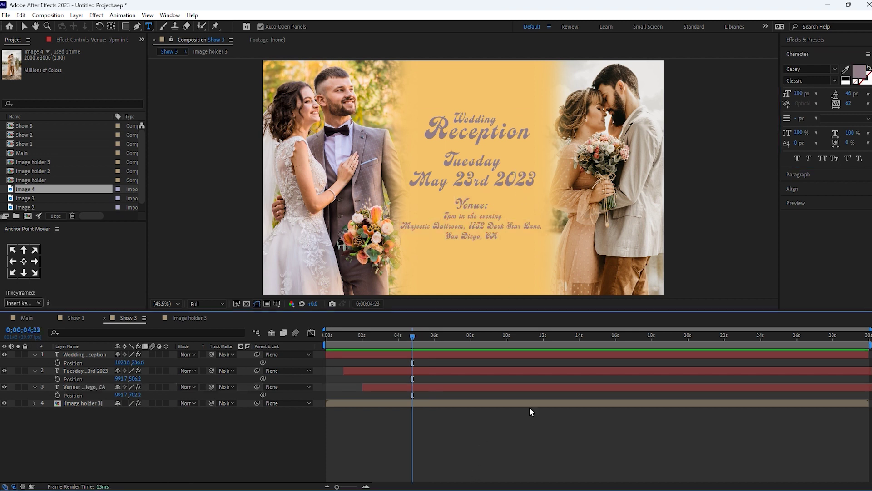
- In Main, move the top Show 1 layer to start at 12 seconds and replace it with Show 3
left_click(28, 318)
left_click(579, 354)
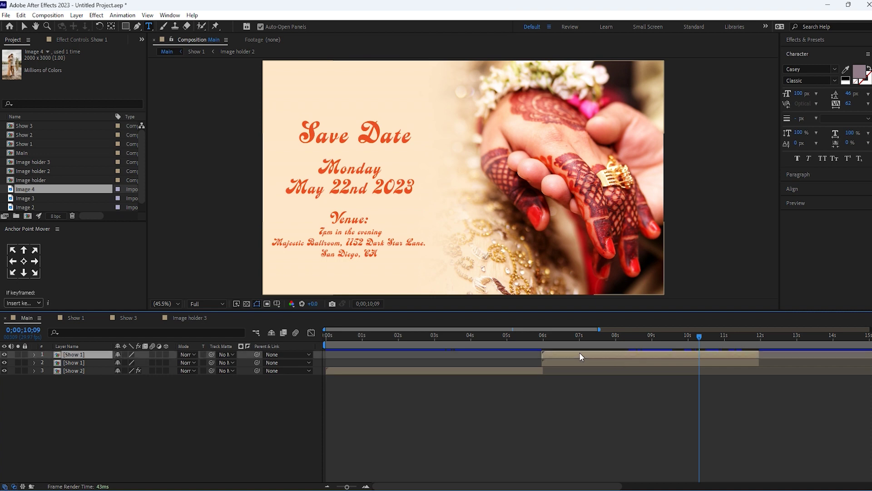
left_click_drag(340, 489, 331, 488)
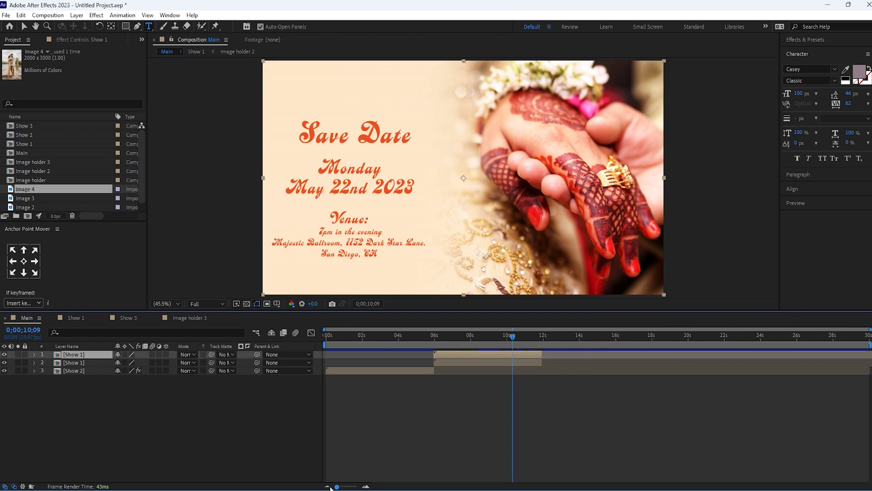
left_click_drag(444, 359, 555, 358)
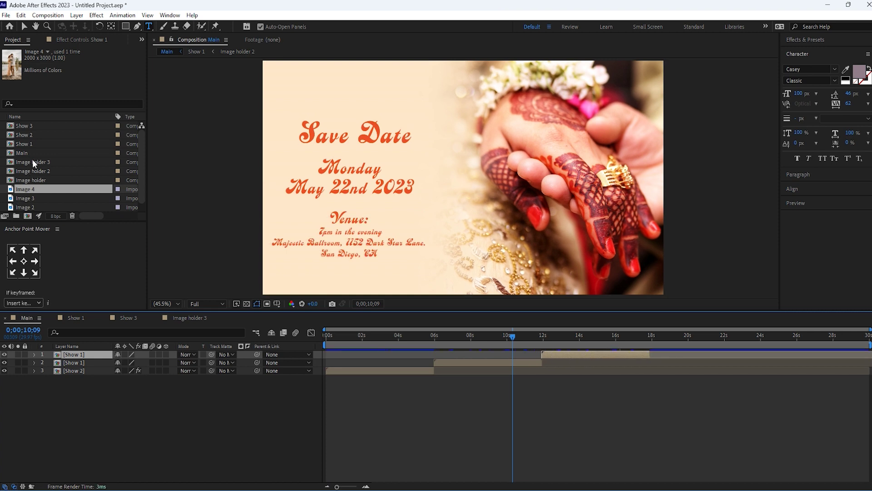
left_click_drag(11, 130, 55, 357)
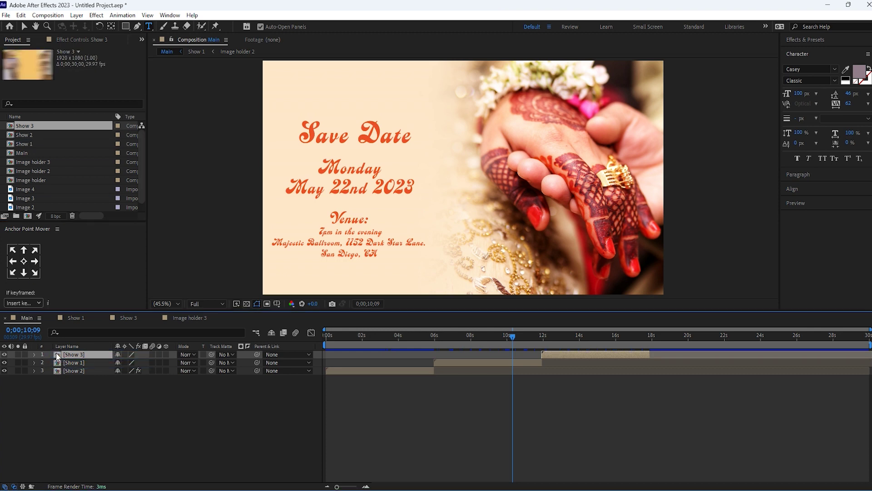
- Preview the slideshow, then select Show 2's two Blur Length keyframes
left_click(188, 436)
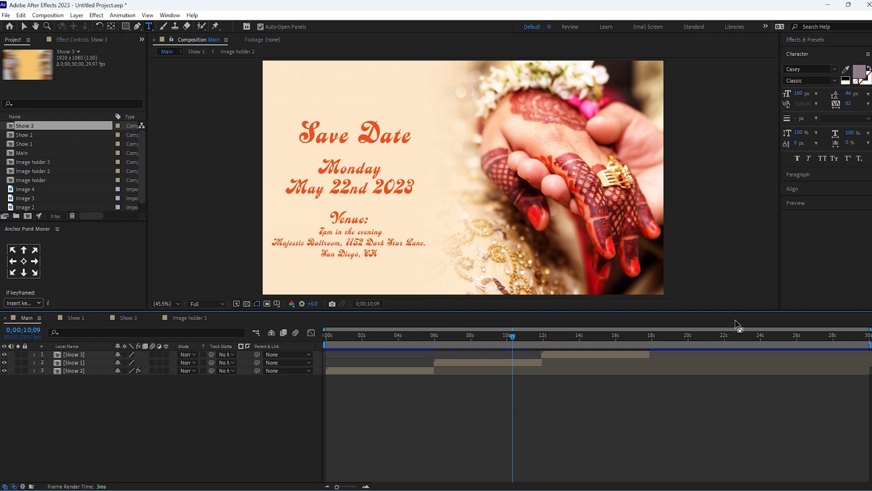
key("Home")
key("space")
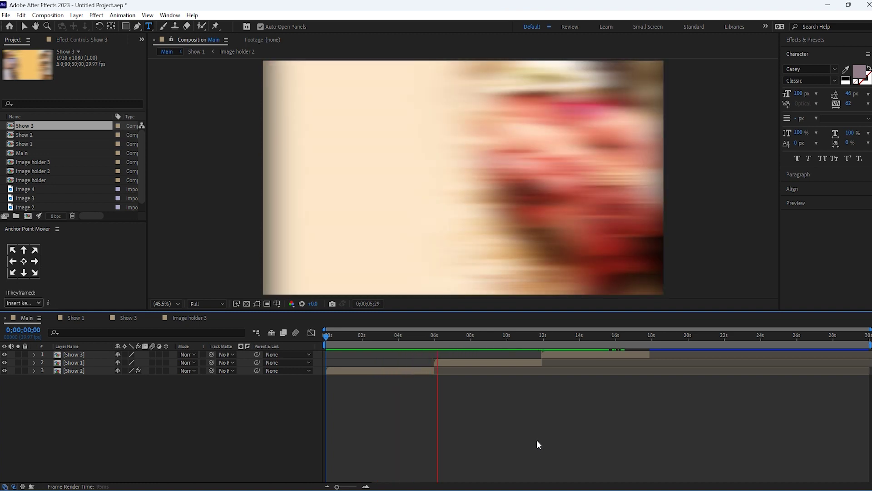
left_click(413, 372)
key("u")
left_click_drag(408, 412, 457, 385)
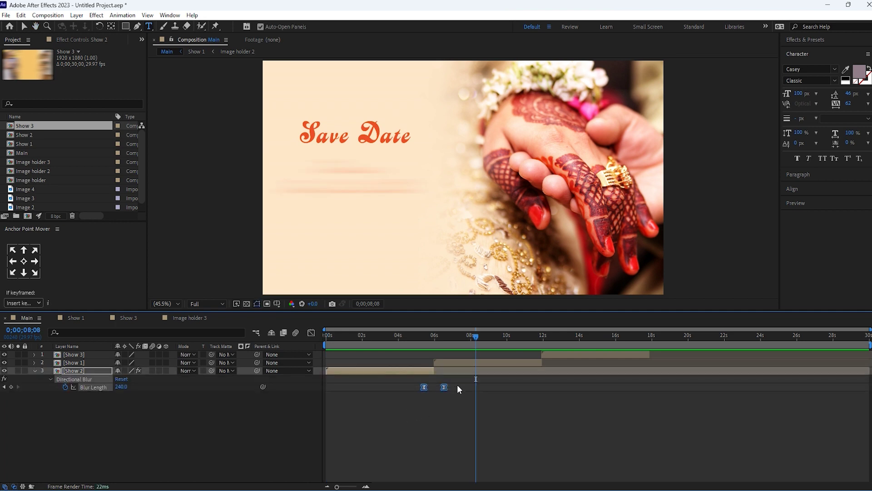
- Paste the blur keyframes onto Show 1 and move them to around 11–12 seconds
left_click(528, 364)
key("ctrl+v")
key("u")
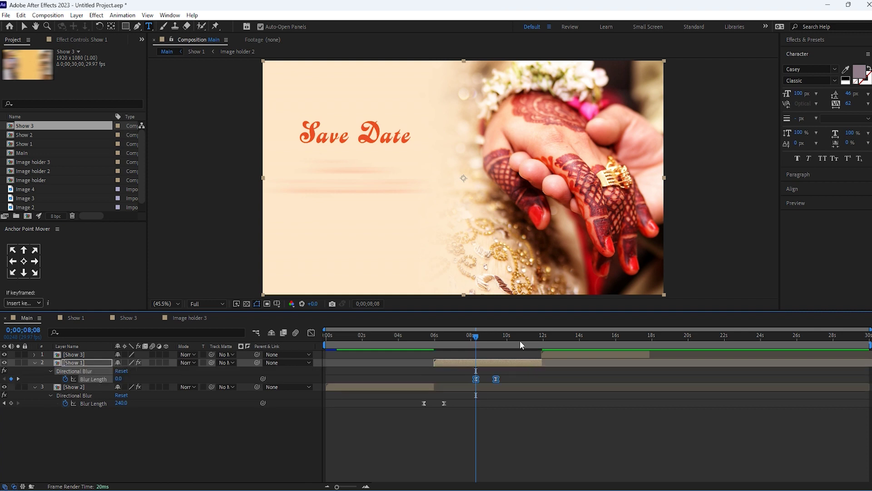
left_click(543, 340)
key("equal")
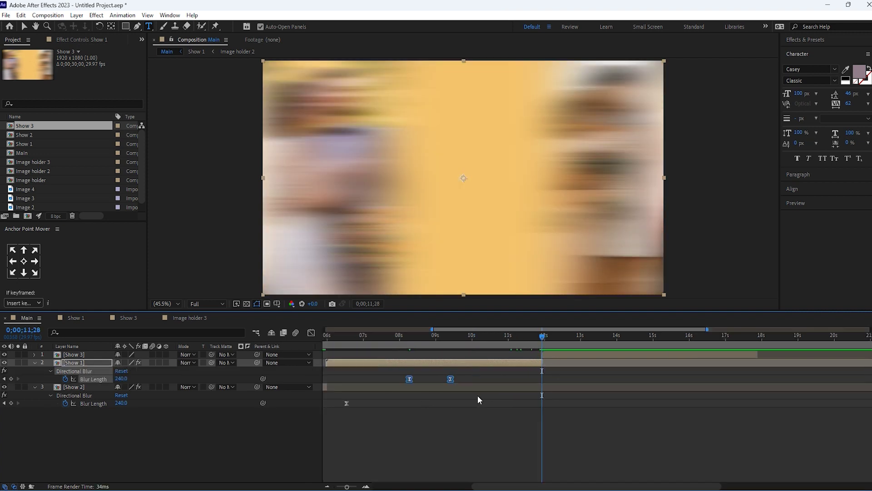
left_click_drag(456, 380, 565, 383)
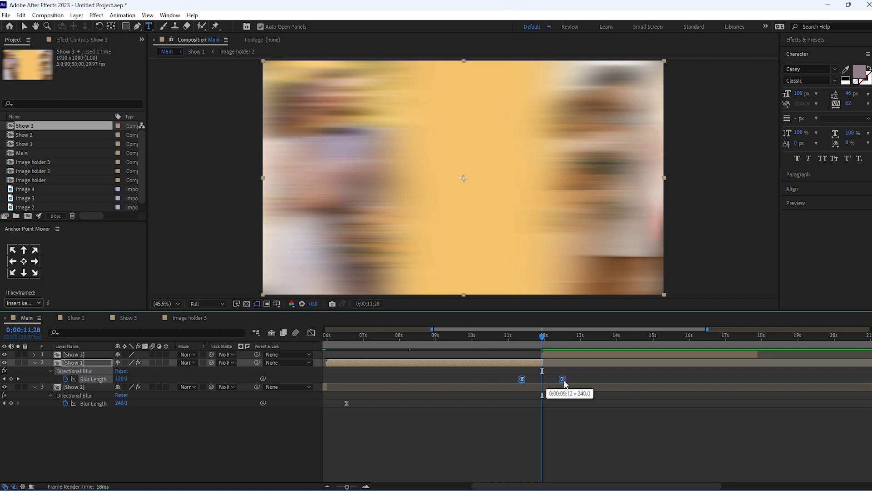
- Check the new transition and open Show 1's Directional Blur settings at its first keyframe
left_click(581, 416)
mouse_move(511, 335)
left_mouse_down()
mouse_move(531, 342)
mouse_move(522, 345)
left_mouse_up()
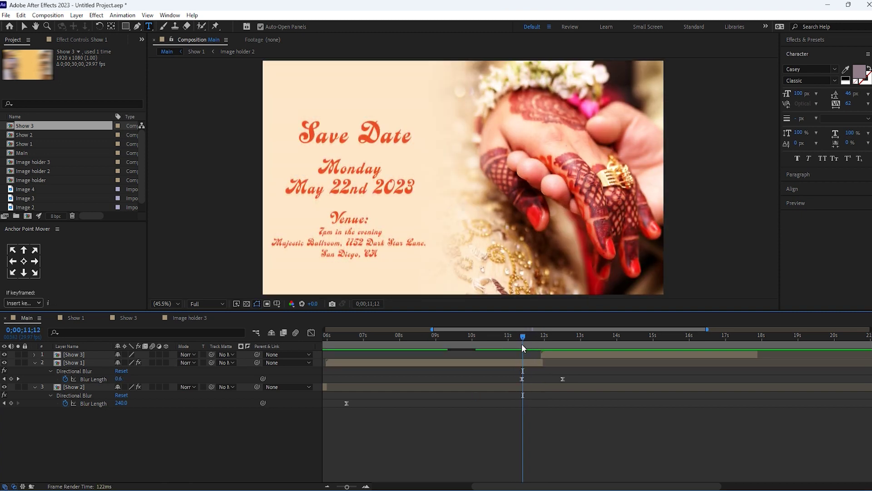
left_click(80, 370)
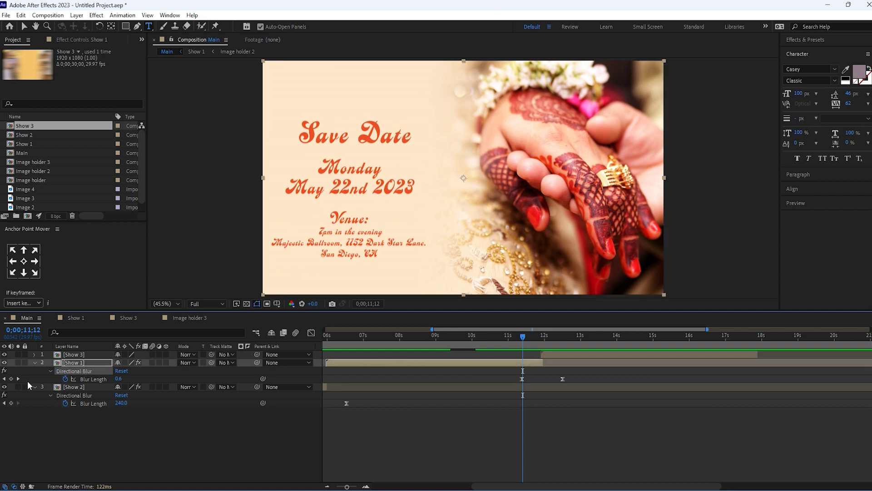
left_click(4, 379)
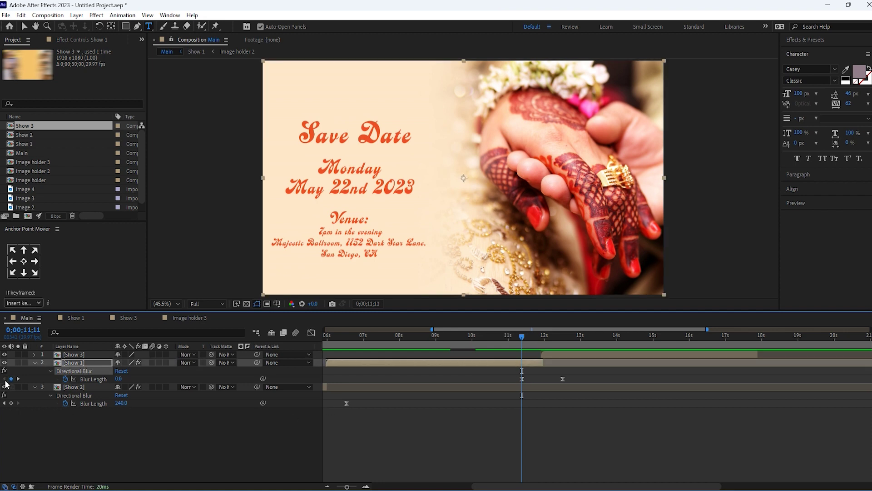
left_click(84, 40)
- Set Show 1's Blur Length to 240 and the blur Direction to 90°
left_click(83, 95)
type("2")
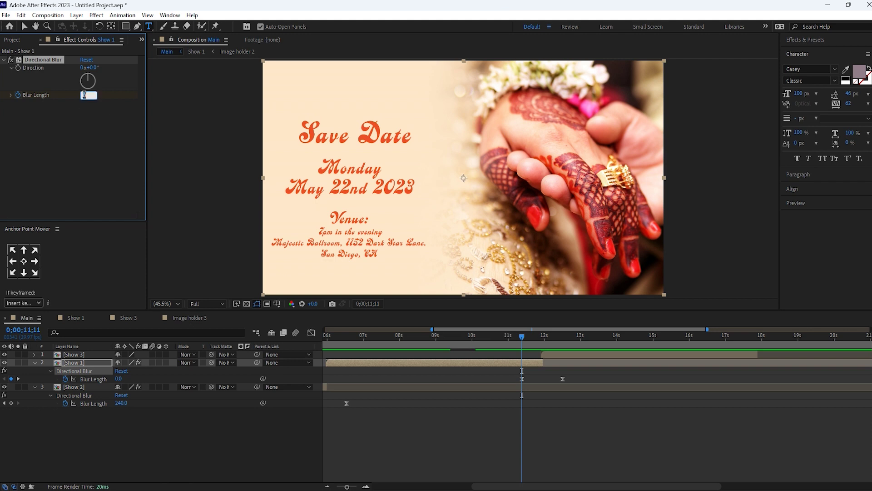
type("40")
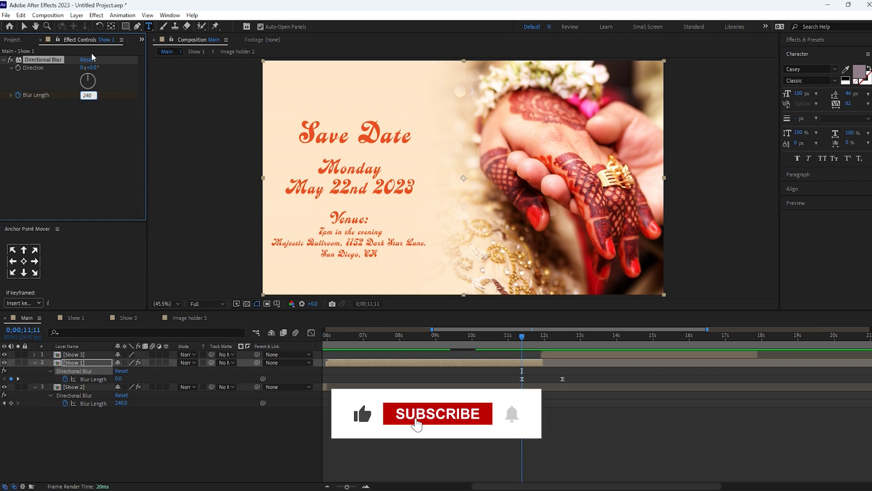
key("Return")
left_click(94, 67)
type("90")
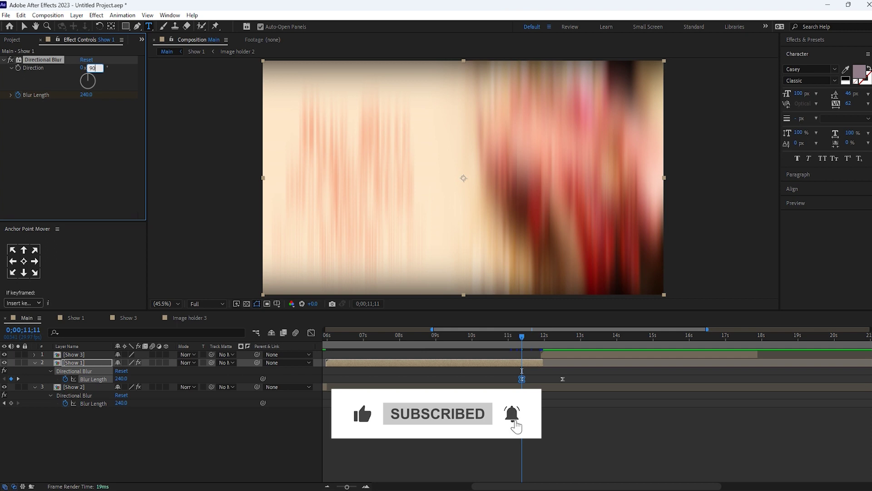
key("Return")
- Preview the slideshow from the start
left_click(593, 438)
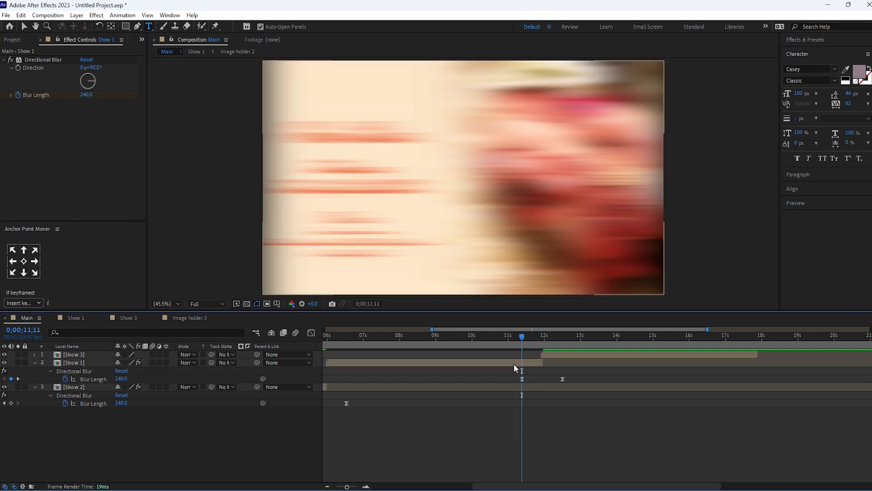
left_click_drag(516, 334, 412, 337)
key("Home")
key("space")
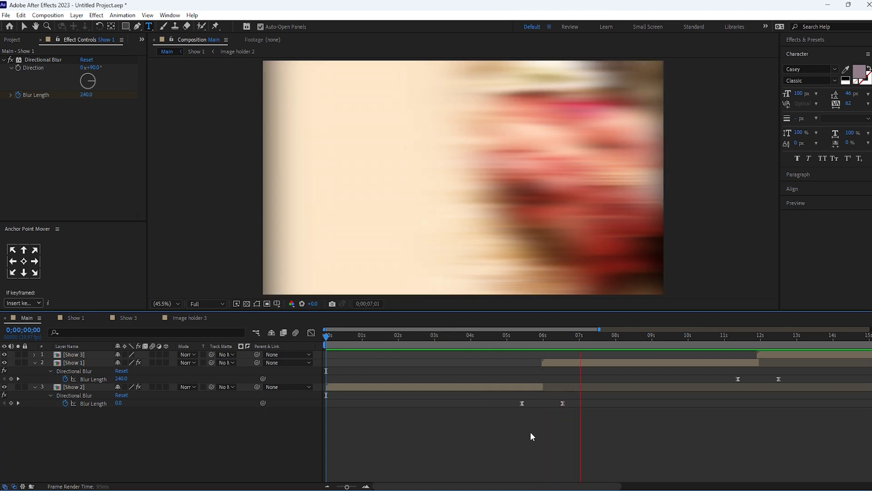
key("space")
- Set Show 1's Blur Length keyframes to 0 at the first and 240 at the second
left_click_drag(732, 334, 739, 337)
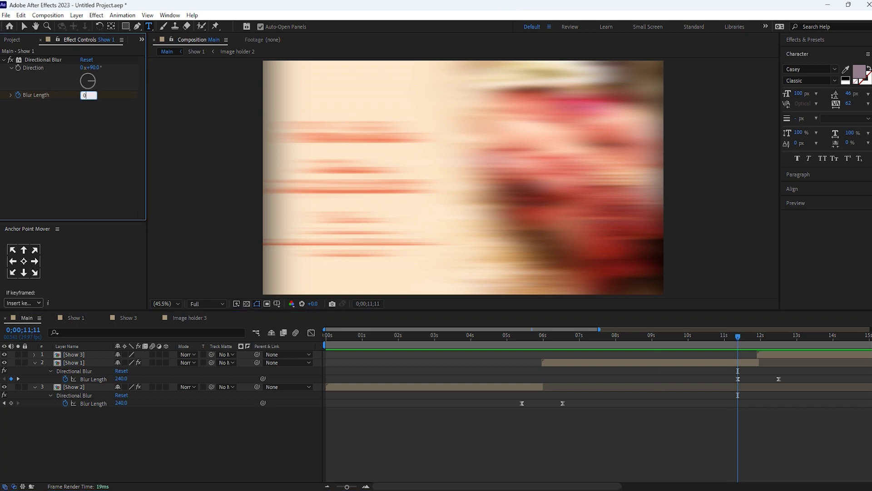
left_click(86, 94)
type("0")
key("Return")
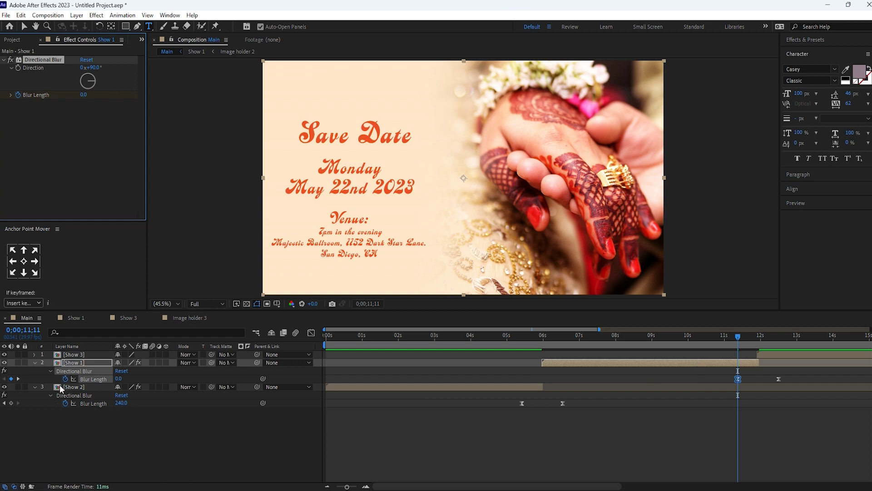
left_click(19, 378)
left_click(88, 95)
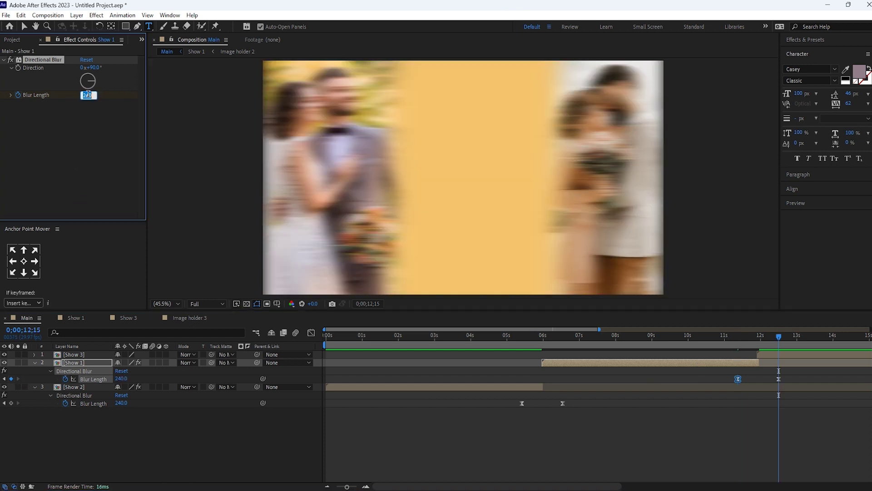
type("240")
key("Return")
- Preview the transition and end the work area at about 18 seconds
left_click(650, 448)
left_click_drag(725, 337, 710, 339)
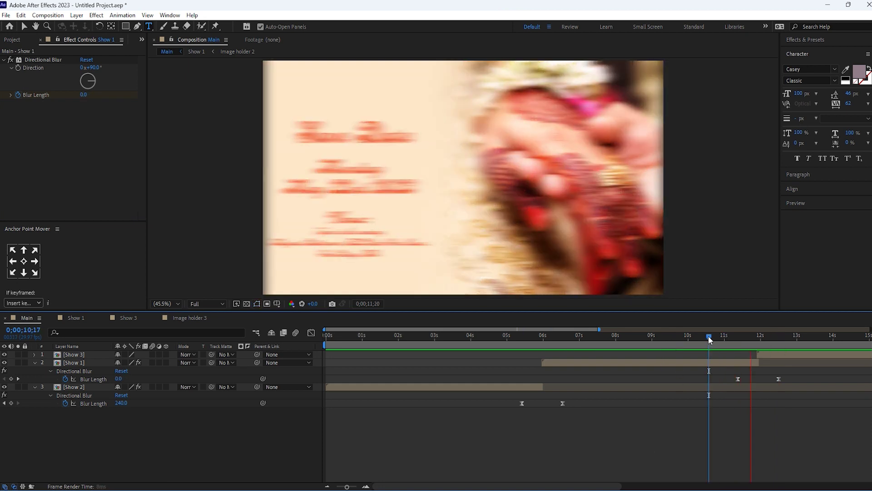
key("space")
left_click(326, 486)
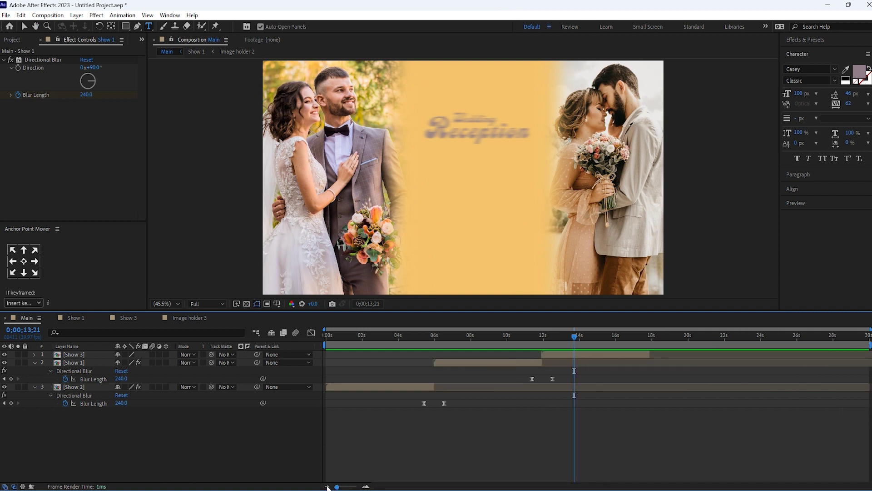
left_click_drag(870, 345, 653, 345)
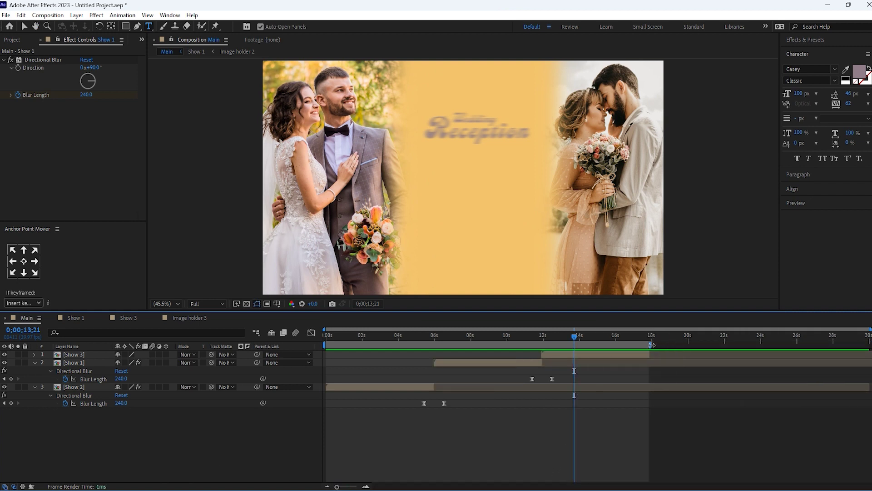
left_click(34, 362)
key("v")
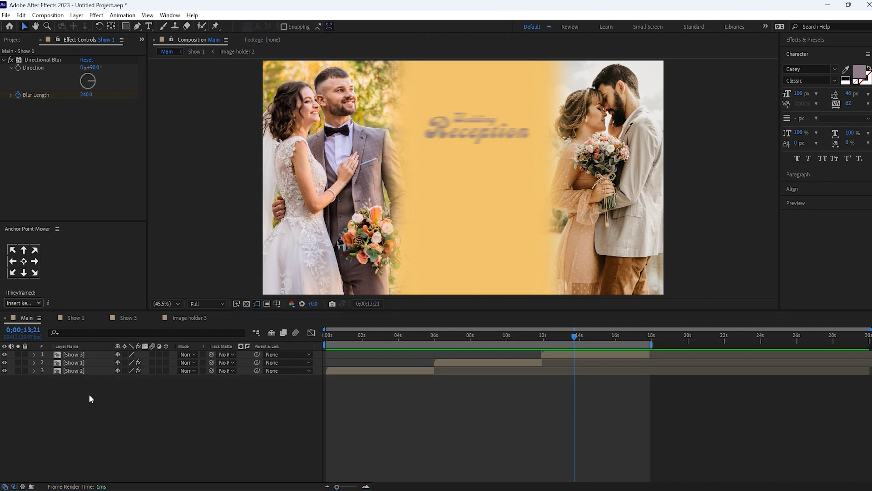
- Add a full-composition rectangle with no fill and a solid white stroke
double_click(125, 26)
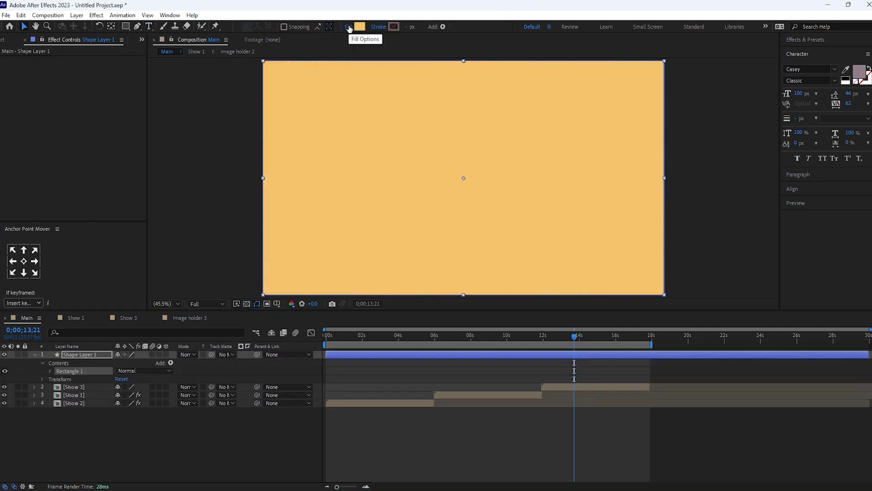
left_click(349, 27)
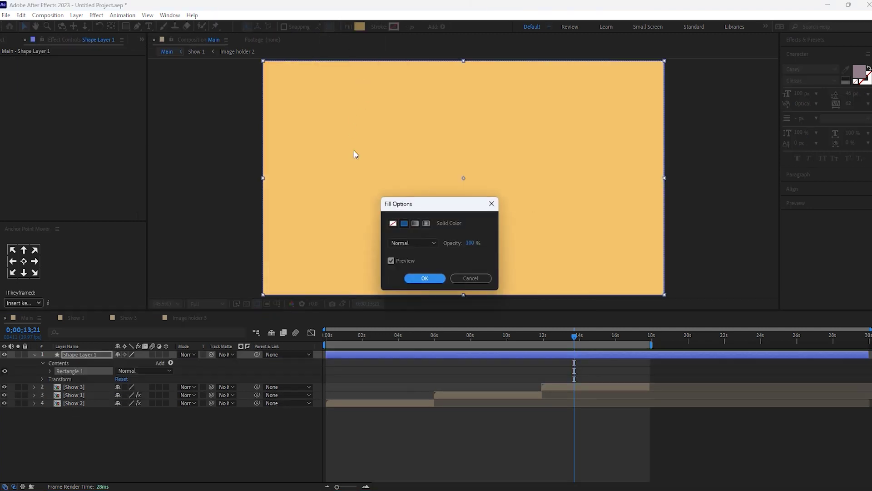
left_click(393, 222)
left_click(425, 278)
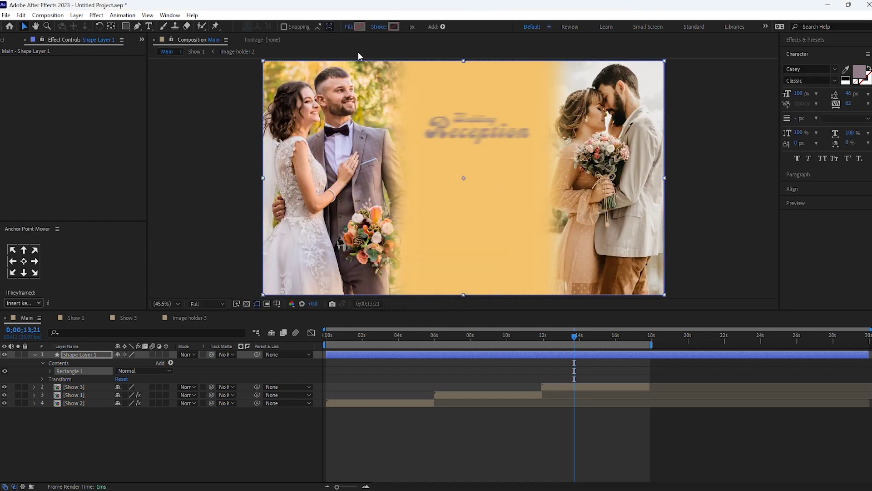
left_click(377, 26)
left_click(404, 223)
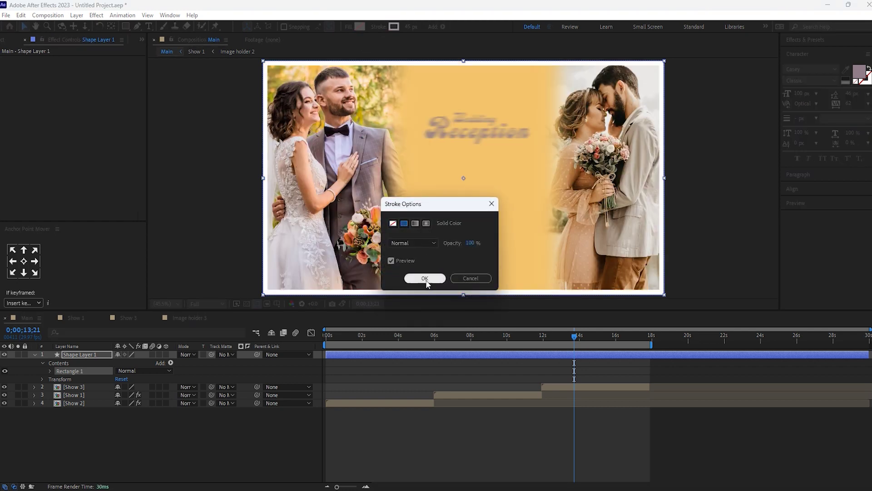
left_click(425, 278)
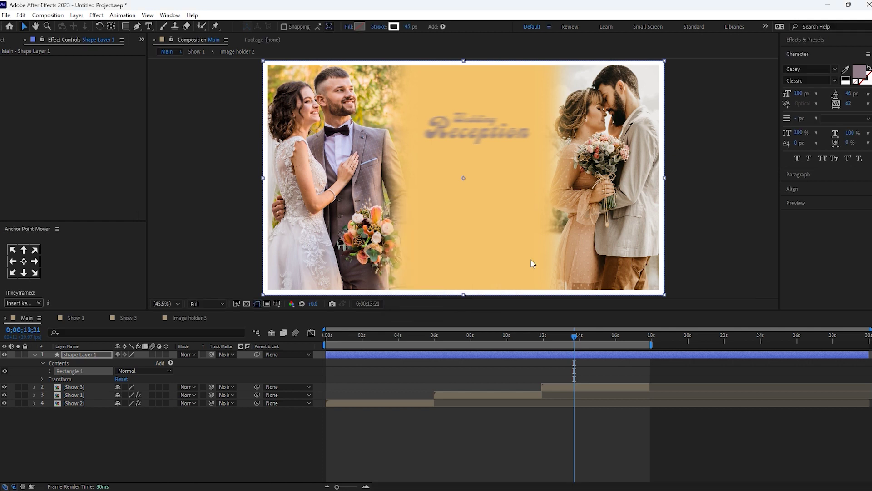
- Apply Roughen Edges to the border shape layer with Edge Type set to Photocopy
left_click(812, 44)
double_click(796, 51)
type("edg")
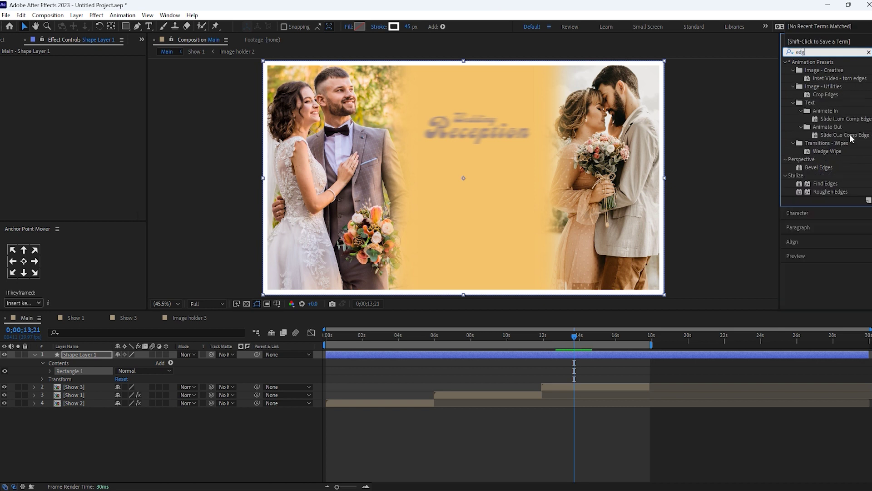
left_click_drag(818, 194, 597, 358)
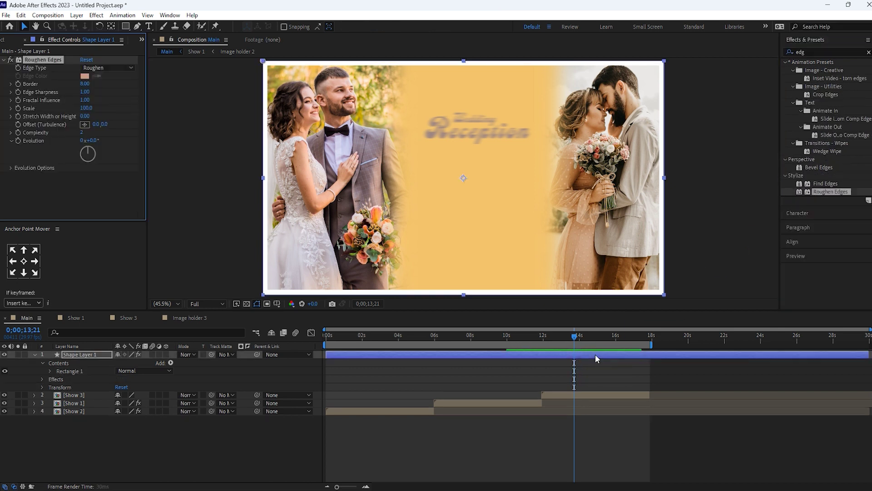
left_click(93, 68)
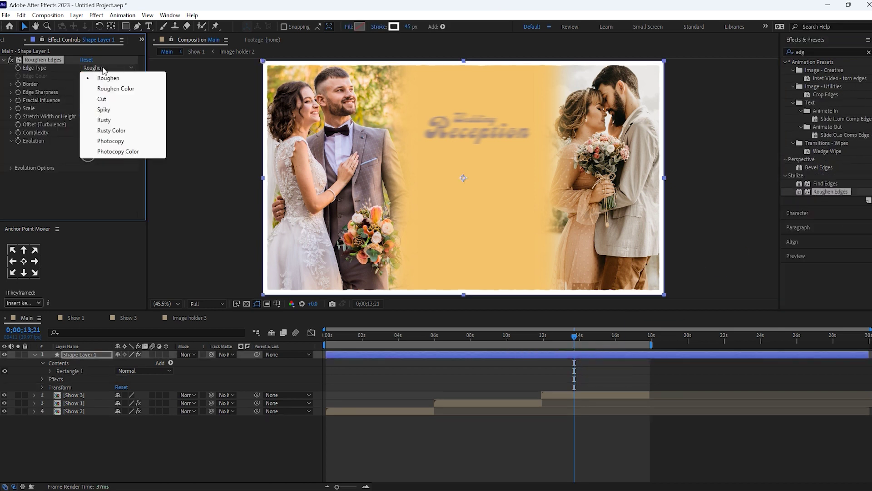
left_click(112, 141)
- Preview the framed slide and open the Image holder 3 composition
key("space")
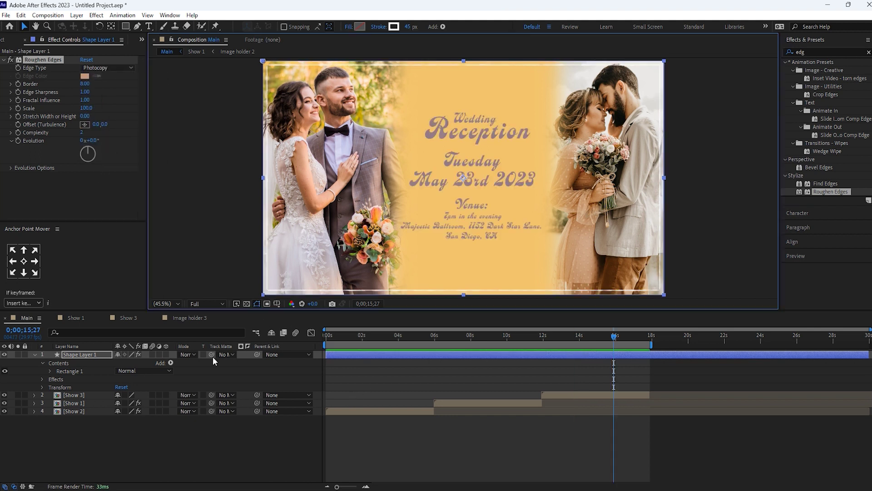
left_click(72, 354)
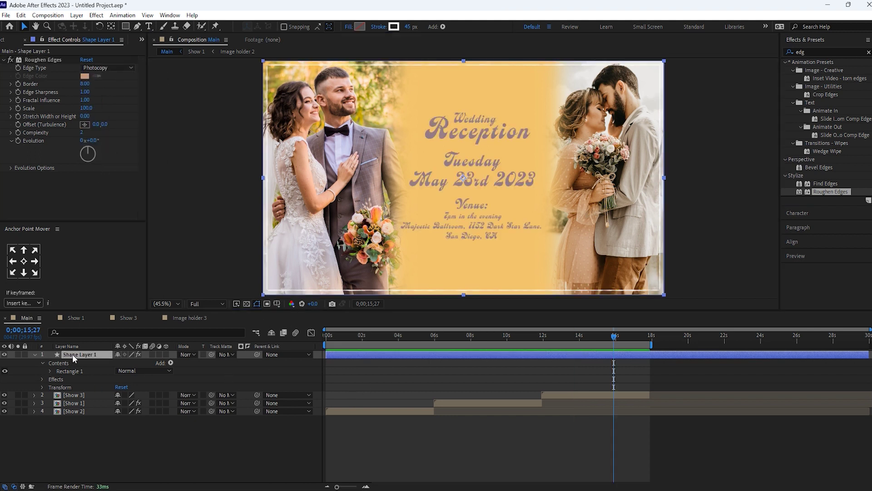
left_click(34, 354)
left_click(186, 319)
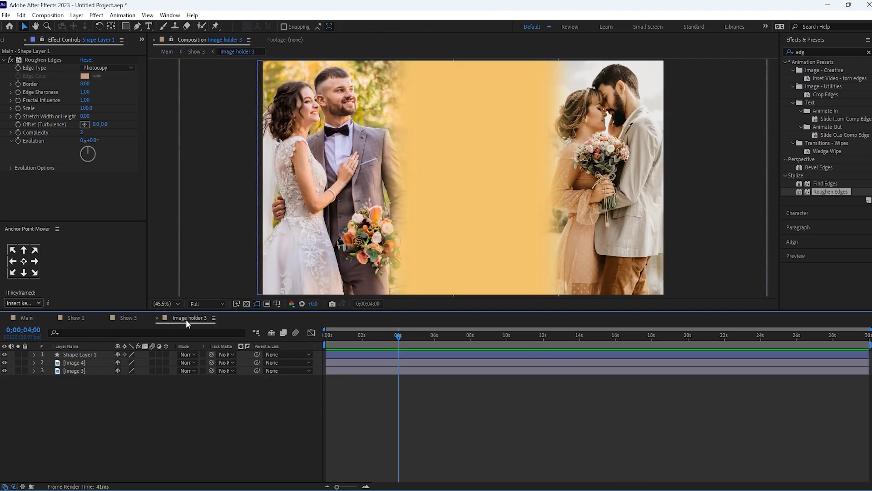
- Add starting Scale keyframes at 0 s to both Image 3 and Image 4
left_click(77, 370)
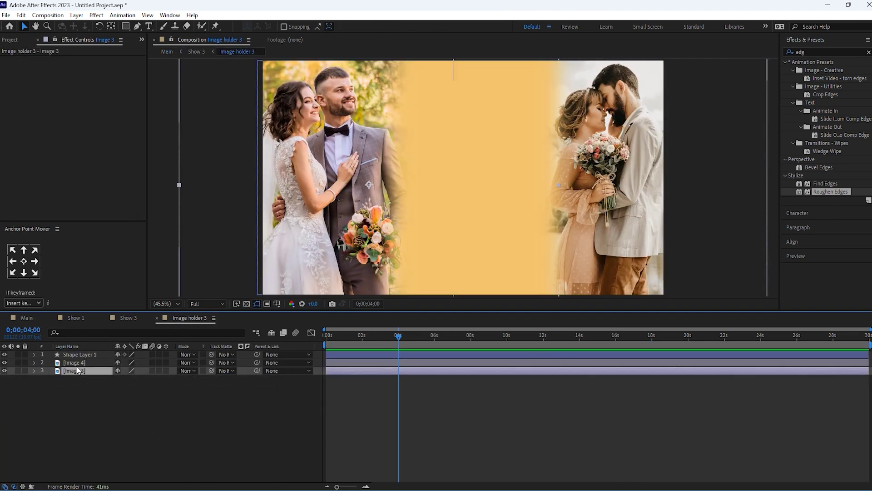
left_click(76, 363, "shift")
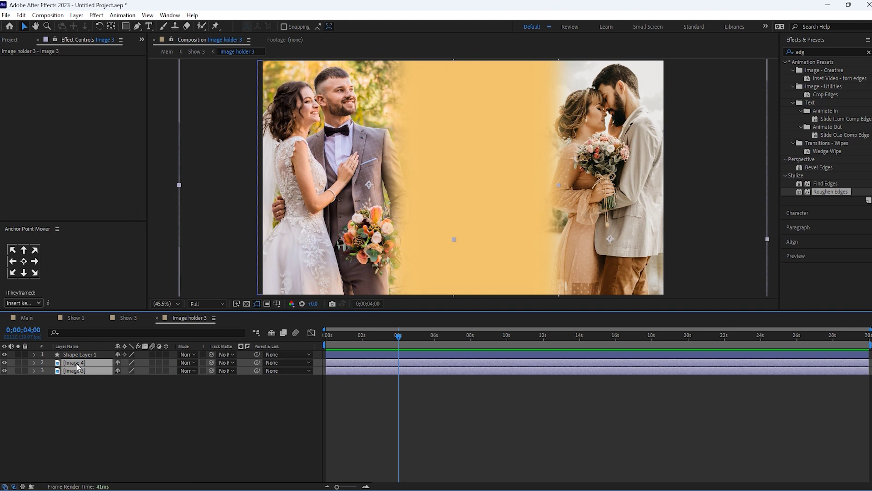
key("s")
key("Home")
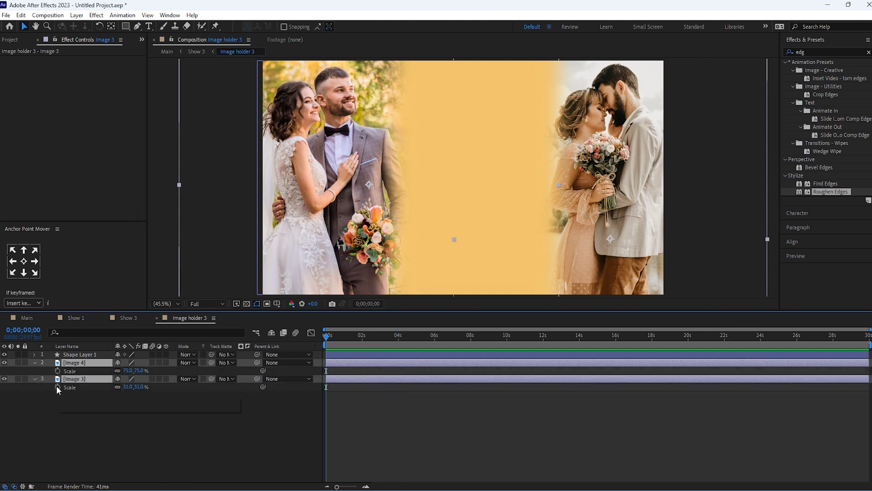
left_click(58, 387)
left_click(435, 339)
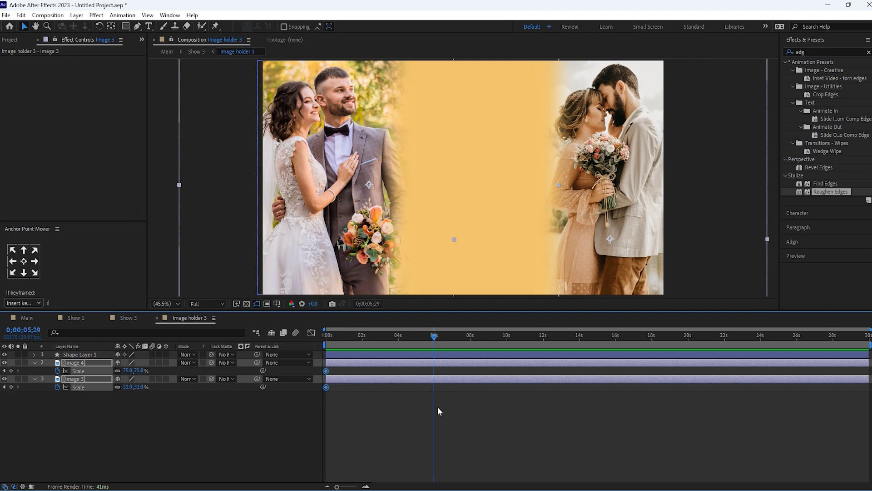
left_click(419, 405)
- At about six seconds, set Image 3's scale to 32% and Image 4's to 76%
left_click(128, 387)
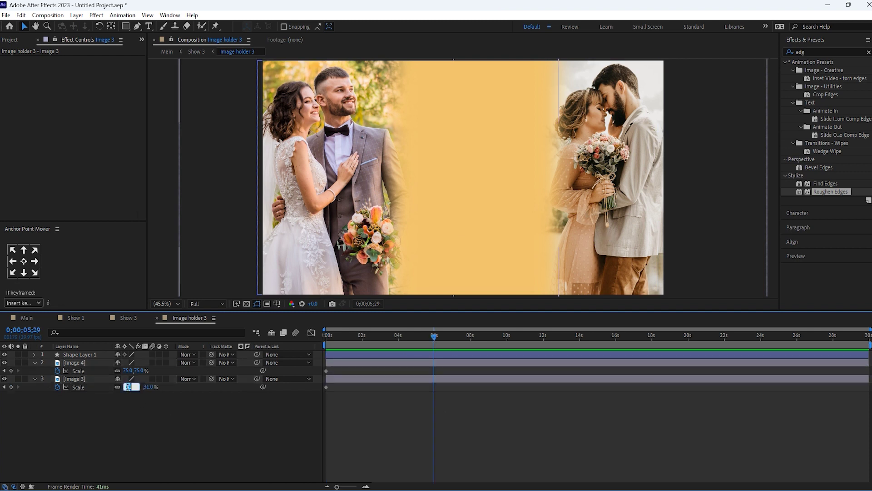
type("32")
left_click(144, 432)
left_click(125, 370)
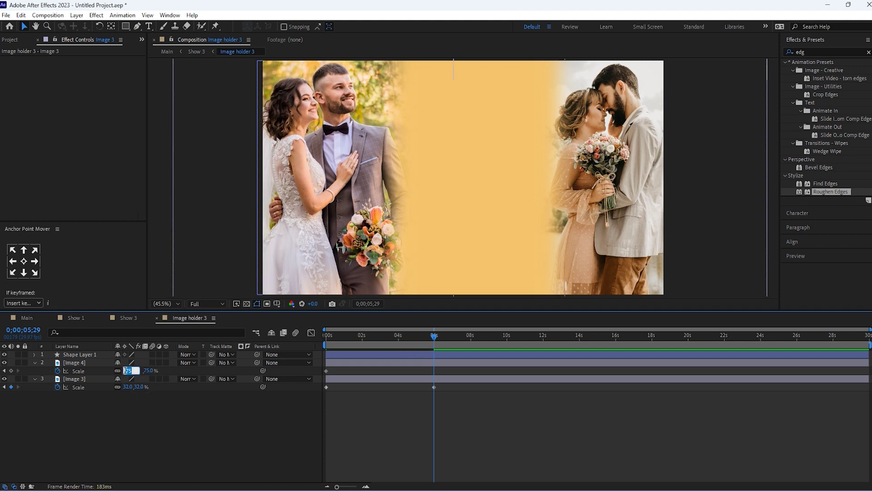
type("76")
key("Return")
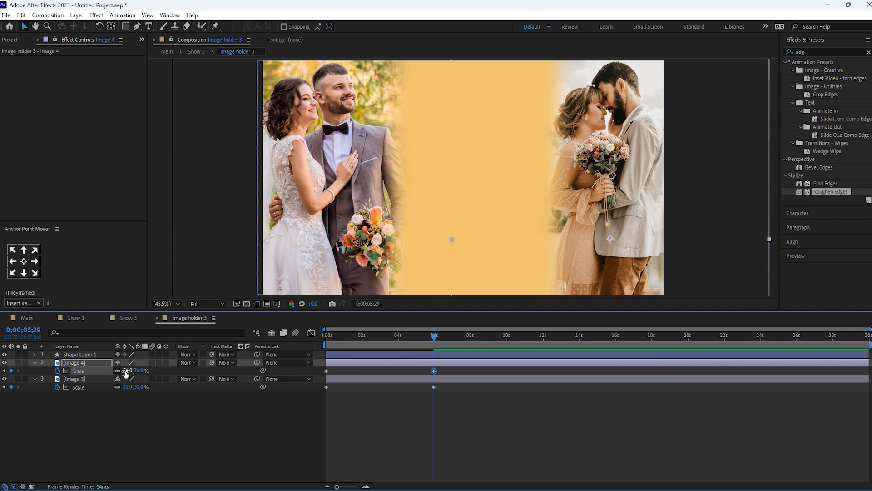
left_click(241, 452)
- Return to the Main composition and preview the slideshow from the start
left_click(27, 318)
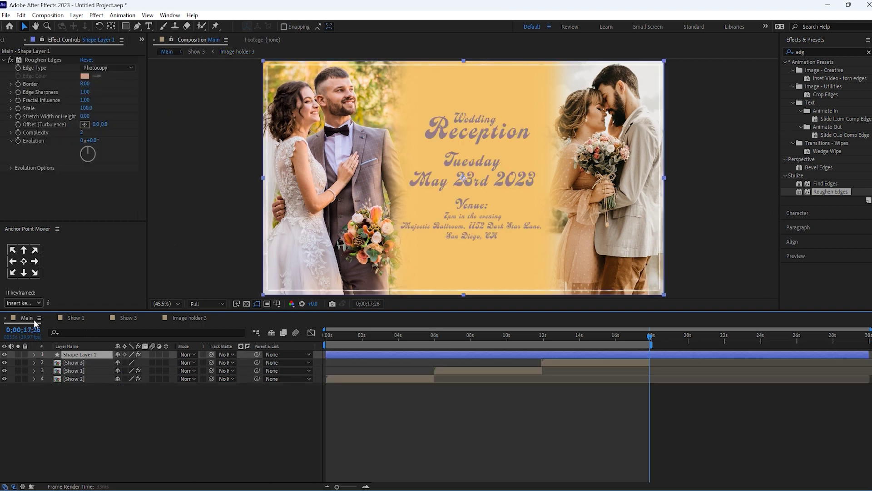
left_click_drag(406, 335, 301, 337)
key("space")
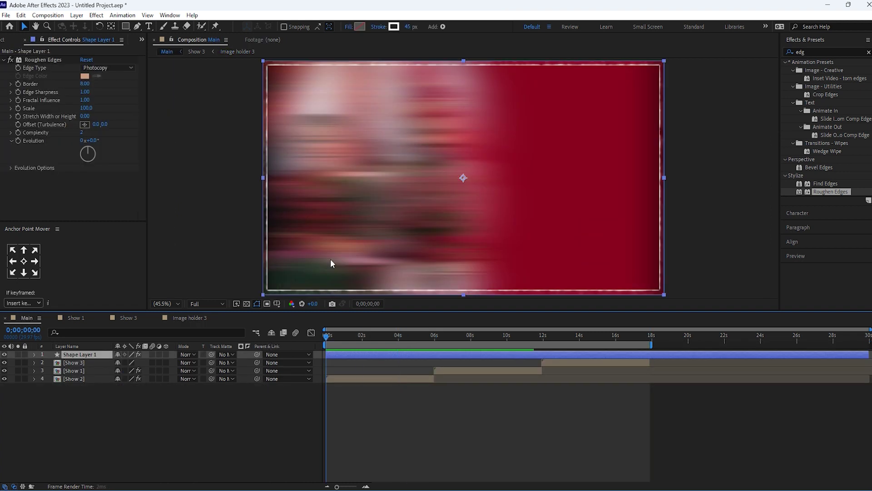